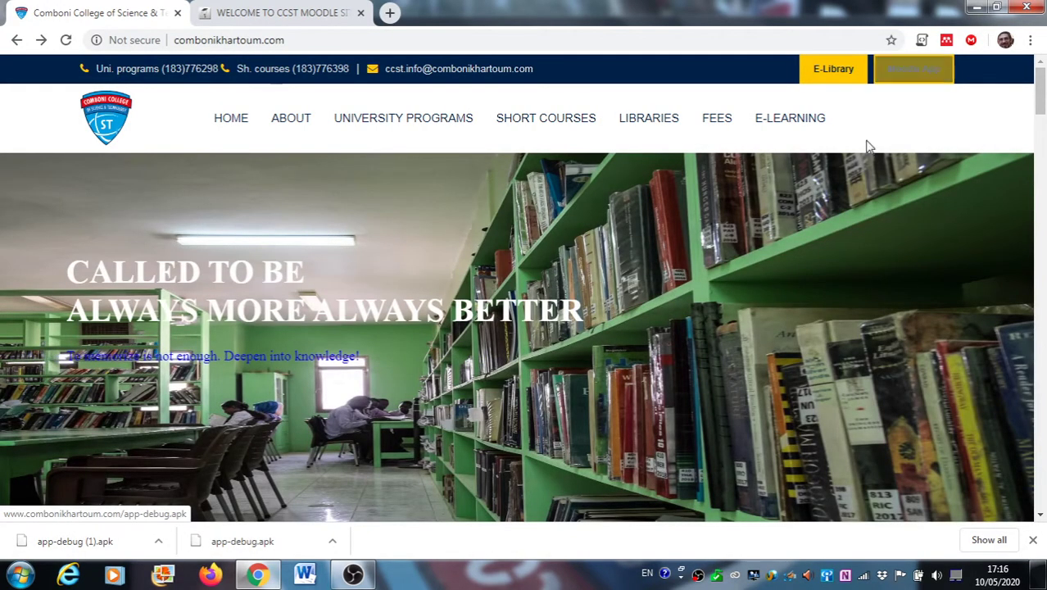
Open the Combo Moodle link from the college home page in a new browser tab.
{"action": "scroll", "coordinate": [868, 145], "scroll_direction": "down", "scroll_amount": 3}
{"action": "scroll", "coordinate": [870, 246], "scroll_direction": "up", "scroll_amount": 3}
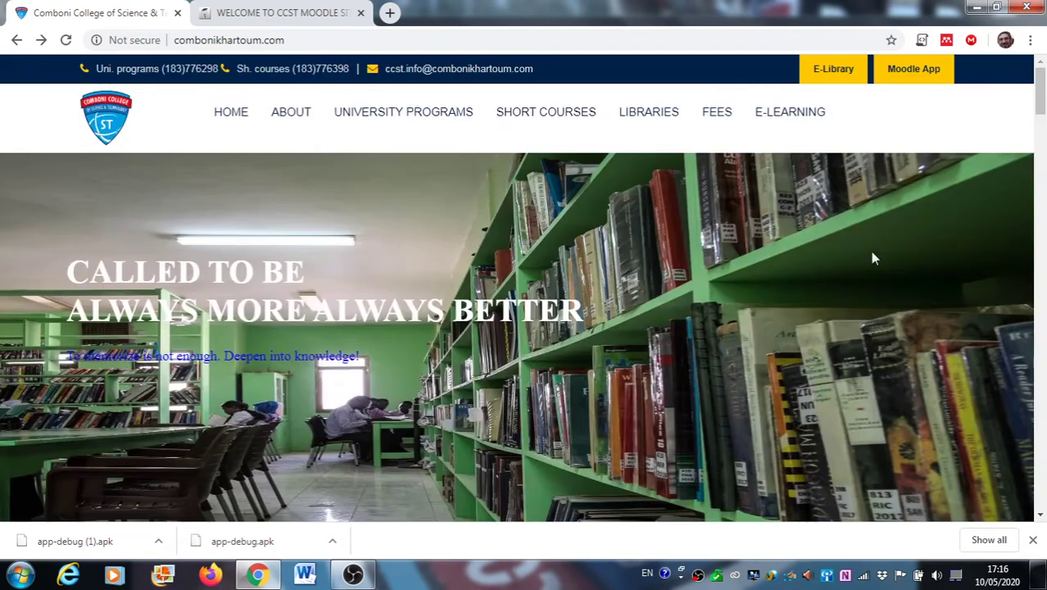
{"action": "scroll", "coordinate": [871, 262], "scroll_direction": "down", "scroll_amount": 2}
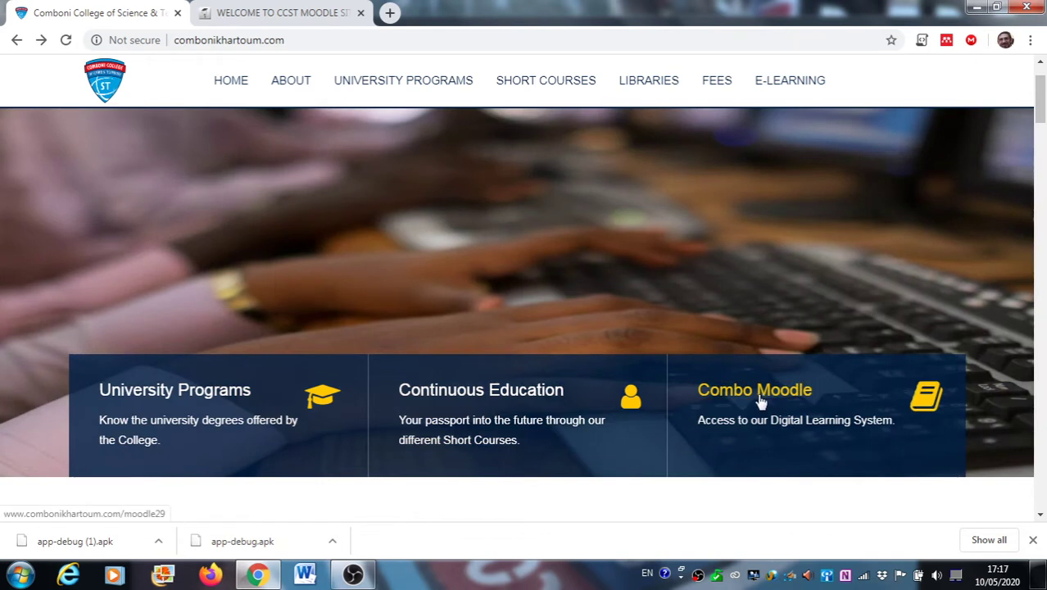
{"action": "right_click", "coordinate": [762, 402]}
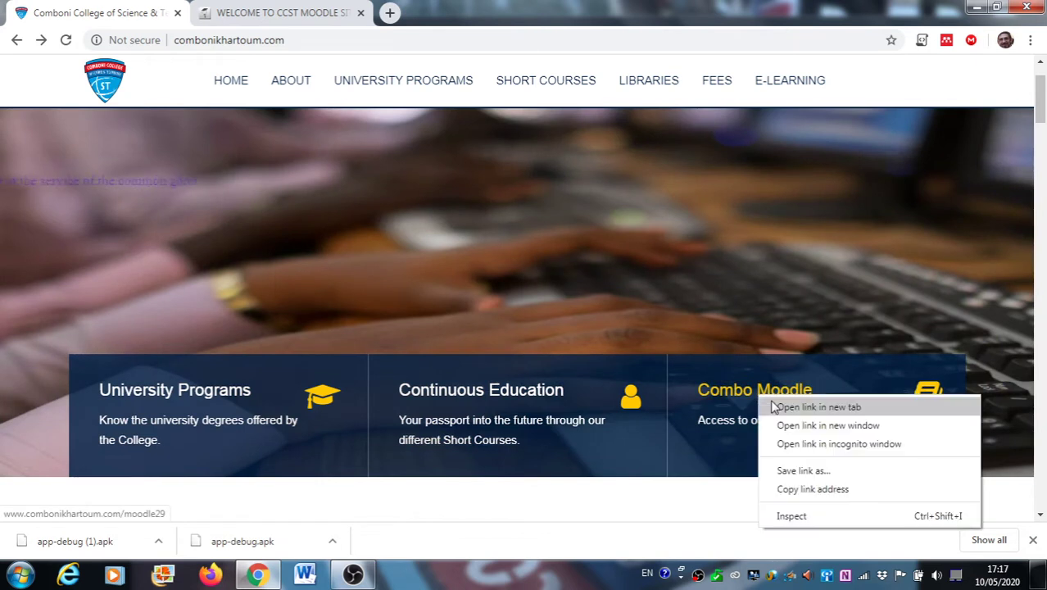
{"action": "left_click", "coordinate": [772, 407]}
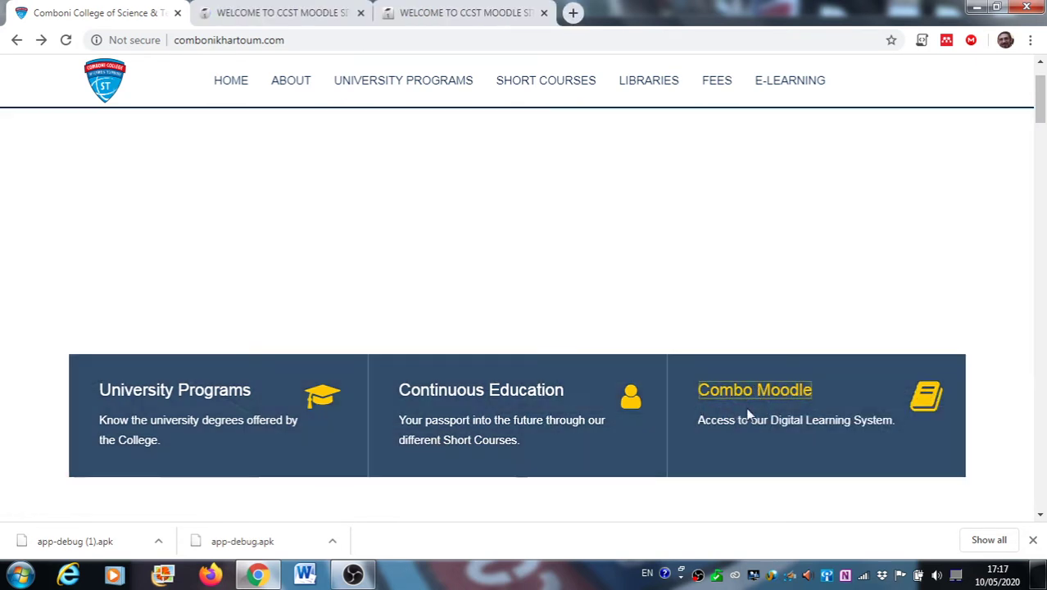
Switch to the Moodle tab that was already open and close the duplicate one.
{"action": "scroll", "coordinate": [747, 414], "scroll_direction": "up", "scroll_amount": 3}
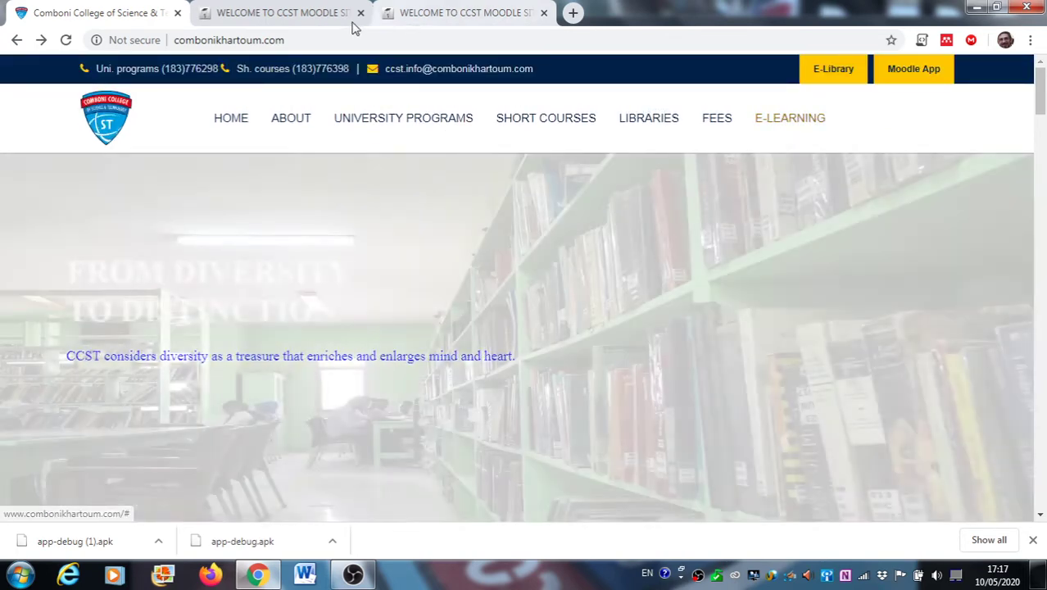
{"action": "left_click", "coordinate": [268, 13]}
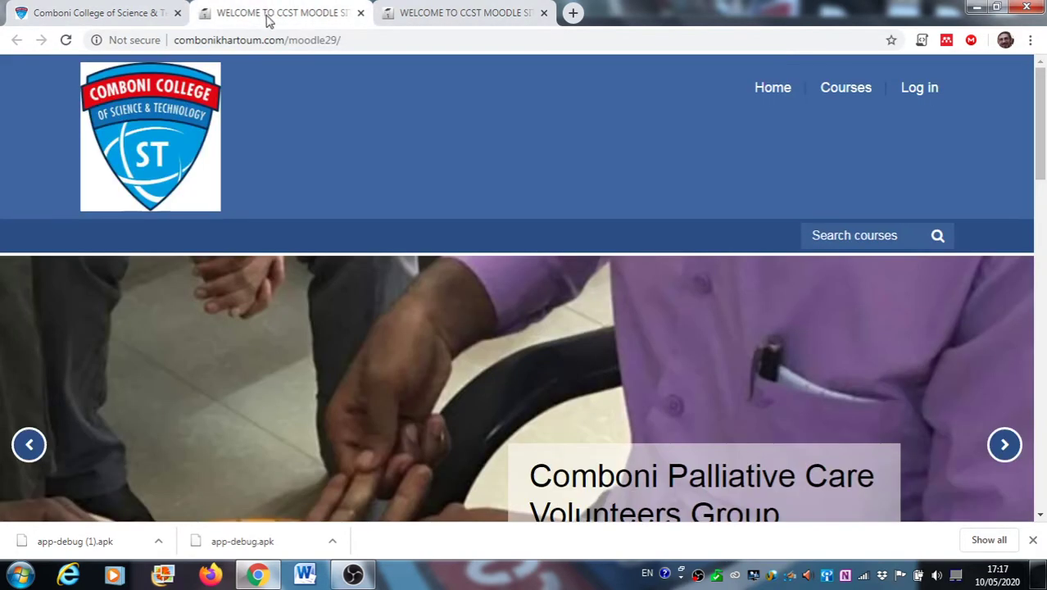
{"action": "left_click", "coordinate": [544, 12]}
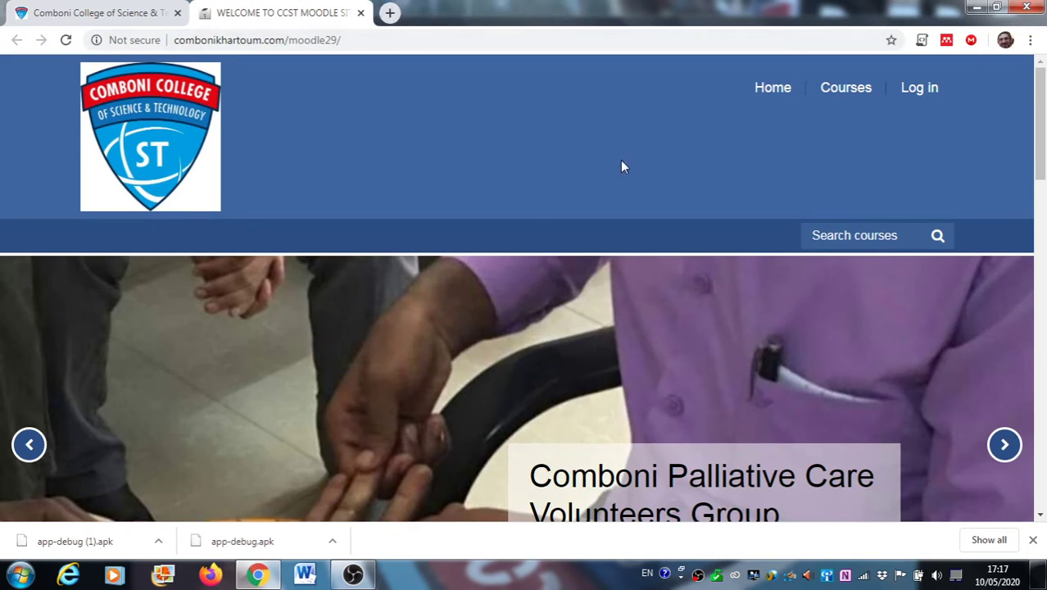
Log in to the Moodle site with the remembered username and its saved account password.
{"action": "left_click", "coordinate": [919, 94]}
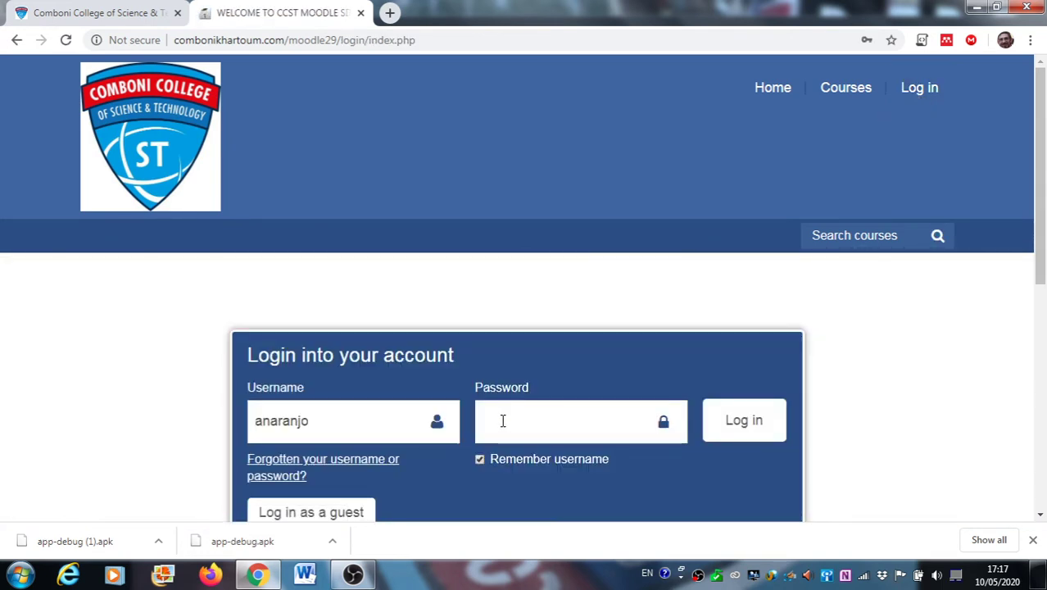
{"action": "left_click", "coordinate": [503, 423]}
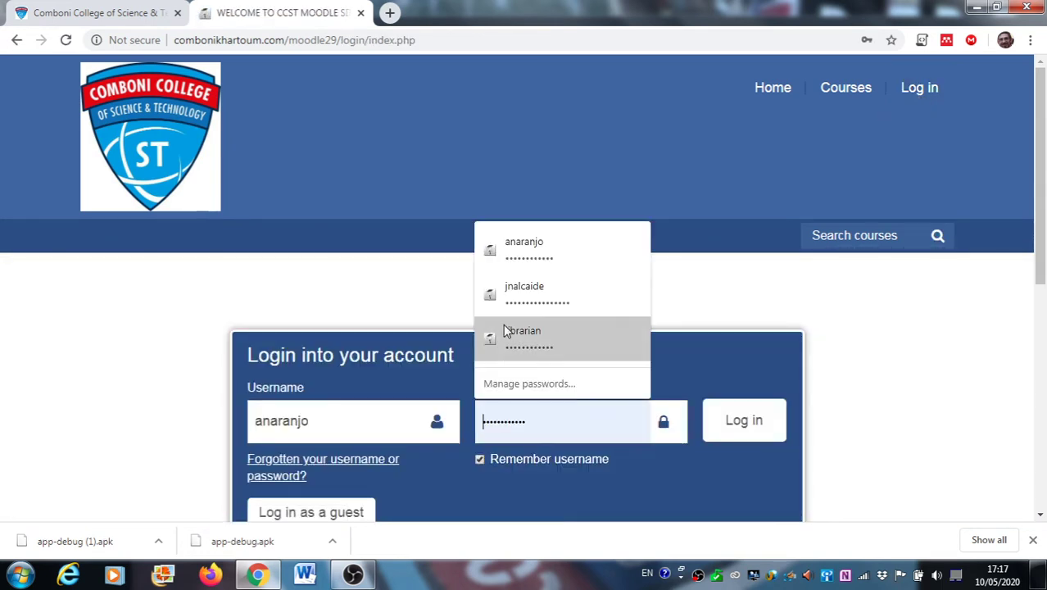
{"action": "left_click", "coordinate": [521, 262]}
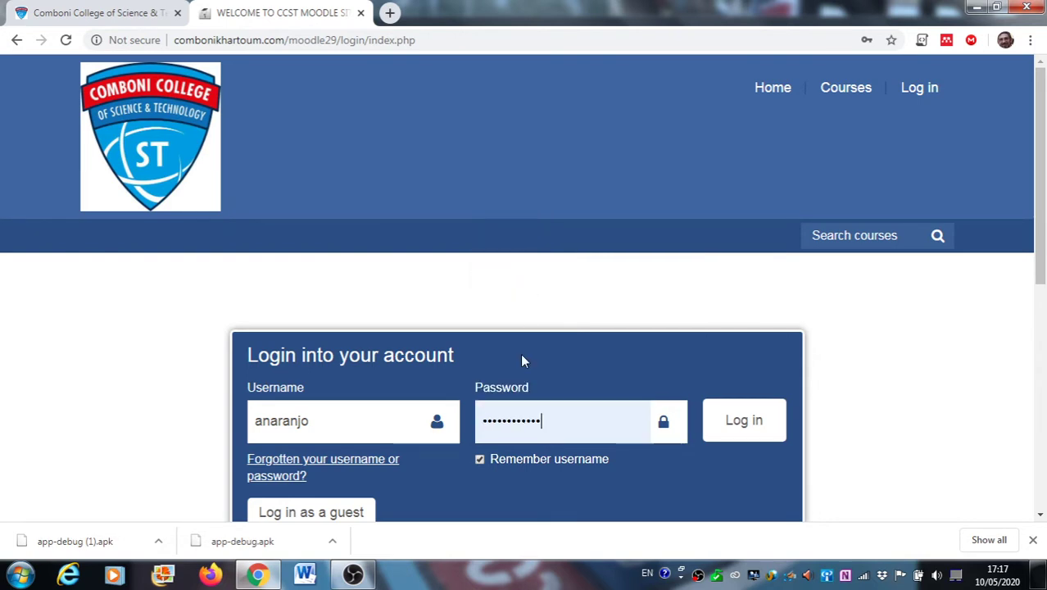
{"action": "left_click", "coordinate": [756, 431]}
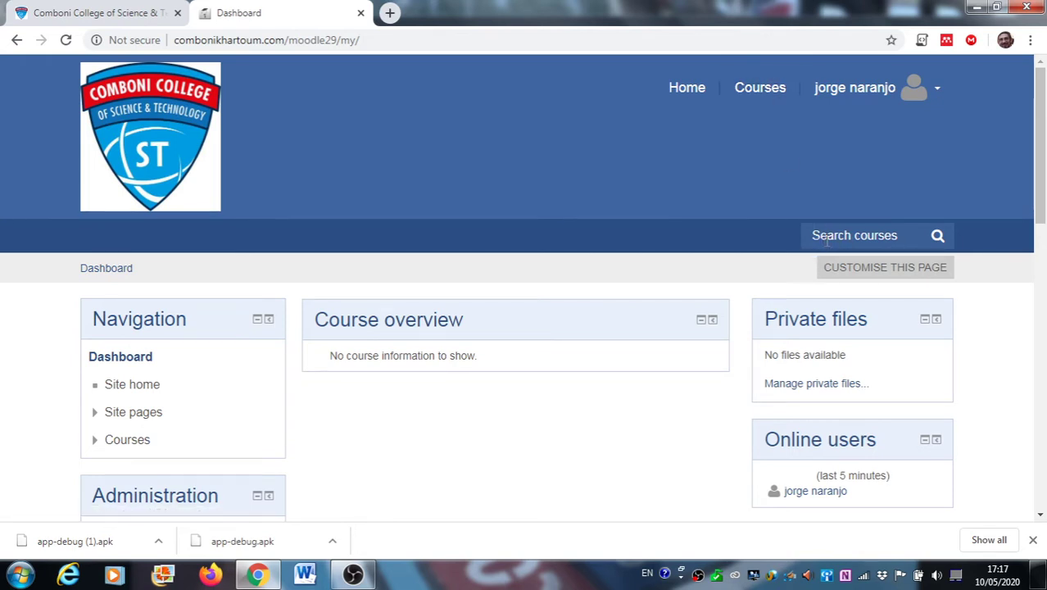
Open Spanish Course II from Semester Four (Second year) of BA in English Language and Literature in the course list.
{"action": "left_click", "coordinate": [769, 94]}
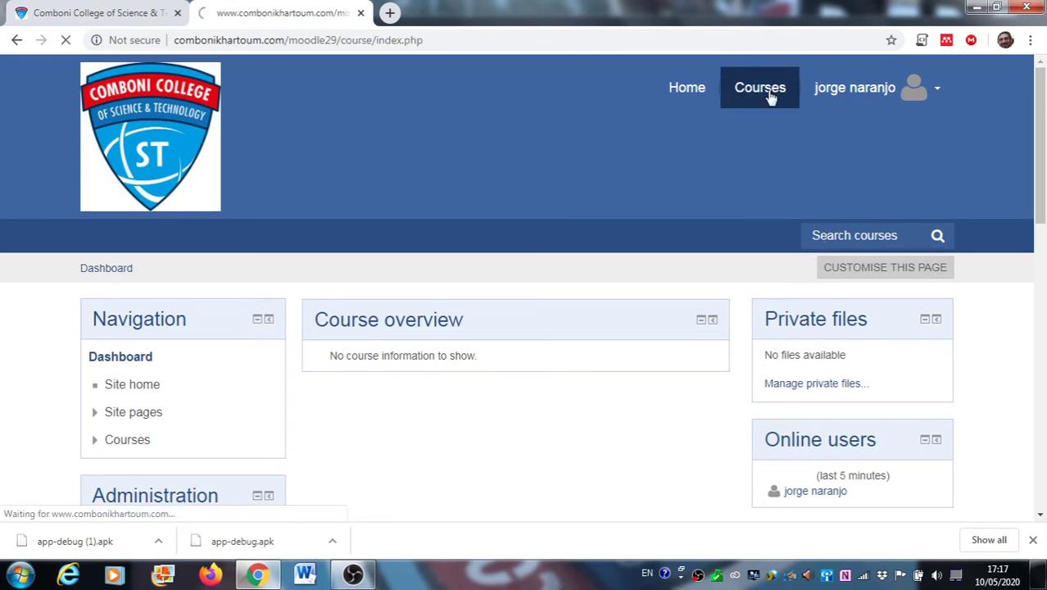
{"action": "scroll", "coordinate": [535, 325], "scroll_direction": "down", "scroll_amount": 2}
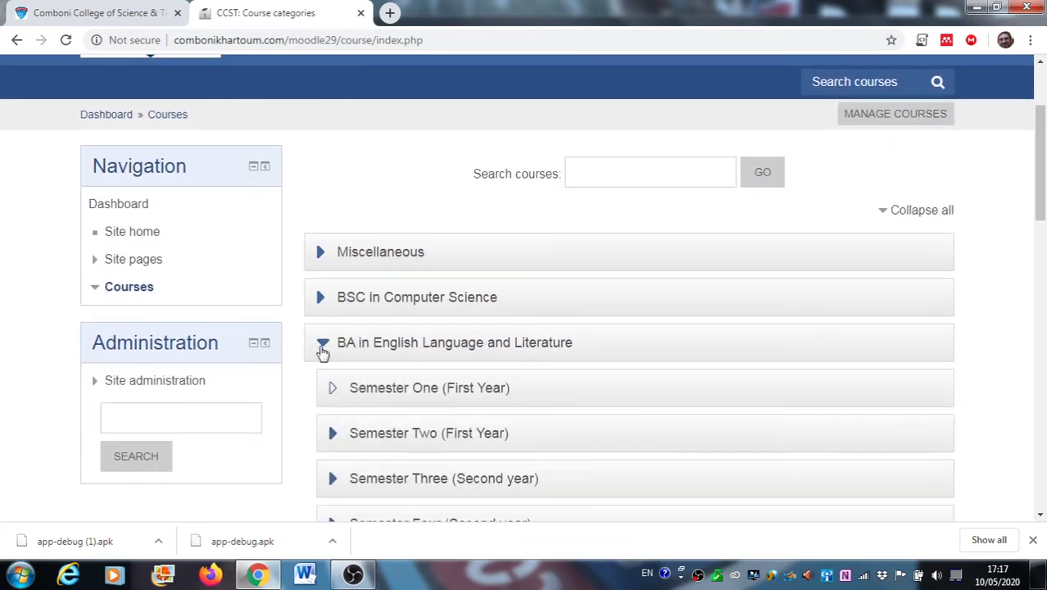
{"action": "scroll", "coordinate": [549, 400], "scroll_direction": "down", "scroll_amount": 1}
{"action": "scroll", "coordinate": [550, 400], "scroll_direction": "down", "scroll_amount": 2}
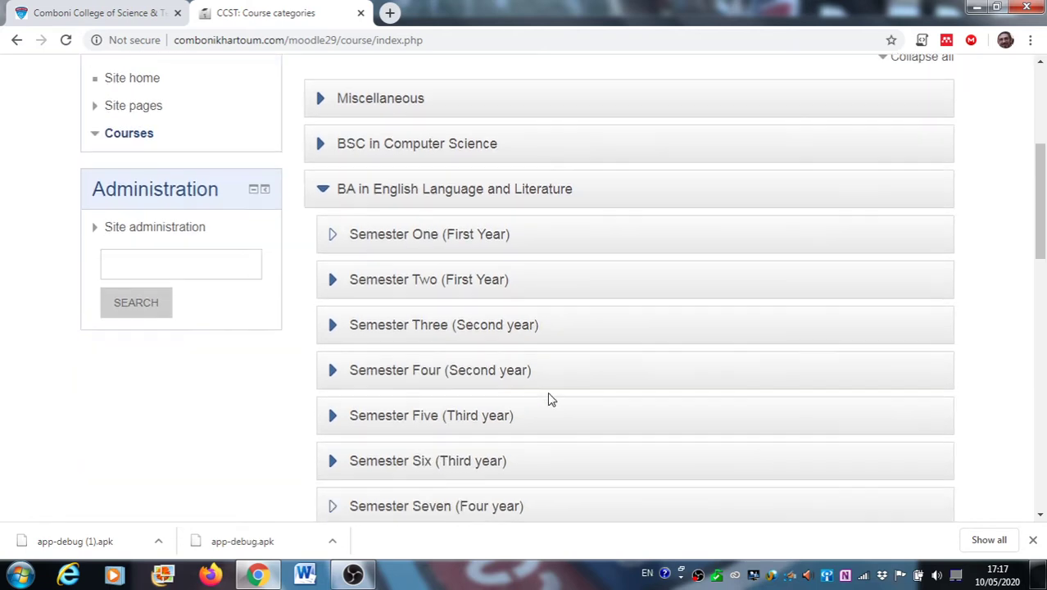
{"action": "left_click", "coordinate": [333, 293]}
{"action": "scroll", "coordinate": [642, 392], "scroll_direction": "down", "scroll_amount": 1}
{"action": "scroll", "coordinate": [643, 393], "scroll_direction": "down", "scroll_amount": 2}
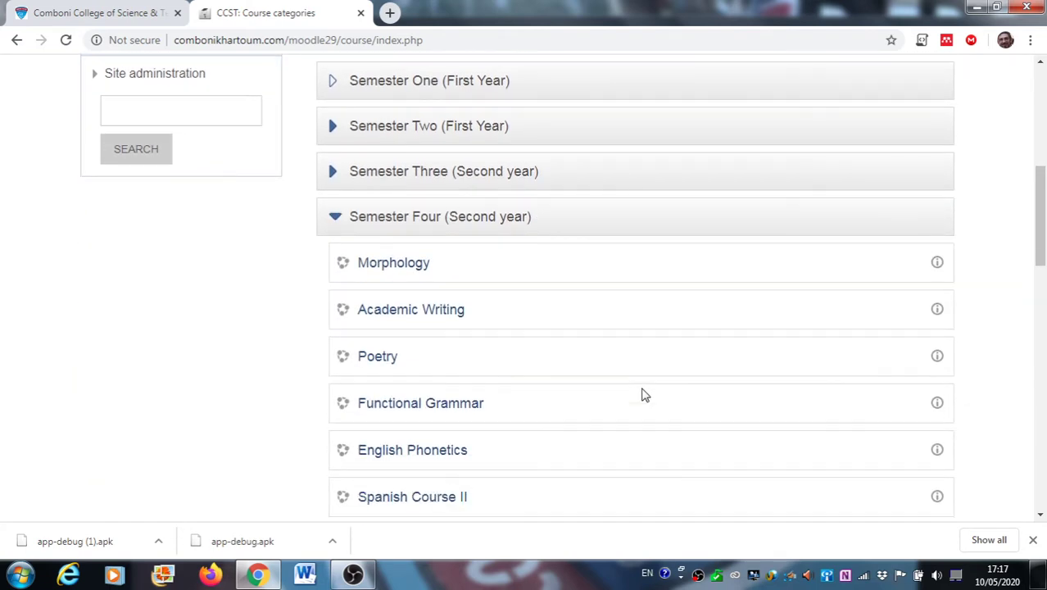
{"action": "left_click", "coordinate": [384, 423]}
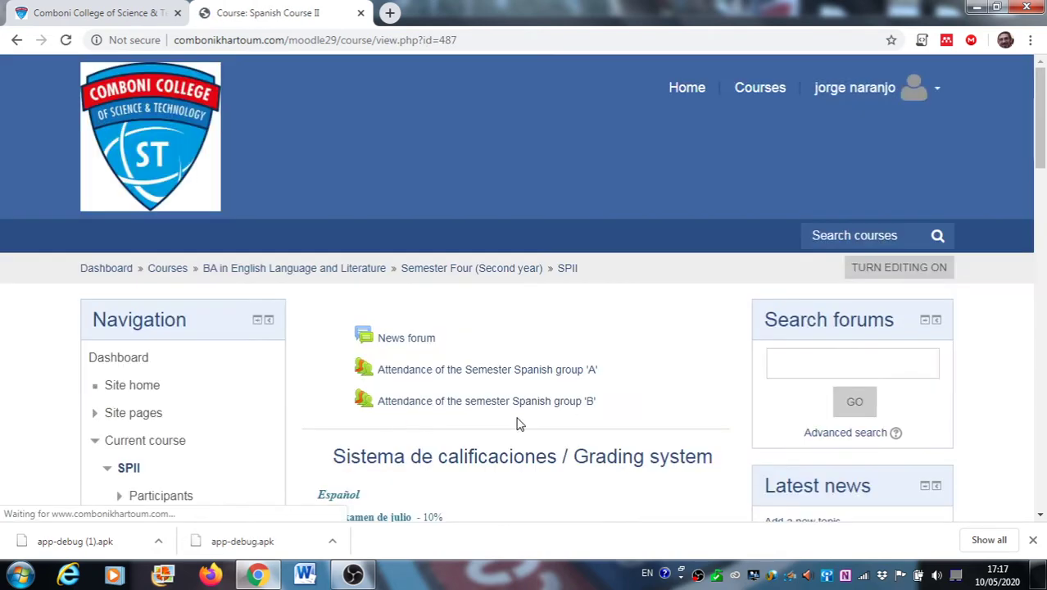
Review the course's grading system and Ferdinand film assignment sections, and return to the course categories.
{"action": "scroll", "coordinate": [579, 425], "scroll_direction": "down", "scroll_amount": 3}
{"action": "scroll", "coordinate": [578, 429], "scroll_direction": "down", "scroll_amount": 1}
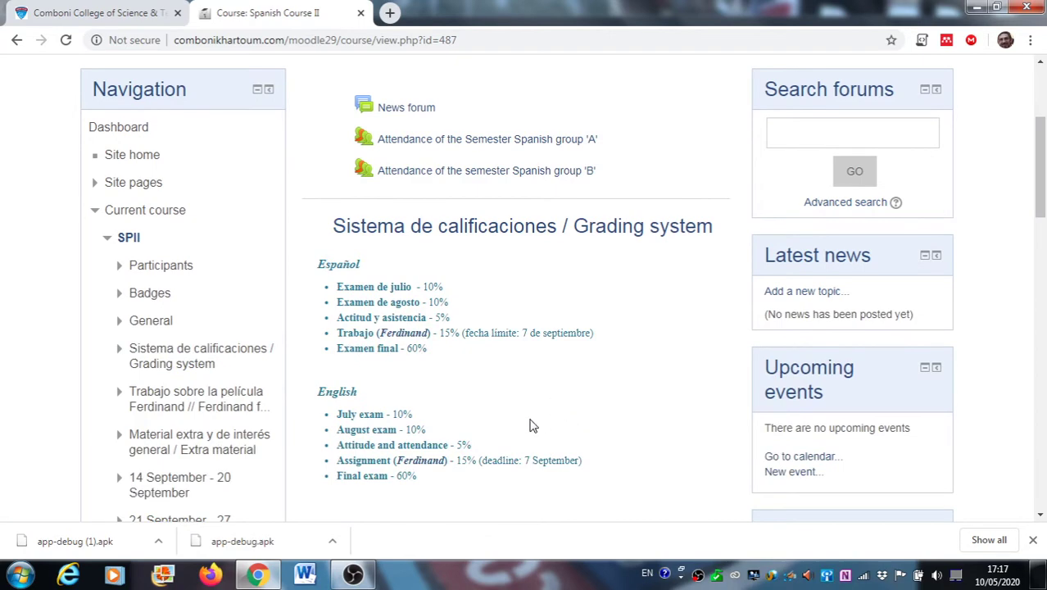
{"action": "scroll", "coordinate": [531, 424], "scroll_direction": "down", "scroll_amount": 1}
{"action": "scroll", "coordinate": [500, 433], "scroll_direction": "down", "scroll_amount": 1}
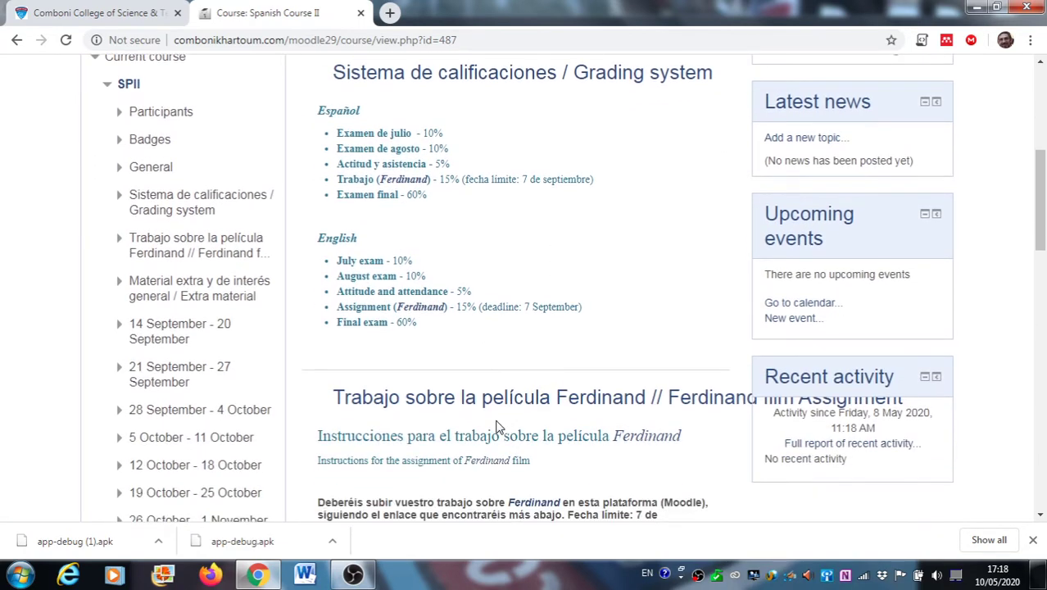
{"action": "left_click", "coordinate": [16, 40]}
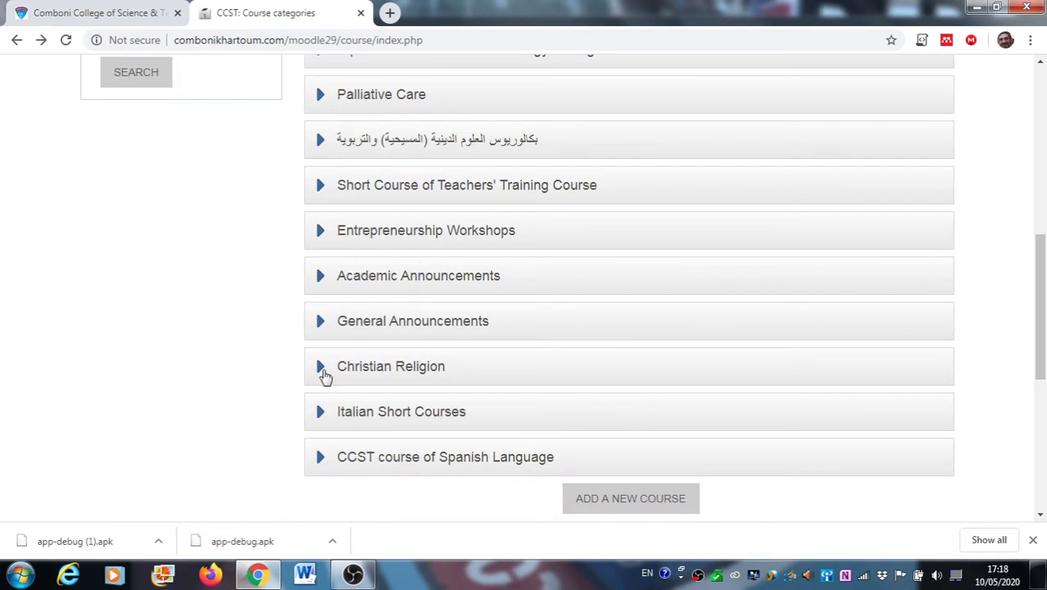
Open the Poetry course from Semester Four (Second year) of BA in English Language and Literature.
{"action": "scroll", "coordinate": [341, 370], "scroll_direction": "up", "scroll_amount": 4}
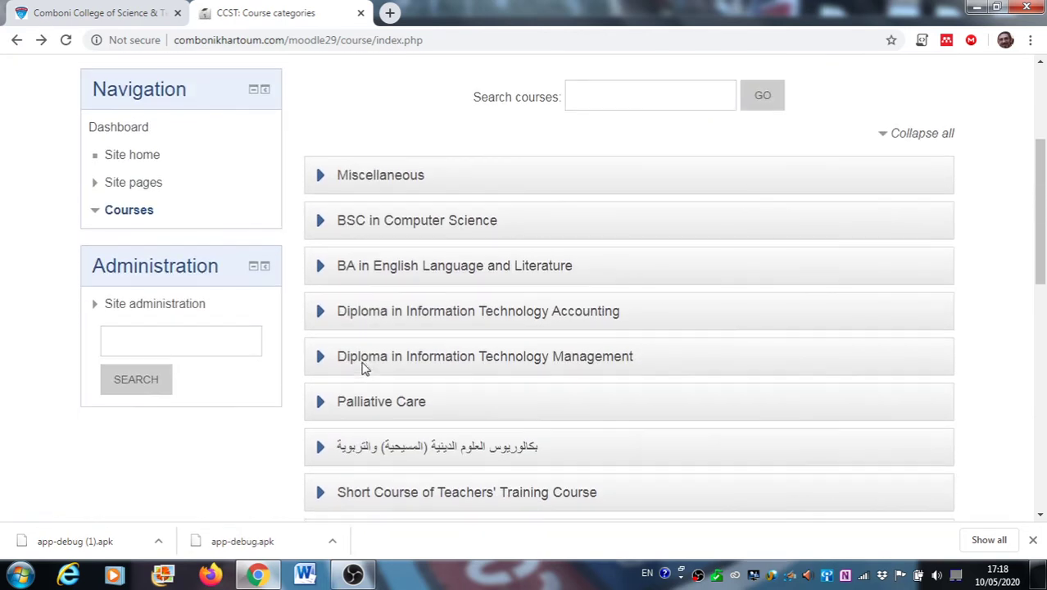
{"action": "left_click", "coordinate": [320, 274]}
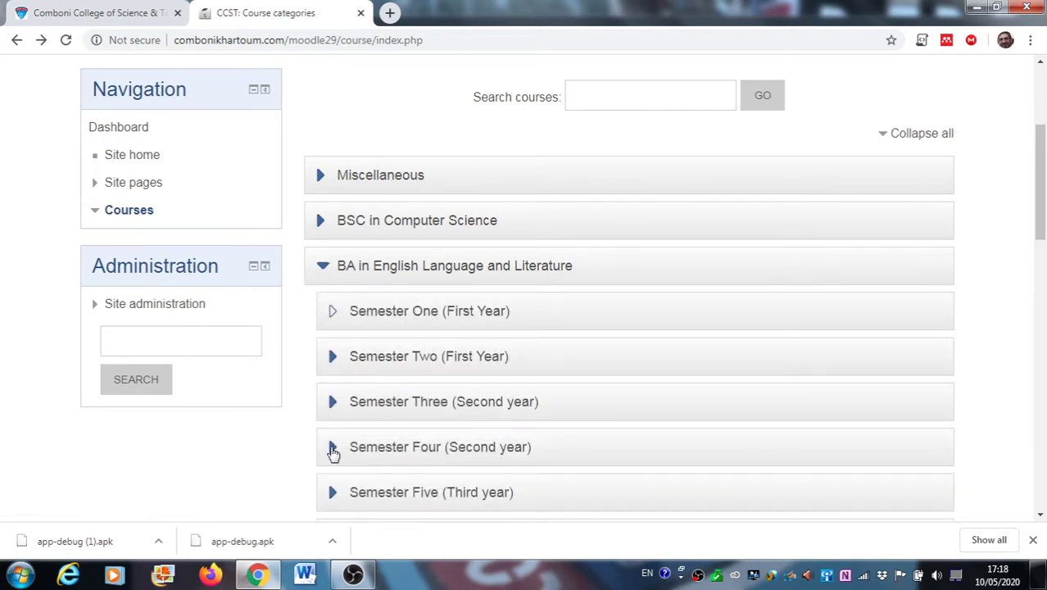
{"action": "scroll", "coordinate": [336, 442], "scroll_direction": "down", "scroll_amount": 3}
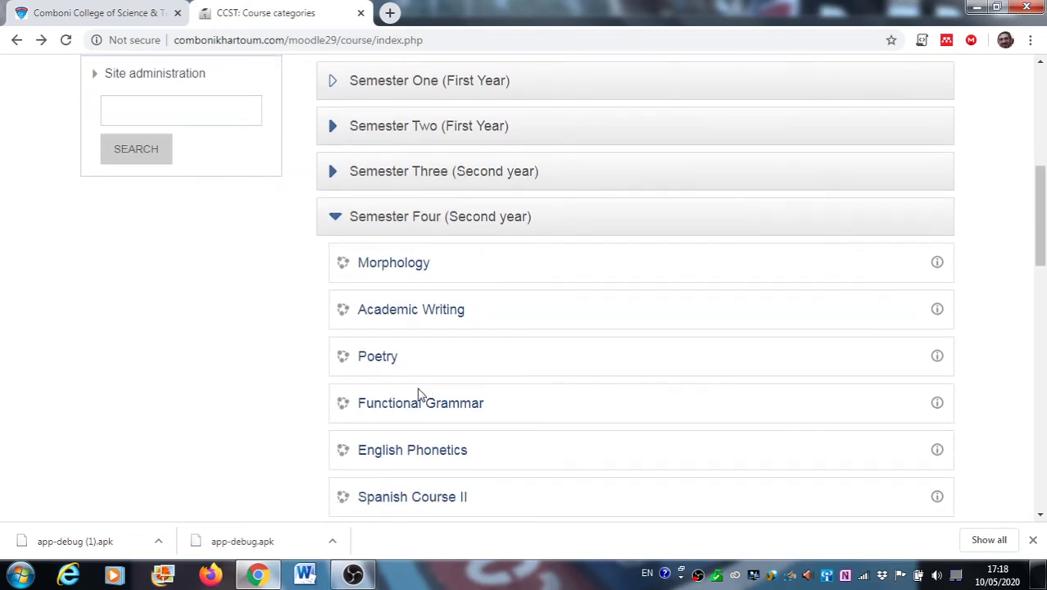
{"action": "scroll", "coordinate": [402, 363], "scroll_direction": "down", "scroll_amount": 2}
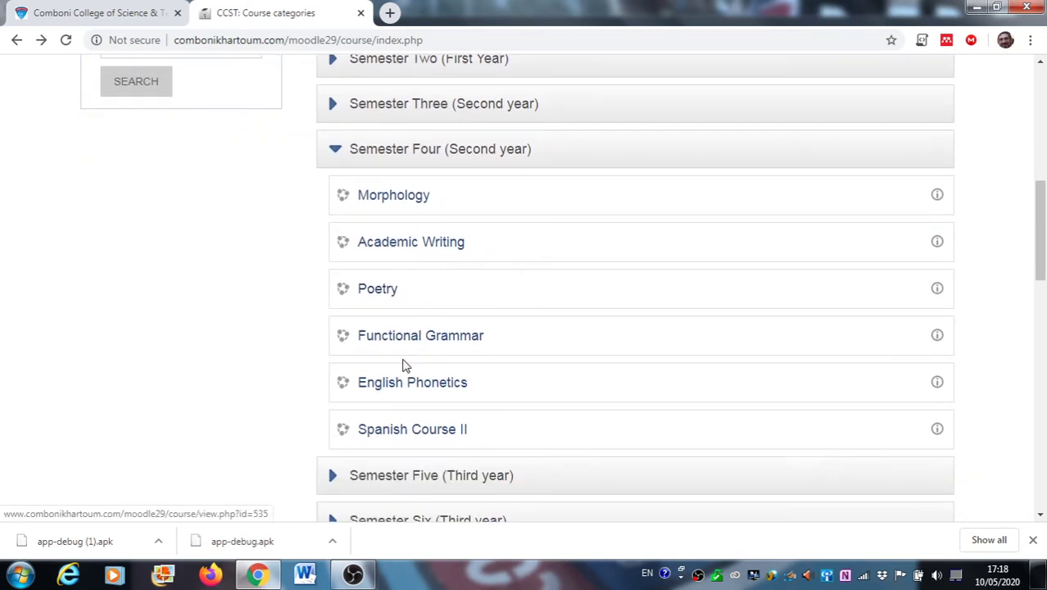
{"action": "left_click", "coordinate": [376, 208]}
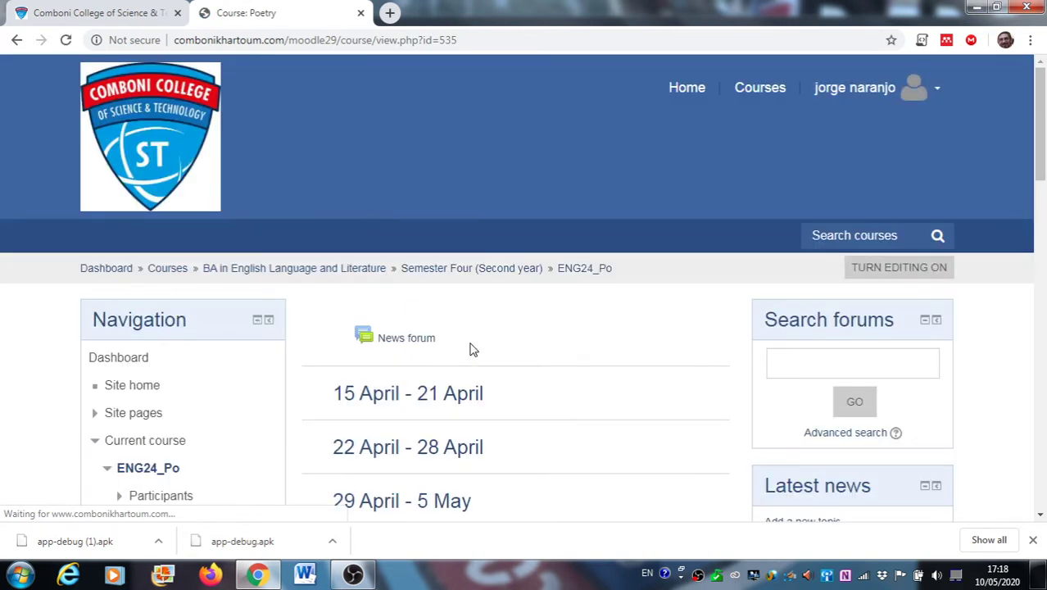
Look through the weekly sections of the Poetry course, from 15 April - 21 April to 17 June - 23 June.
{"action": "scroll", "coordinate": [553, 359], "scroll_direction": "down", "scroll_amount": 1}
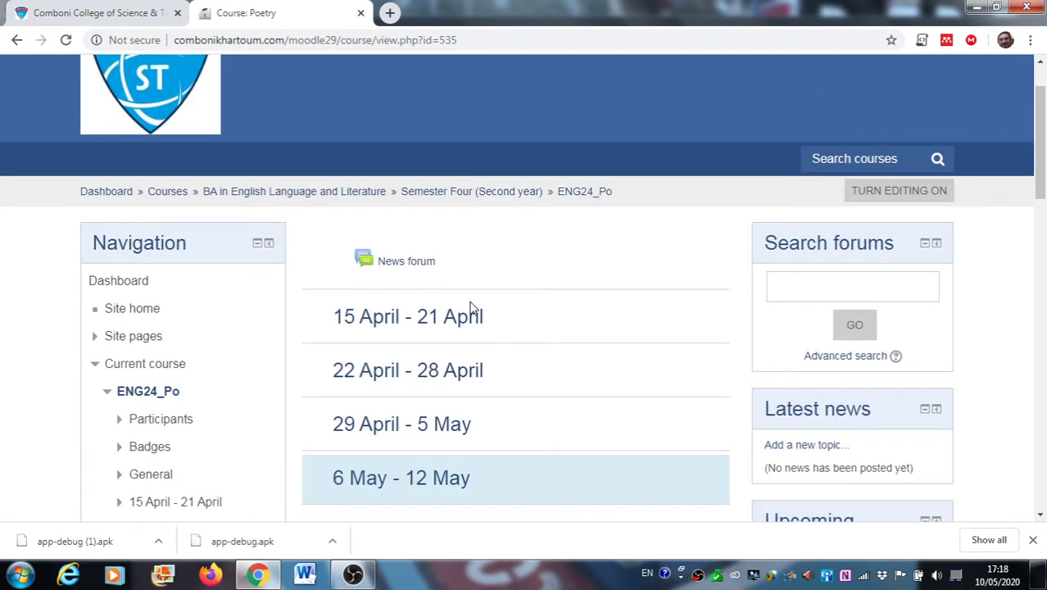
{"action": "scroll", "coordinate": [509, 378], "scroll_direction": "down", "scroll_amount": 2}
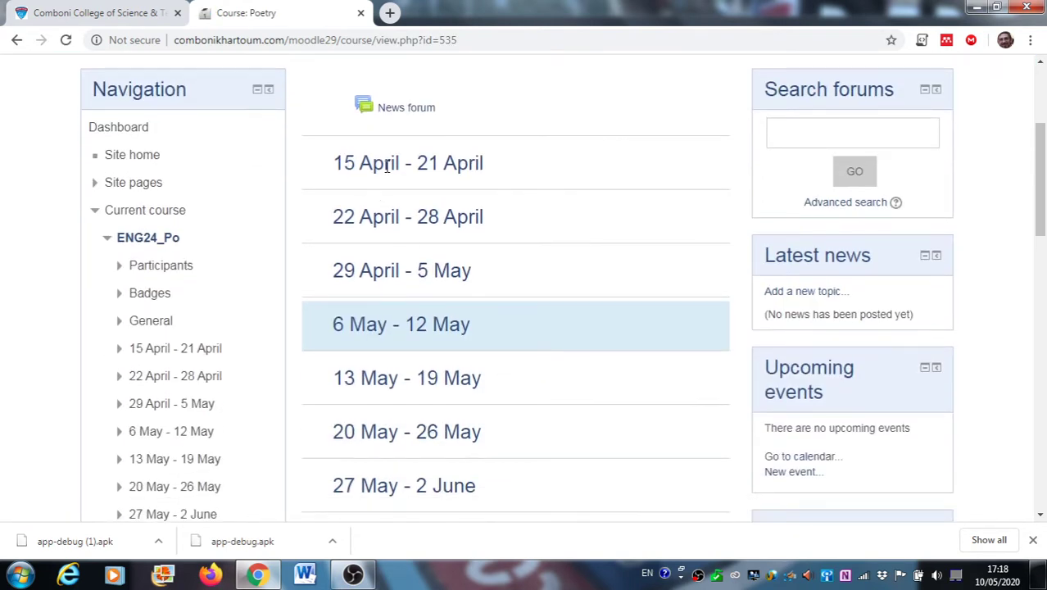
{"action": "scroll", "coordinate": [479, 317], "scroll_direction": "down", "scroll_amount": 4}
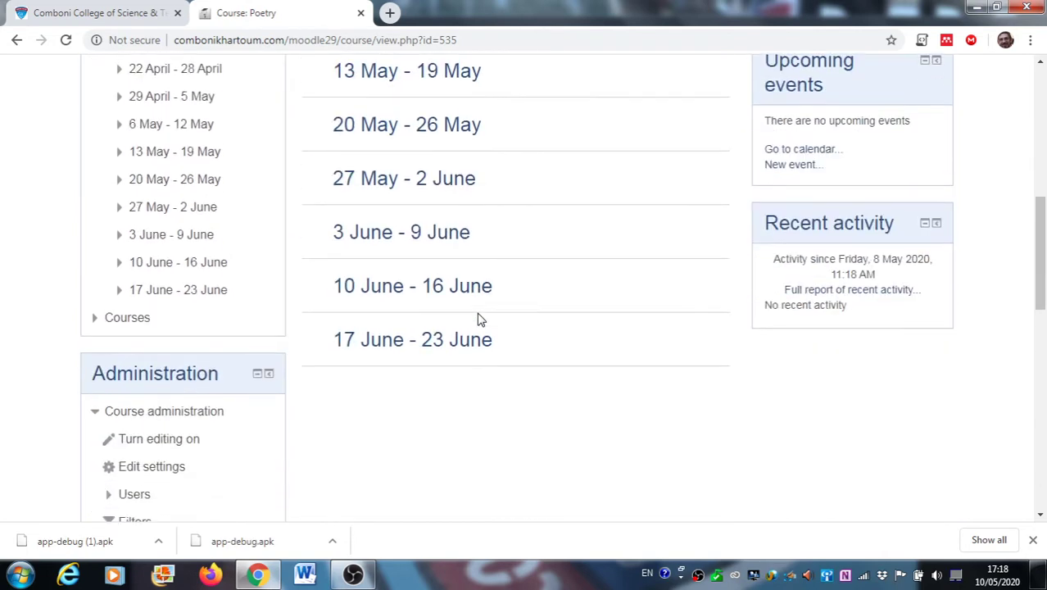
{"action": "scroll", "coordinate": [480, 314], "scroll_direction": "up", "scroll_amount": 2}
{"action": "scroll", "coordinate": [480, 314], "scroll_direction": "up", "scroll_amount": 2}
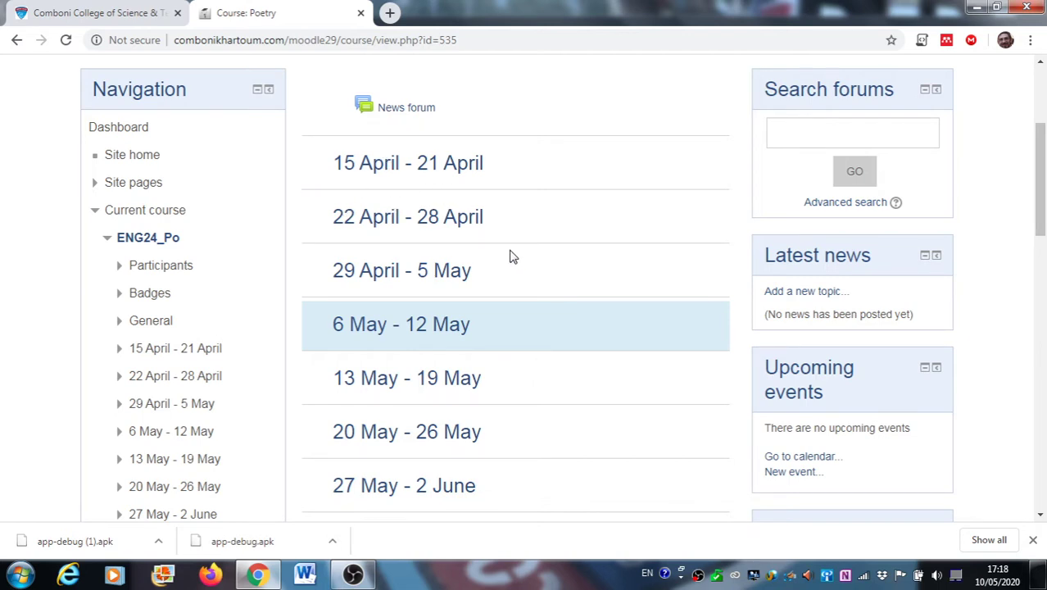
{"action": "scroll", "coordinate": [515, 260], "scroll_direction": "up", "scroll_amount": 1}
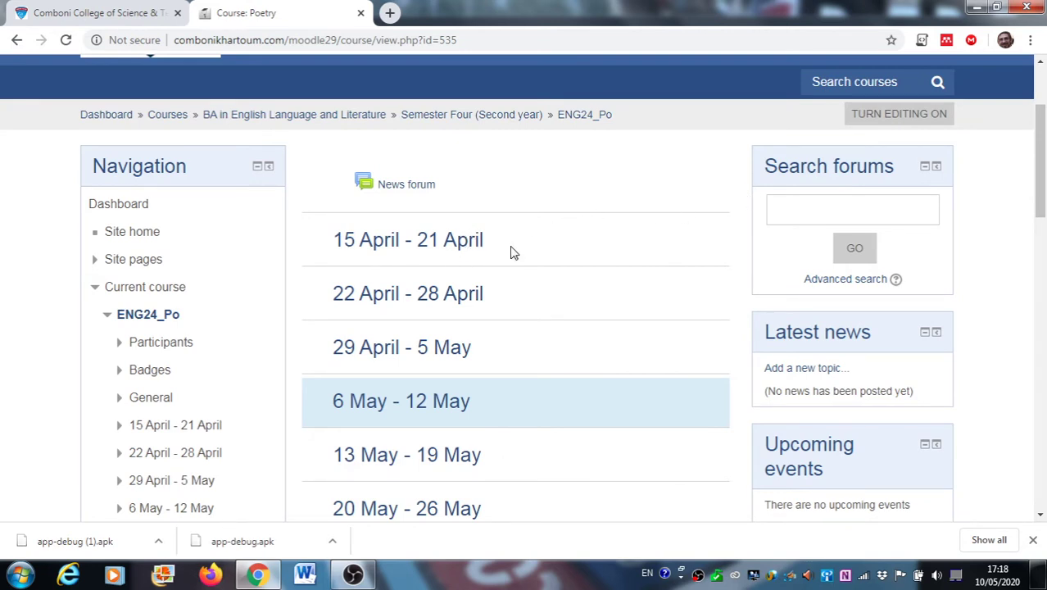
Turn editing on for the Poetry course and open the 15 April - 21 April section's name and summary for editing.
{"action": "left_click", "coordinate": [893, 127]}
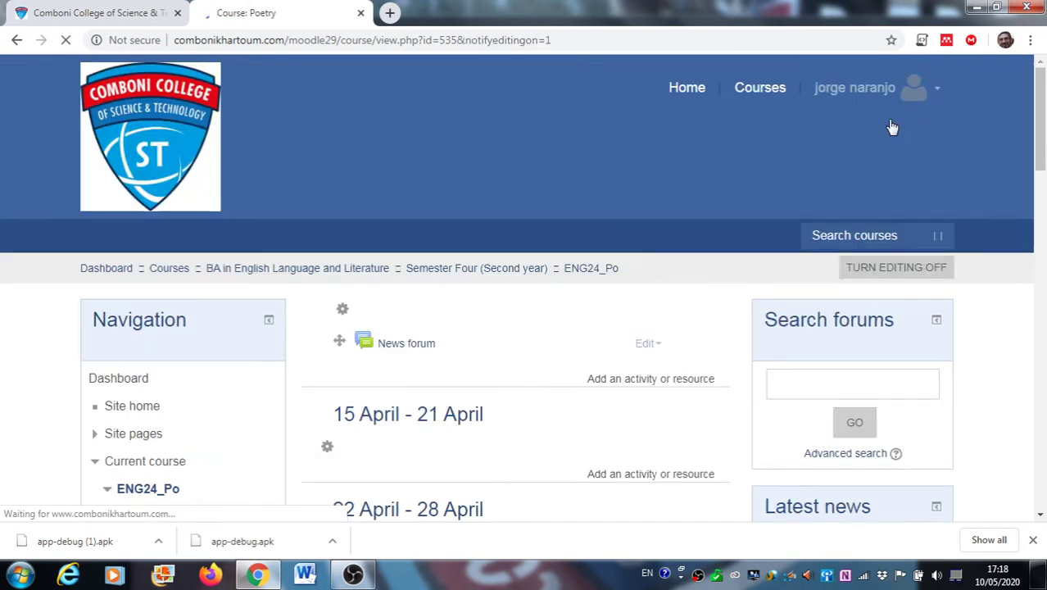
{"action": "scroll", "coordinate": [575, 332], "scroll_direction": "down", "scroll_amount": 2}
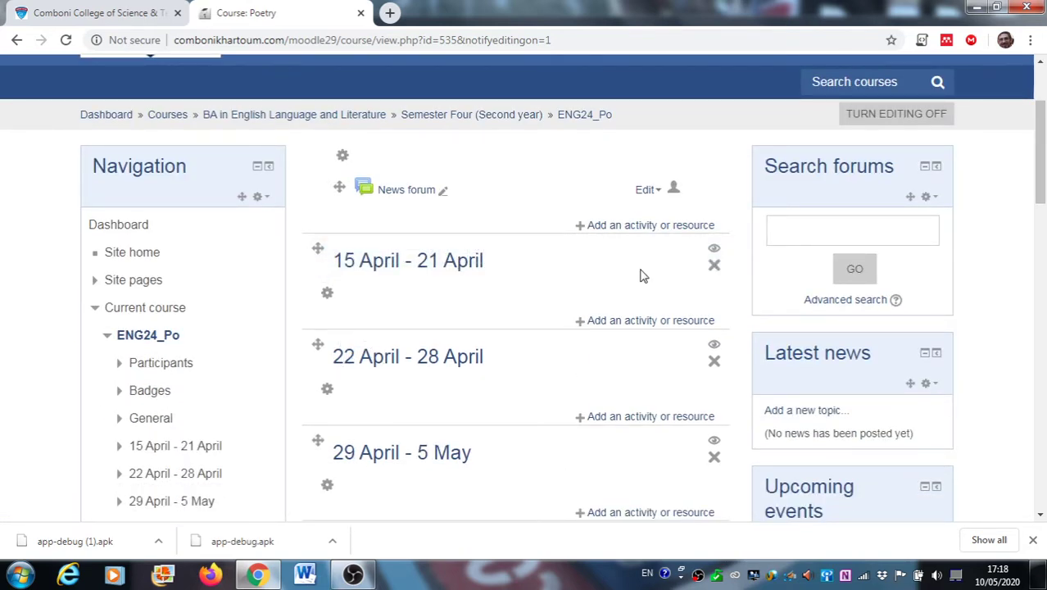
{"action": "left_click", "coordinate": [328, 297]}
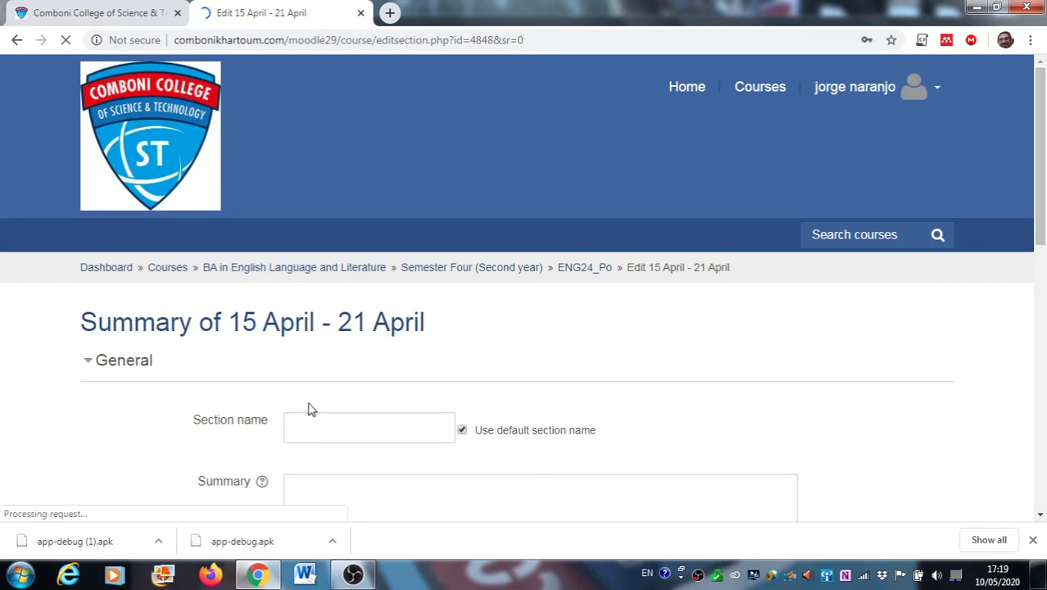
{"action": "scroll", "coordinate": [343, 343], "scroll_direction": "down", "scroll_amount": 1}
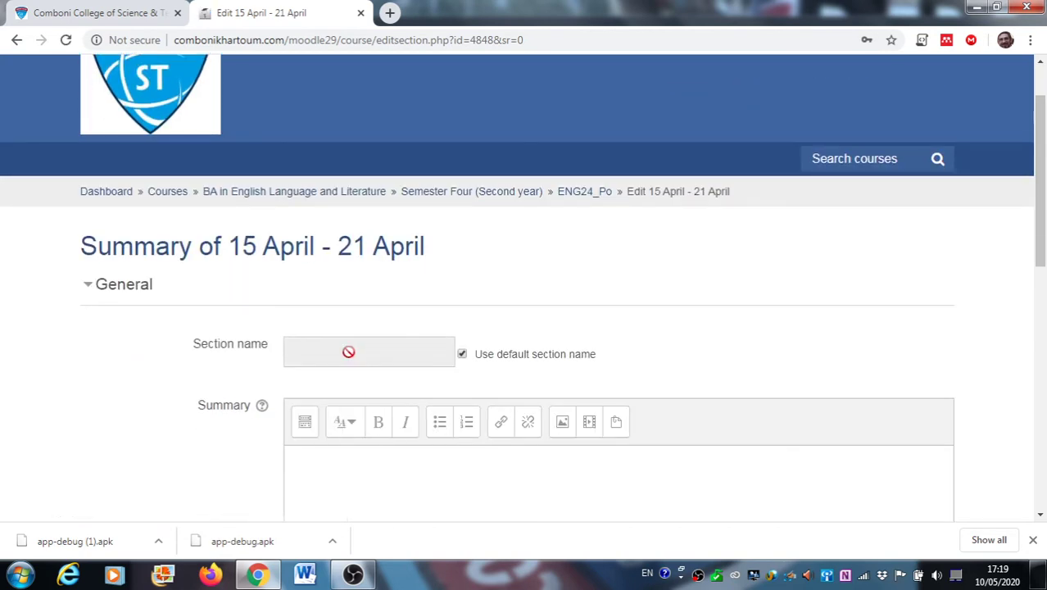
{"action": "scroll", "coordinate": [348, 352], "scroll_direction": "down", "scroll_amount": 3}
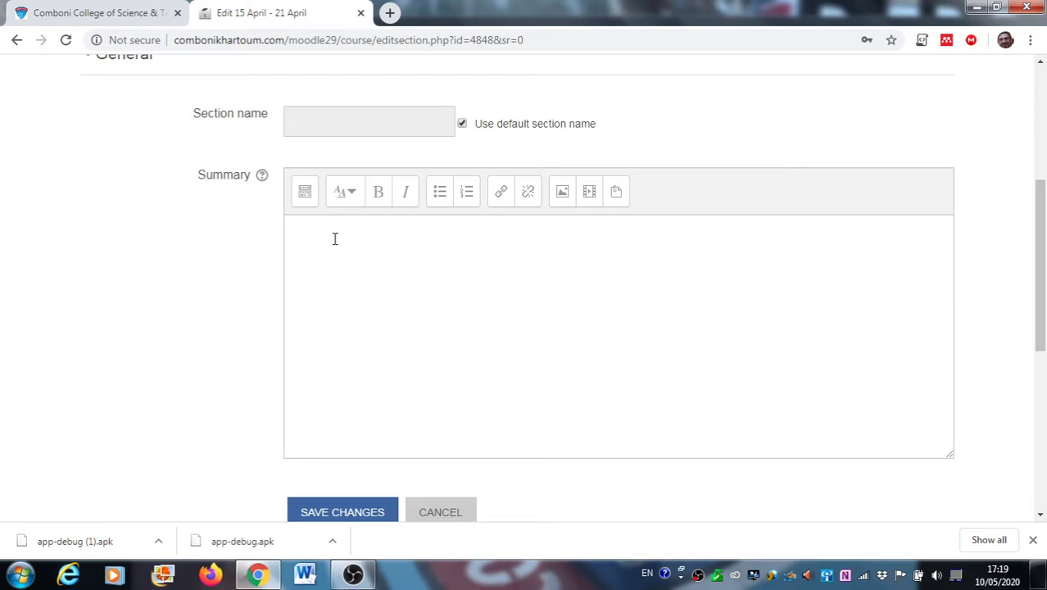
{"action": "scroll", "coordinate": [362, 294], "scroll_direction": "down", "scroll_amount": 1}
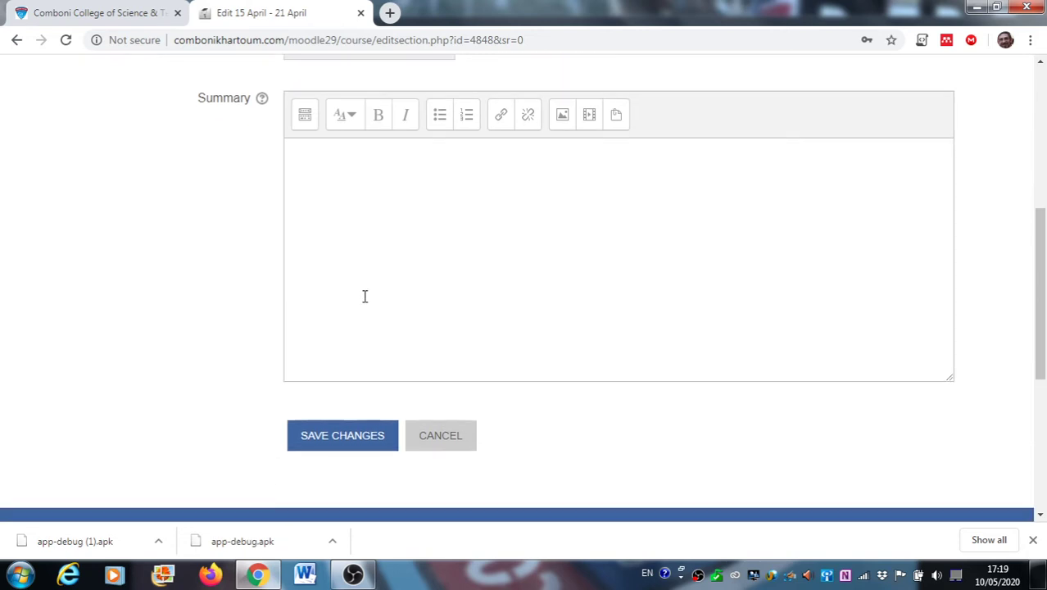
Leave the section's settings without saving and look through the activities and resources available for the 15 April - 21 April section.
{"action": "left_click", "coordinate": [442, 443]}
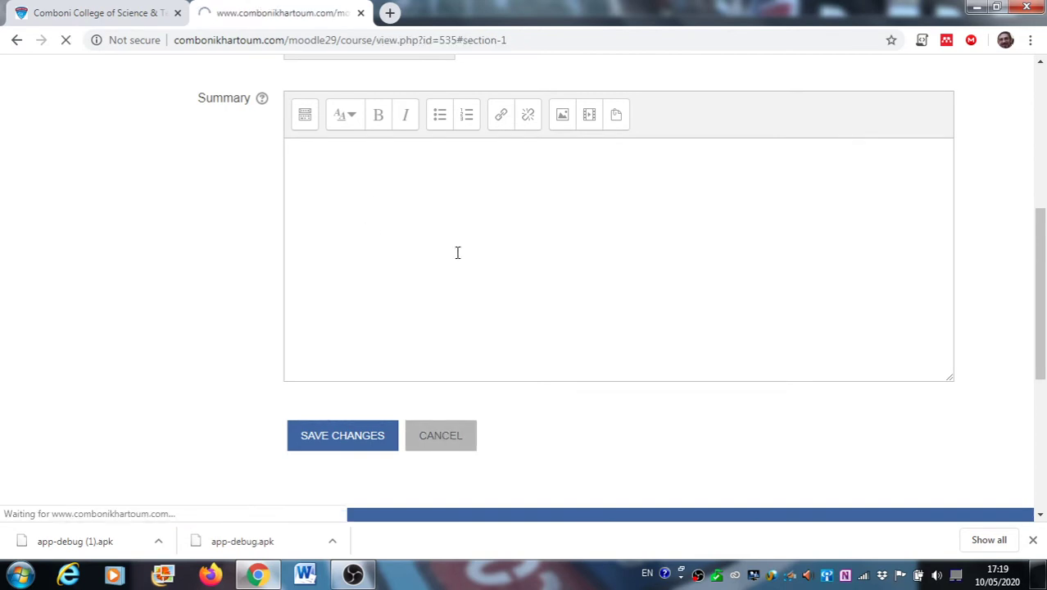
{"action": "scroll", "coordinate": [557, 262], "scroll_direction": "up", "scroll_amount": 1}
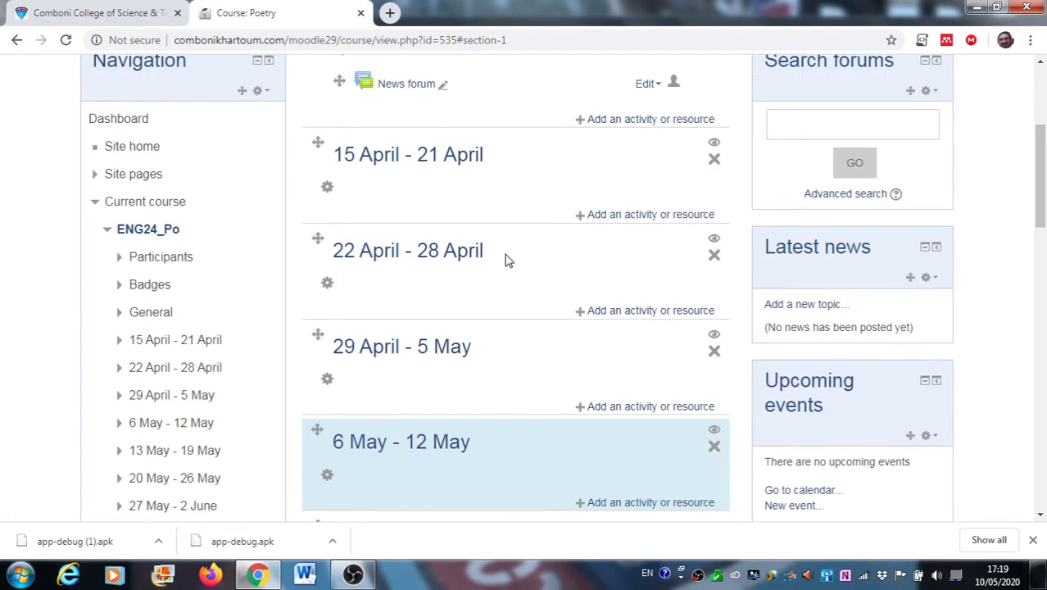
{"action": "left_click", "coordinate": [653, 216]}
{"action": "mouse_move", "coordinate": [497, 233]}
{"action": "left_mouse_down"}
{"action": "mouse_move", "coordinate": [489, 407]}
{"action": "mouse_move", "coordinate": [496, 231]}
{"action": "left_mouse_up"}
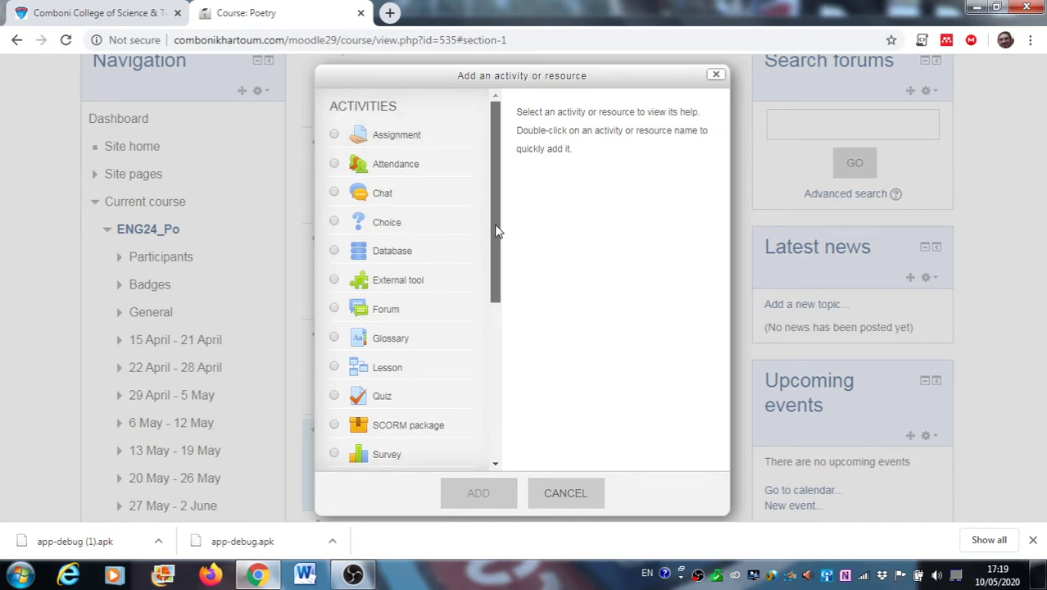
{"action": "left_click_drag", "start_coordinate": [496, 231], "coordinate": [496, 381]}
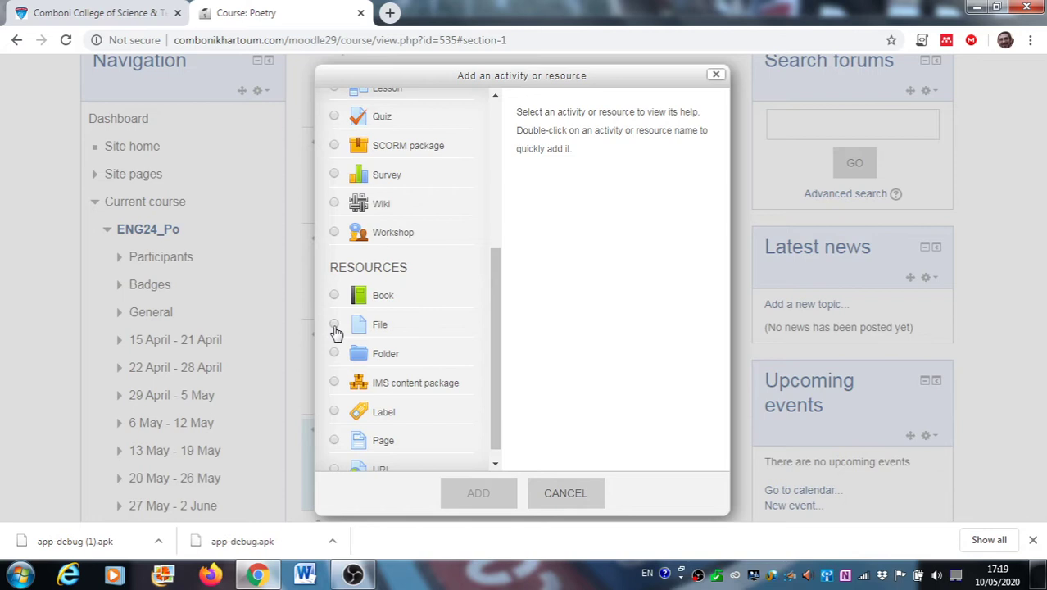
{"action": "scroll", "coordinate": [381, 390], "scroll_direction": "down", "scroll_amount": 1}
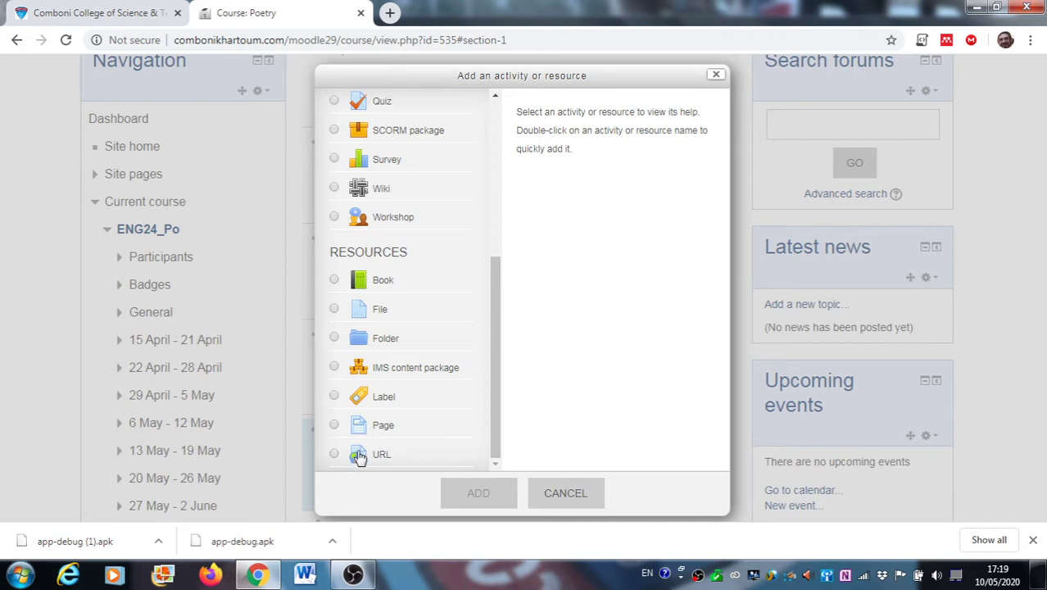
{"action": "scroll", "coordinate": [410, 402], "scroll_direction": "up", "scroll_amount": 3}
{"action": "scroll", "coordinate": [390, 299], "scroll_direction": "up", "scroll_amount": 4}
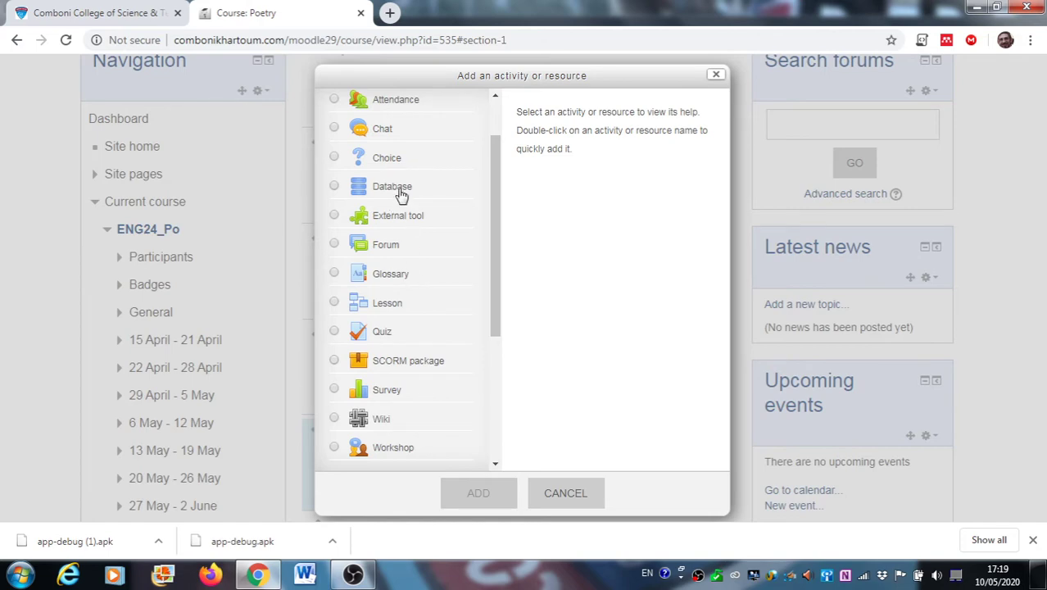
{"action": "left_click", "coordinate": [715, 76]}
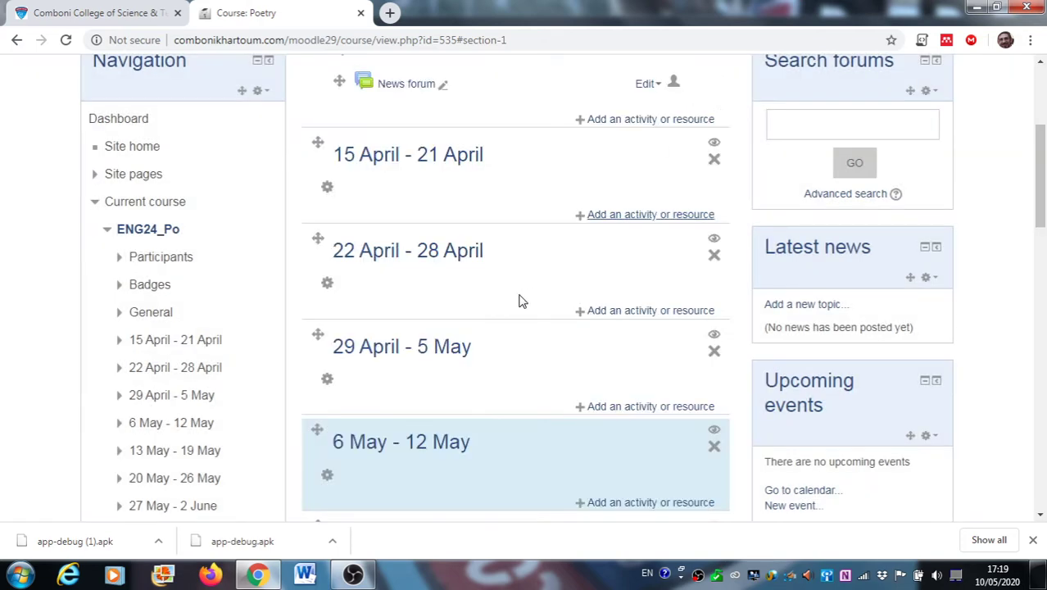
Open the التخطيط والإدارة التربوية course from the بكالوريوس العلوم الدينية (المسيحية) والتربوية category.
{"action": "scroll", "coordinate": [524, 300], "scroll_direction": "up", "scroll_amount": 2}
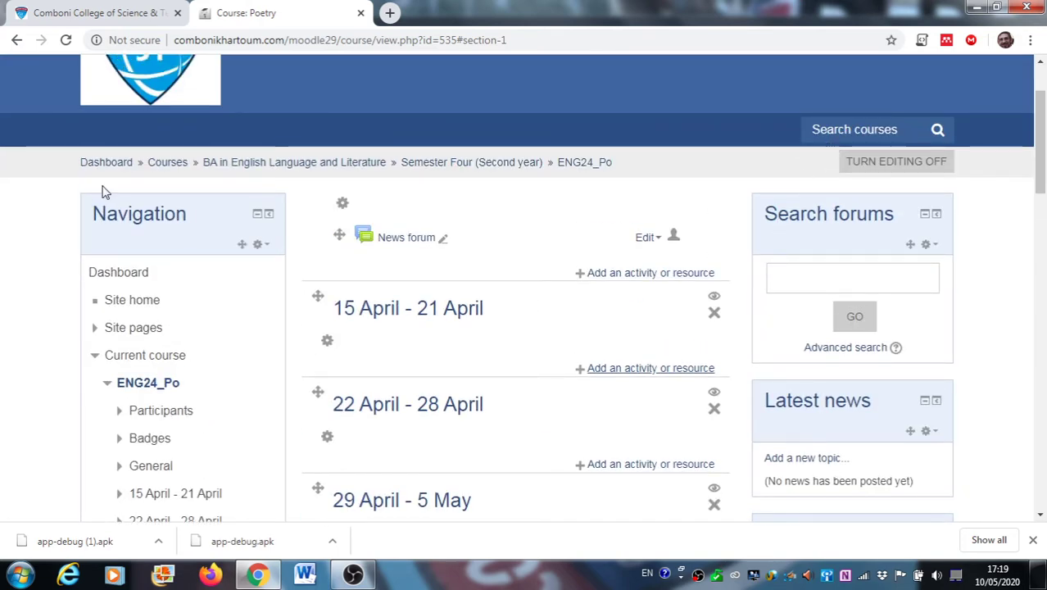
{"action": "scroll", "coordinate": [100, 190], "scroll_direction": "up", "scroll_amount": 3}
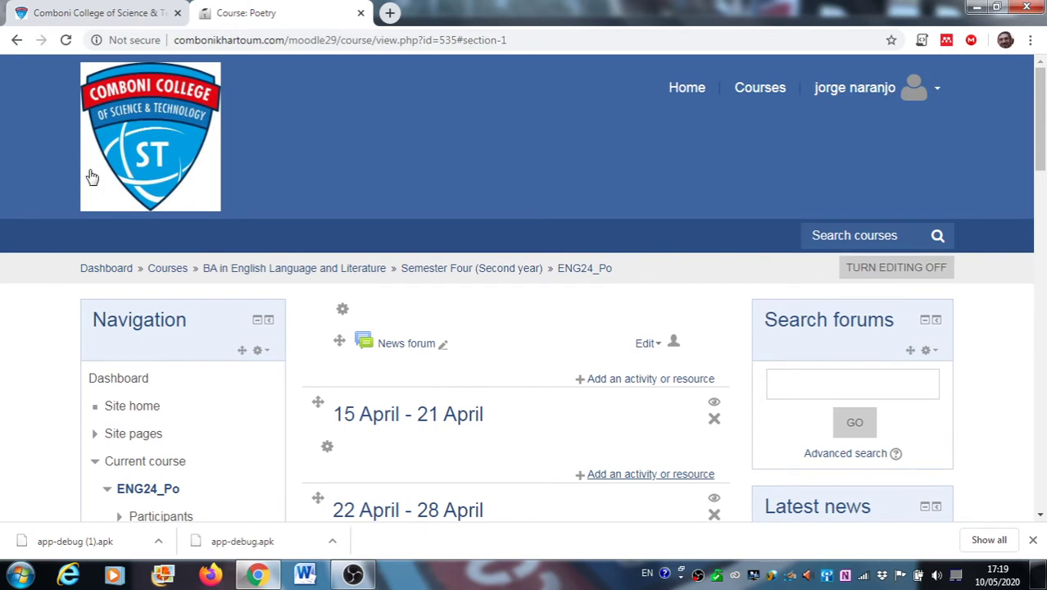
{"action": "left_click", "coordinate": [756, 92]}
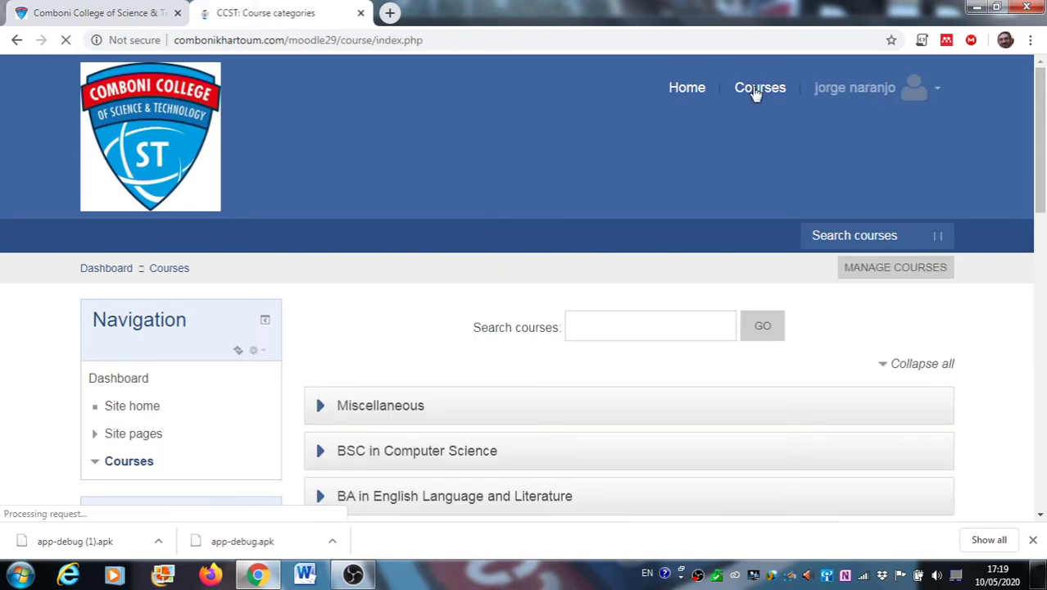
{"action": "scroll", "coordinate": [449, 283], "scroll_direction": "down", "scroll_amount": 5}
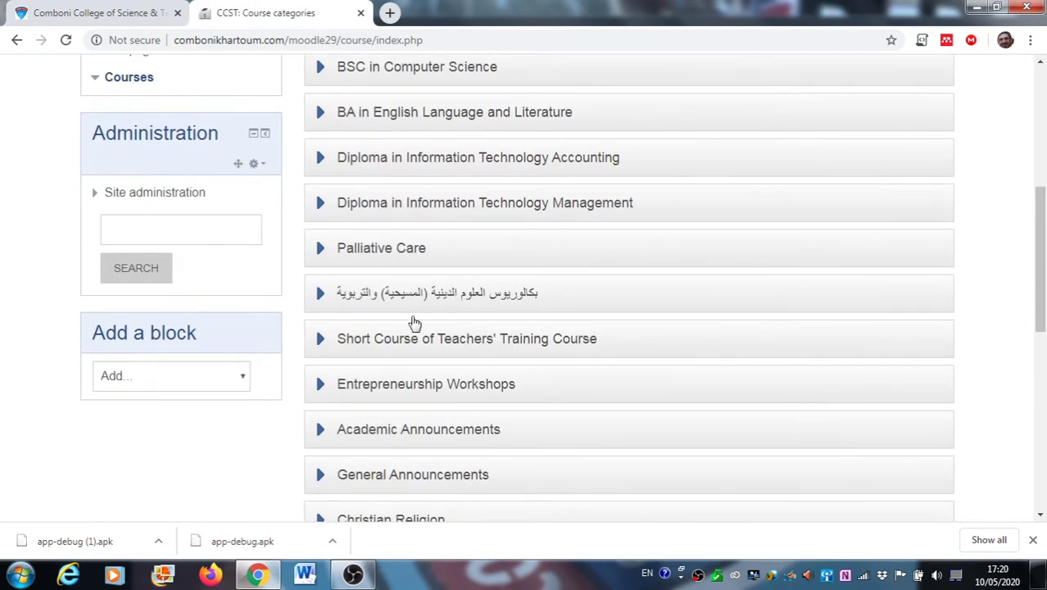
{"action": "left_click", "coordinate": [418, 296]}
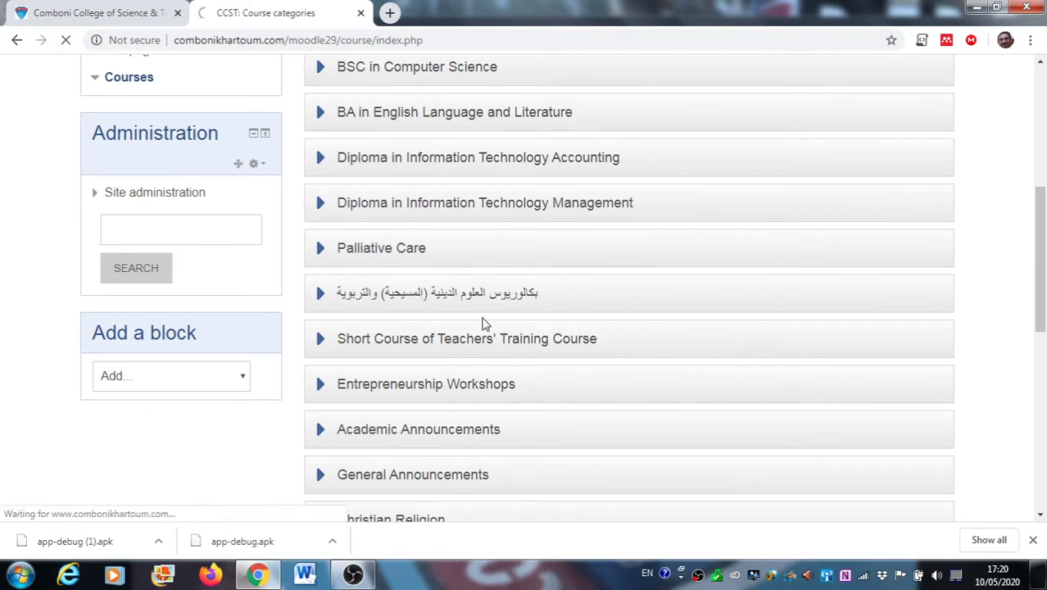
{"action": "scroll", "coordinate": [587, 358], "scroll_direction": "down", "scroll_amount": 7}
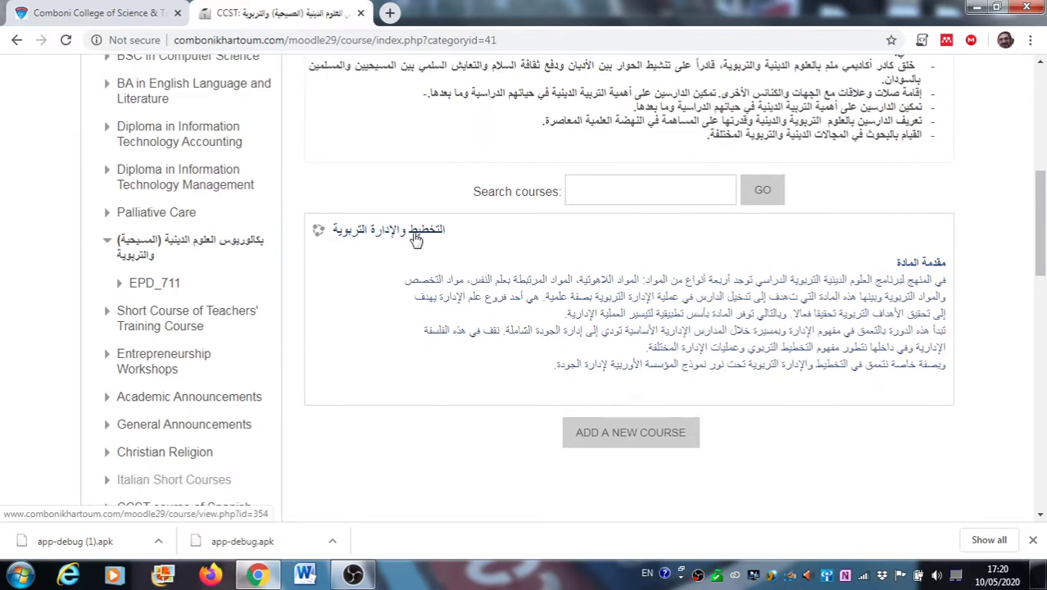
{"action": "left_click", "coordinate": [415, 236]}
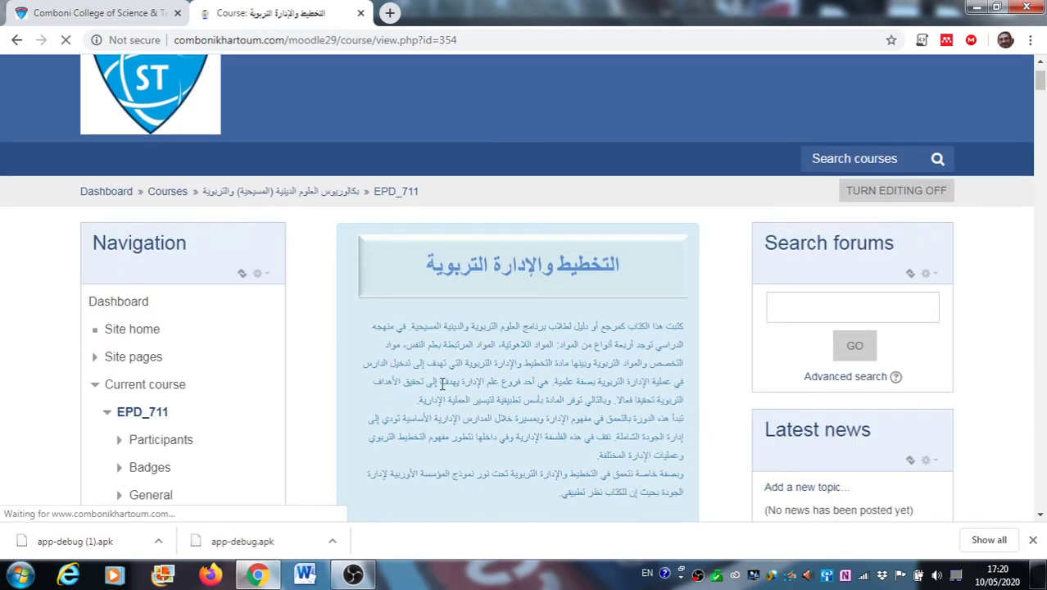
Examine the General section's title image and introductory text in the summary editor, and leave without saving.
{"action": "scroll", "coordinate": [443, 383], "scroll_direction": "down", "scroll_amount": 1}
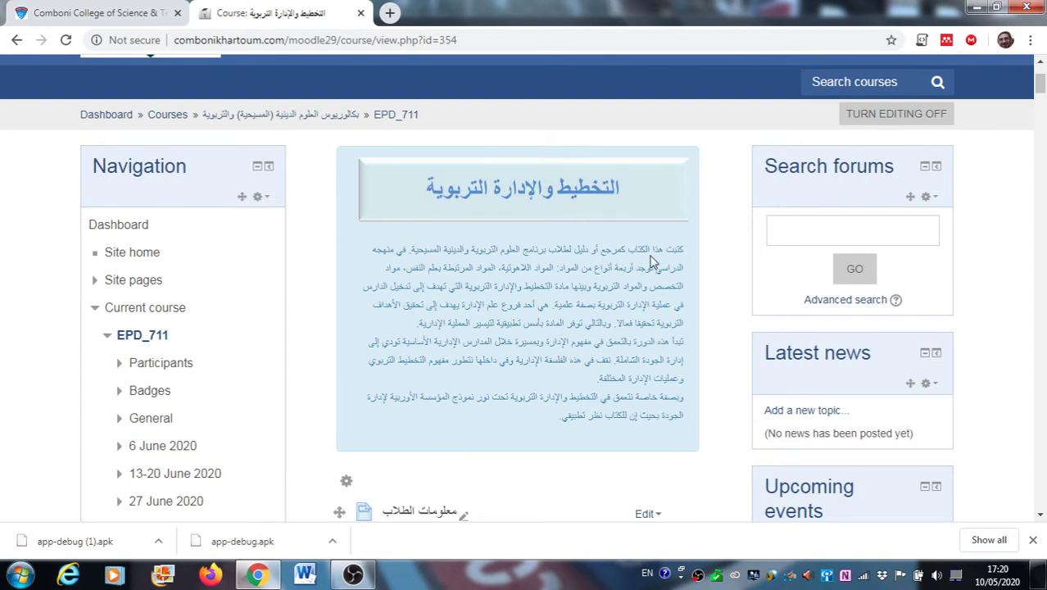
{"action": "scroll", "coordinate": [436, 358], "scroll_direction": "down", "scroll_amount": 1}
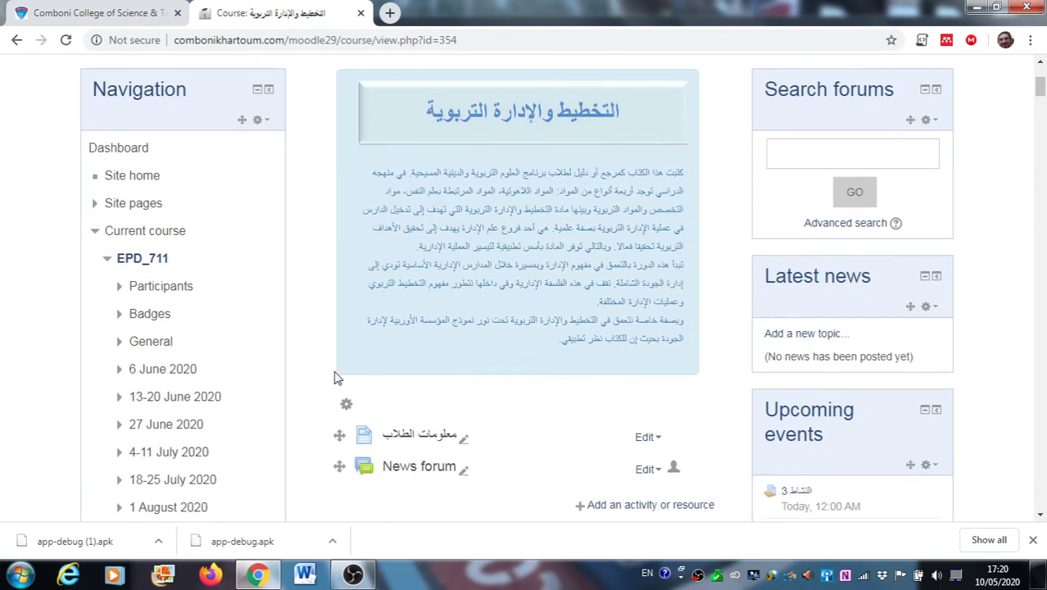
{"action": "left_click", "coordinate": [348, 408]}
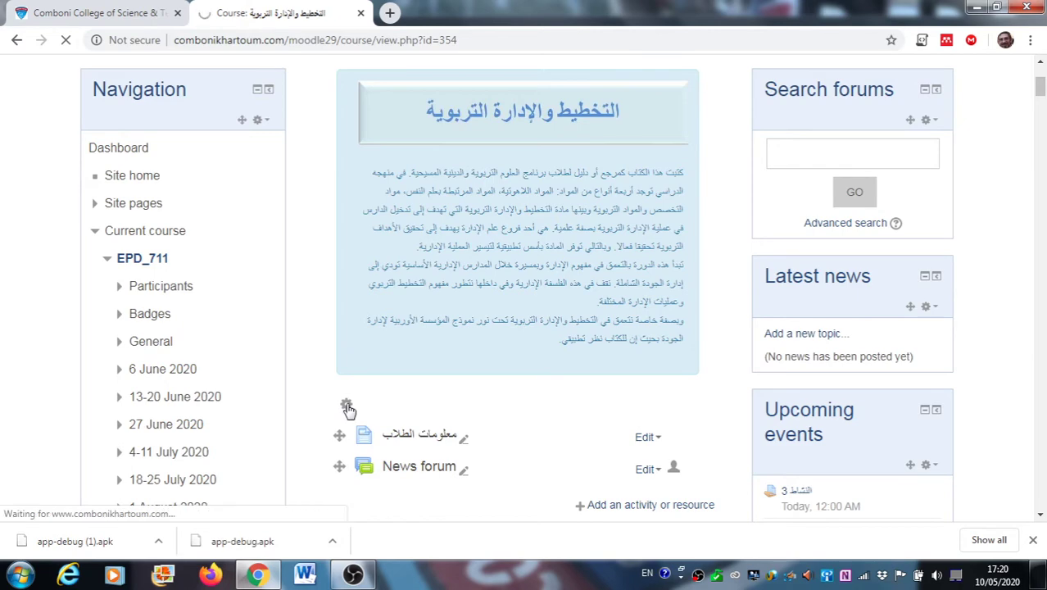
{"action": "scroll", "coordinate": [364, 409], "scroll_direction": "down", "scroll_amount": 2}
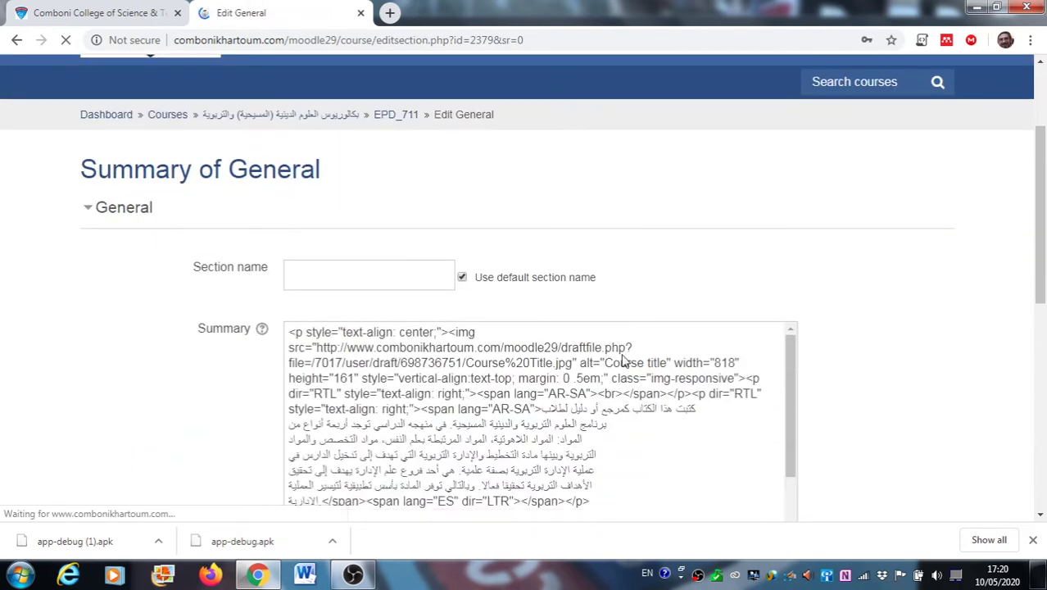
{"action": "scroll", "coordinate": [784, 338], "scroll_direction": "down", "scroll_amount": 2}
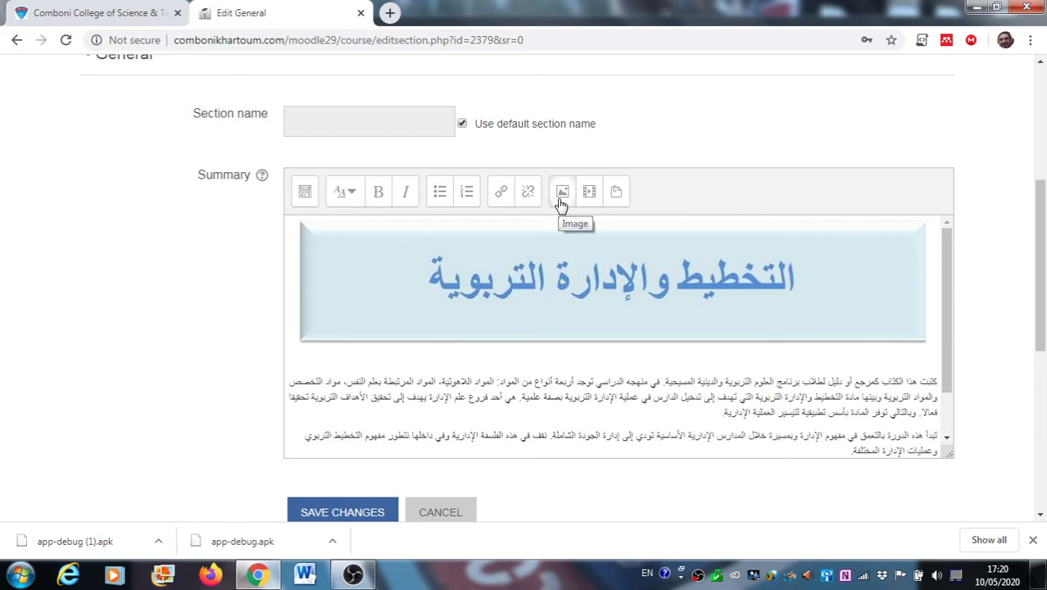
{"action": "left_click_drag", "start_coordinate": [948, 347], "coordinate": [947, 423]}
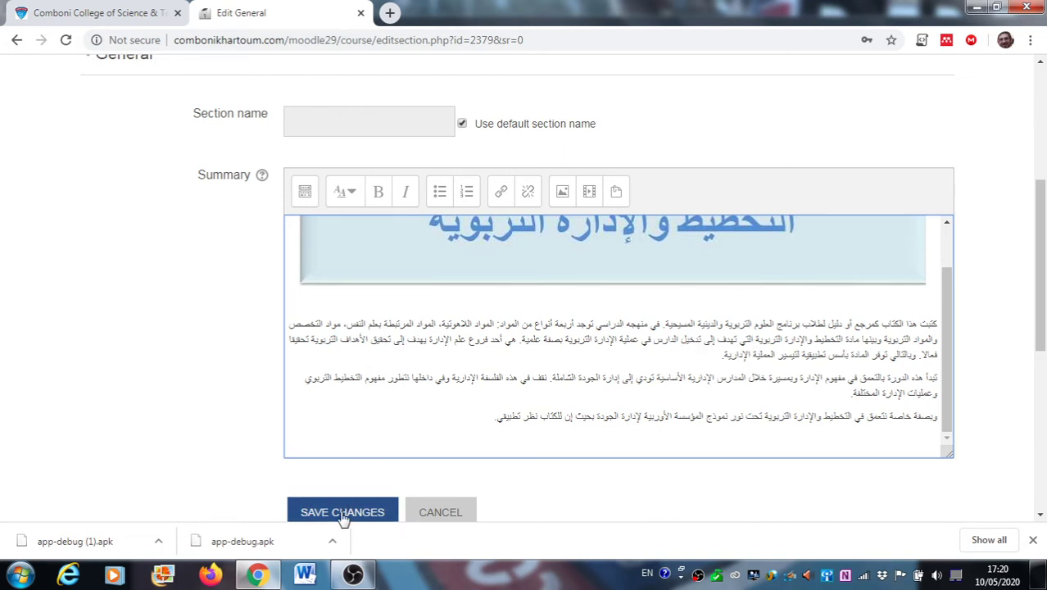
{"action": "left_click", "coordinate": [447, 517]}
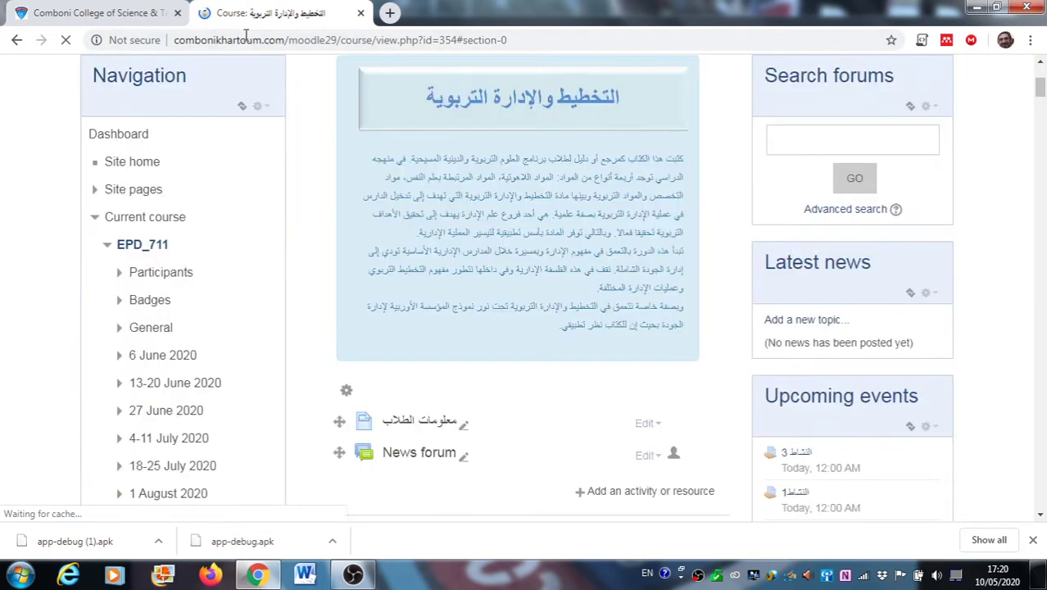
Open the معلومات الطلاب page in a new browser tab and look through its embedded student questionnaire.
{"action": "scroll", "coordinate": [366, 334], "scroll_direction": "down", "scroll_amount": 1}
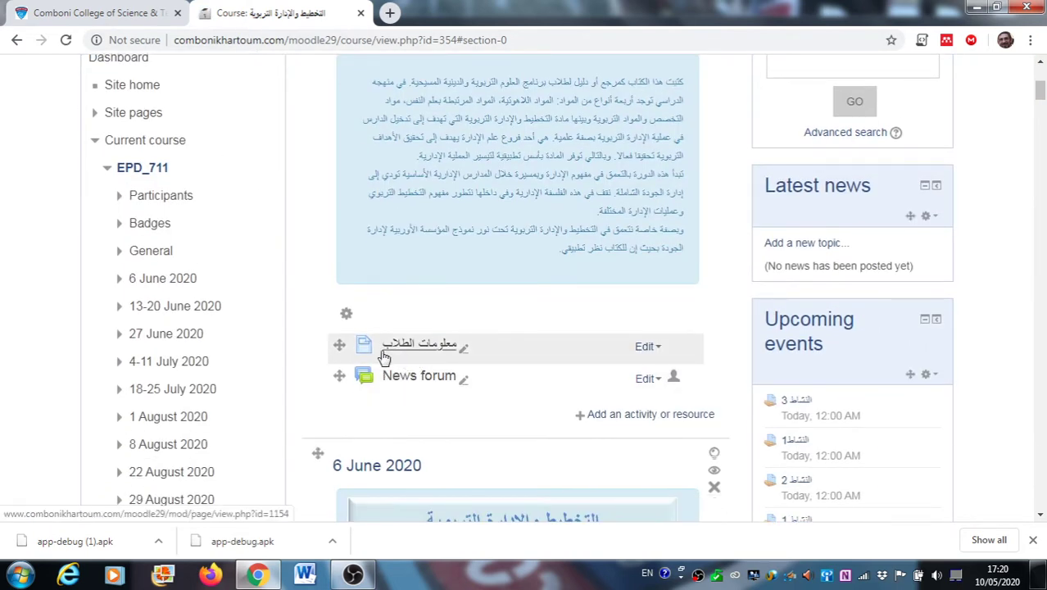
{"action": "right_click", "coordinate": [416, 345]}
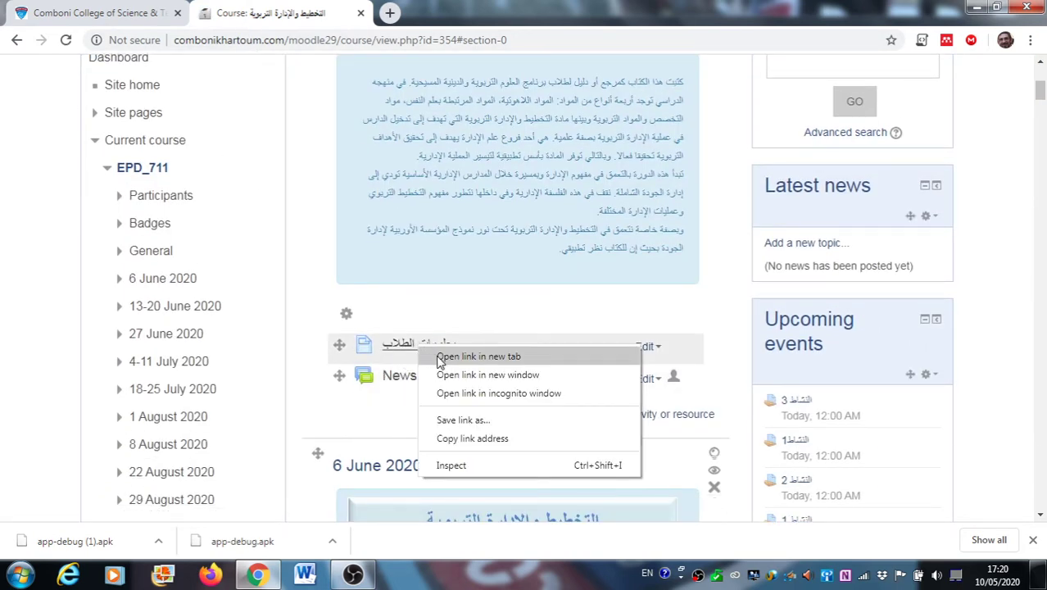
{"action": "left_click", "coordinate": [435, 359]}
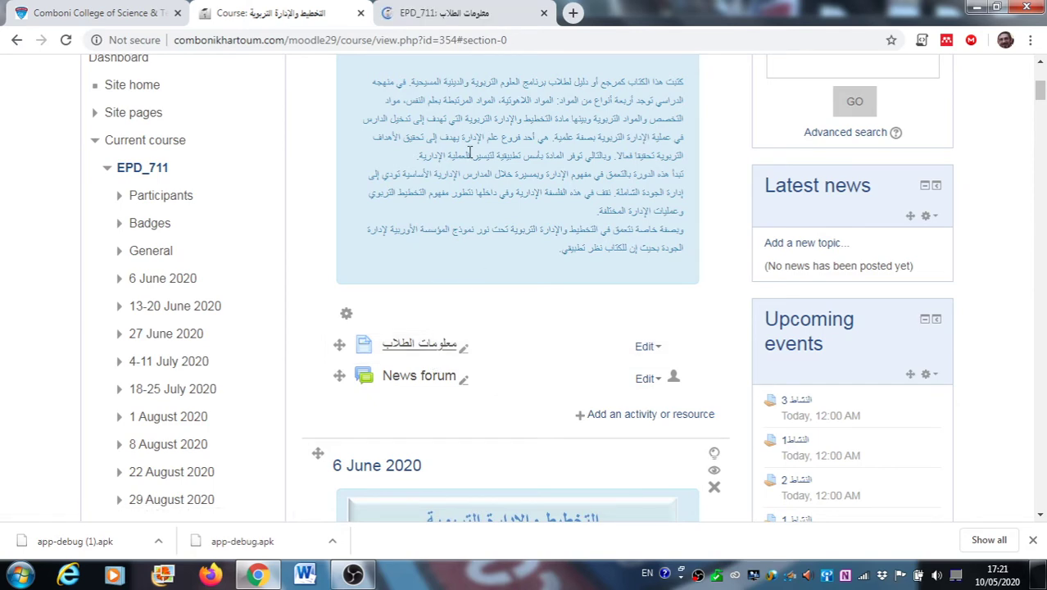
{"action": "left_click", "coordinate": [453, 15]}
{"action": "scroll", "coordinate": [491, 242], "scroll_direction": "down", "scroll_amount": 2}
{"action": "scroll", "coordinate": [603, 304], "scroll_direction": "down", "scroll_amount": 3}
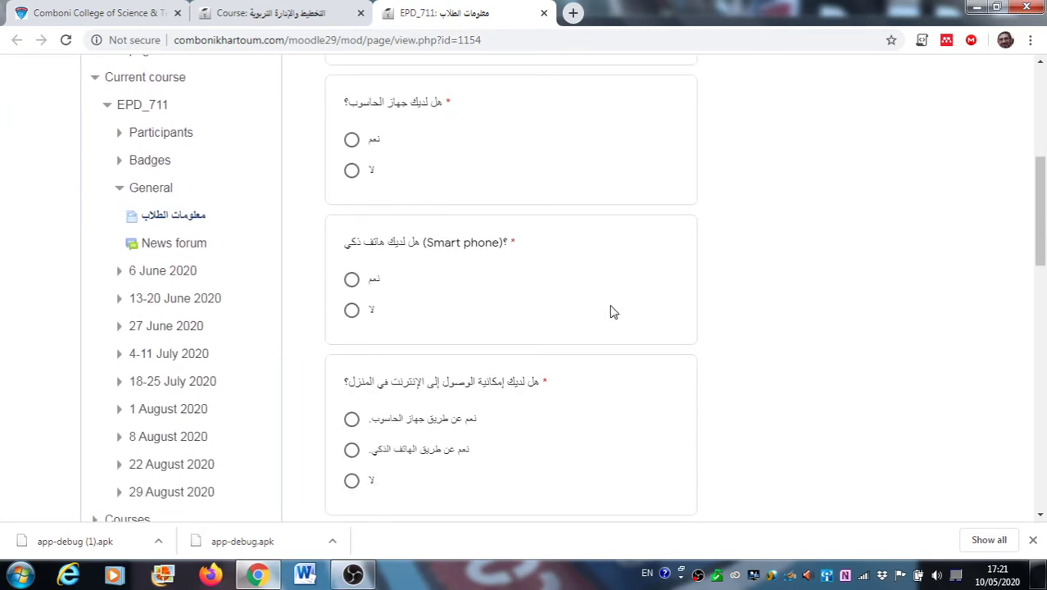
{"action": "scroll", "coordinate": [615, 315], "scroll_direction": "down", "scroll_amount": 1}
{"action": "scroll", "coordinate": [615, 315], "scroll_direction": "down", "scroll_amount": 1}
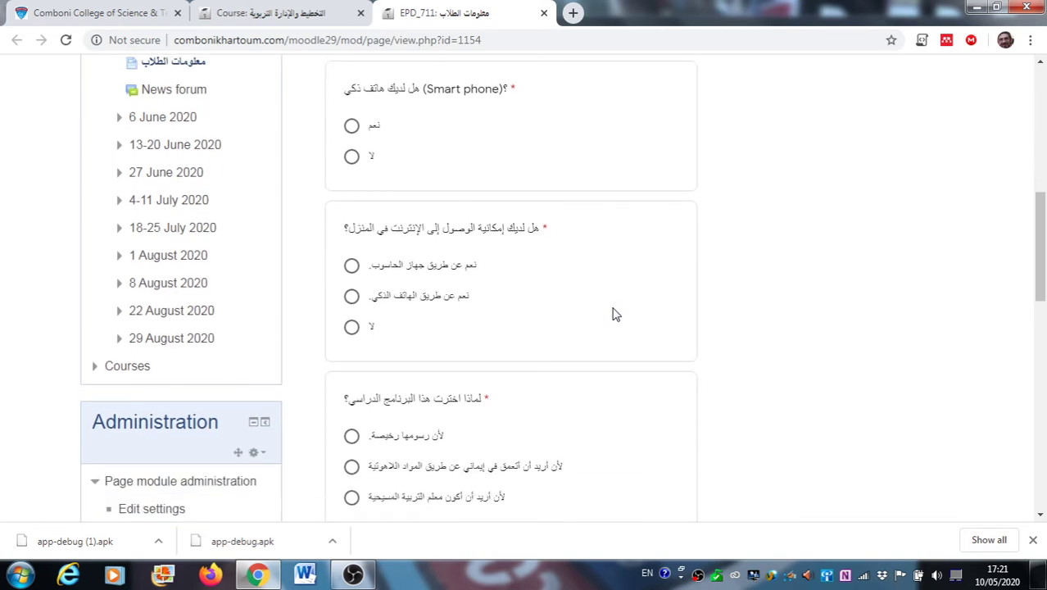
{"action": "scroll", "coordinate": [616, 314], "scroll_direction": "down", "scroll_amount": 4}
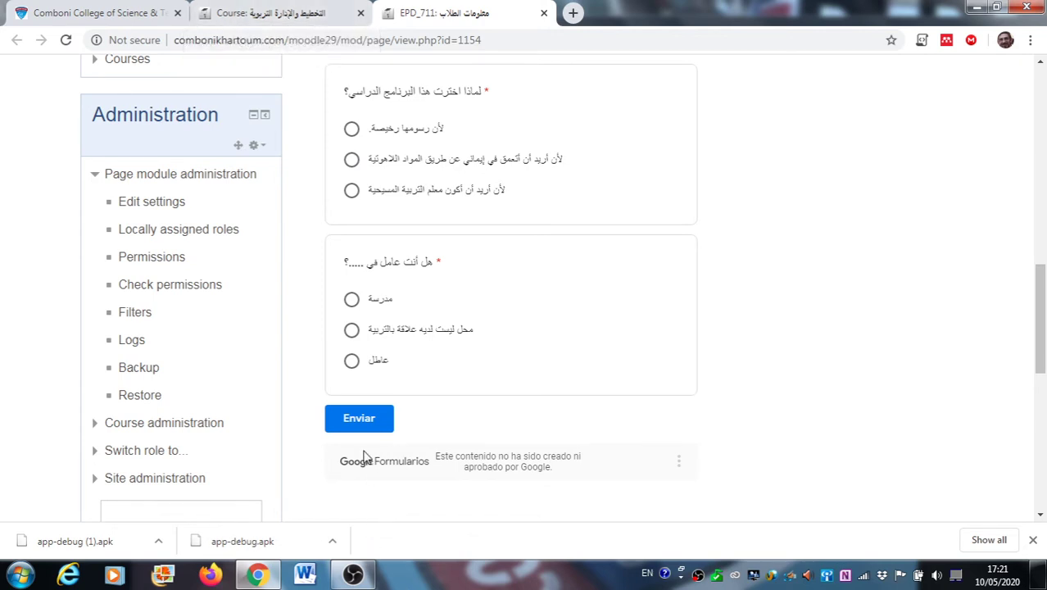
Return to the course, review the 6 June 2020 unit's objectives, contents and references, and open its summary for editing.
{"action": "left_click", "coordinate": [279, 18]}
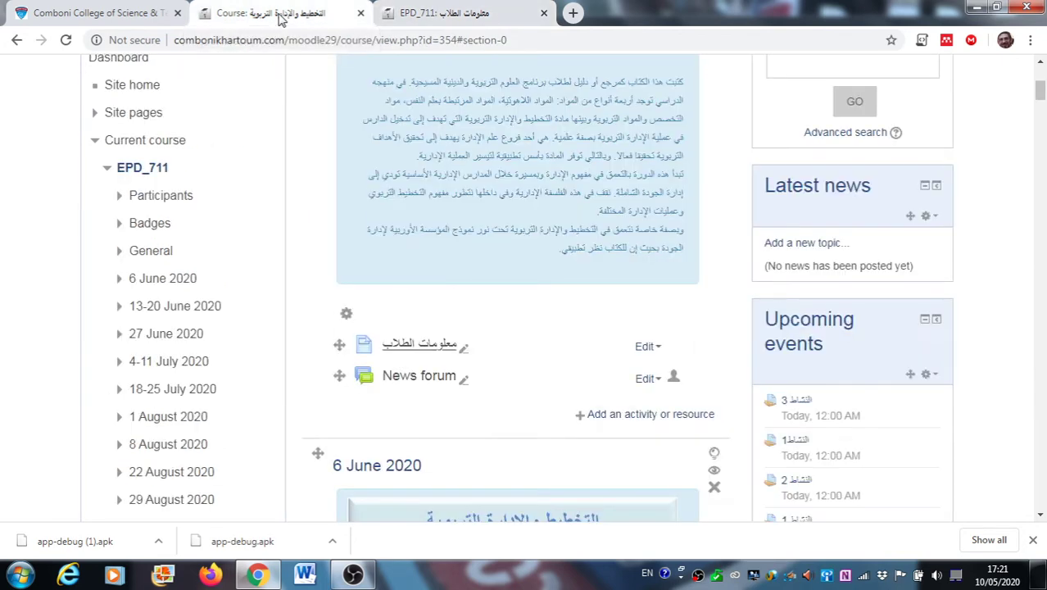
{"action": "scroll", "coordinate": [435, 395], "scroll_direction": "down", "scroll_amount": 2}
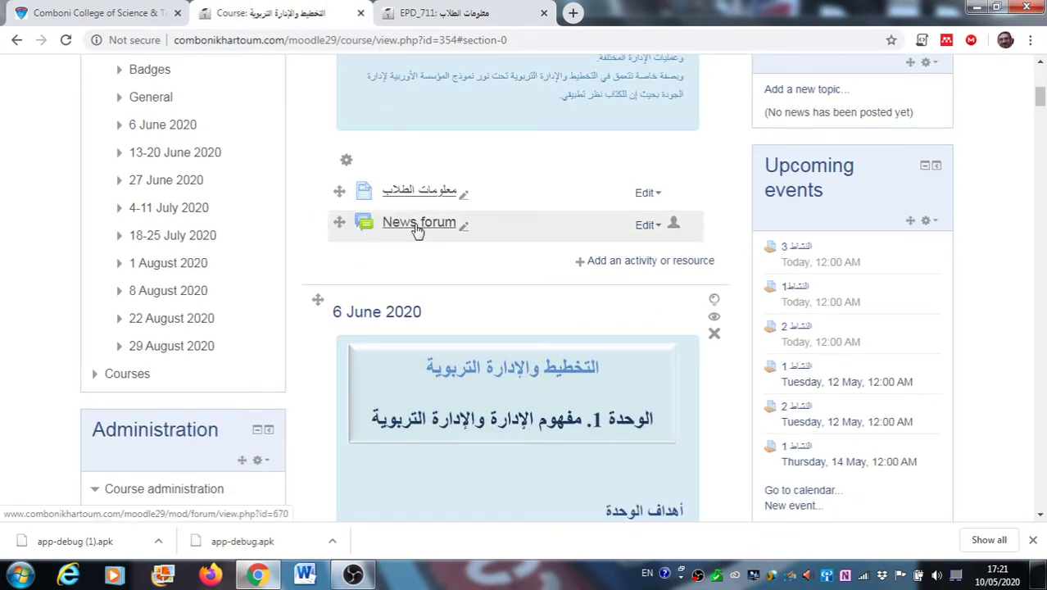
{"action": "scroll", "coordinate": [447, 318], "scroll_direction": "down", "scroll_amount": 1}
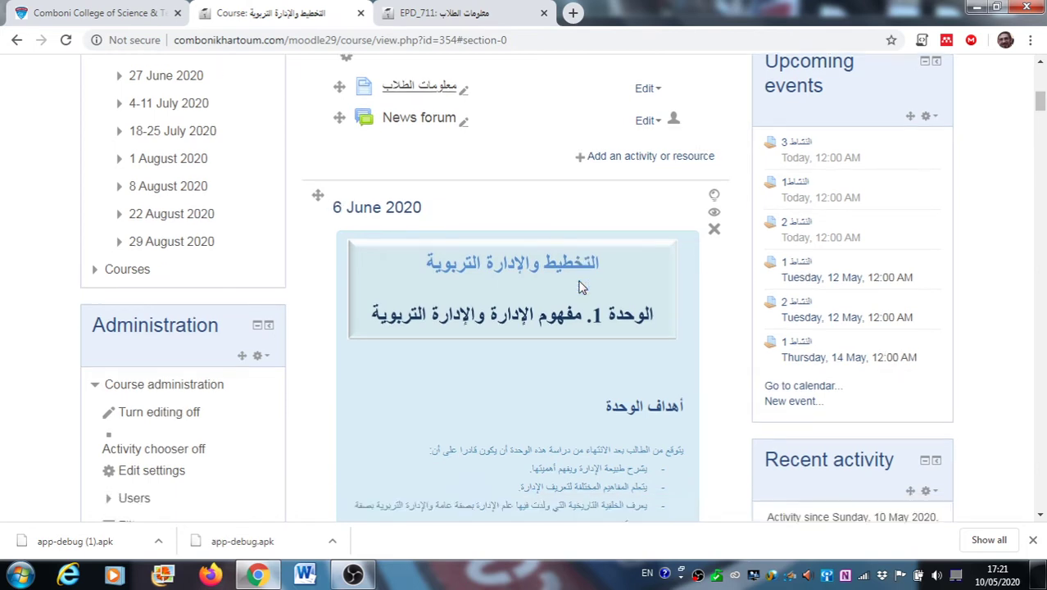
{"action": "scroll", "coordinate": [570, 274], "scroll_direction": "down", "scroll_amount": 2}
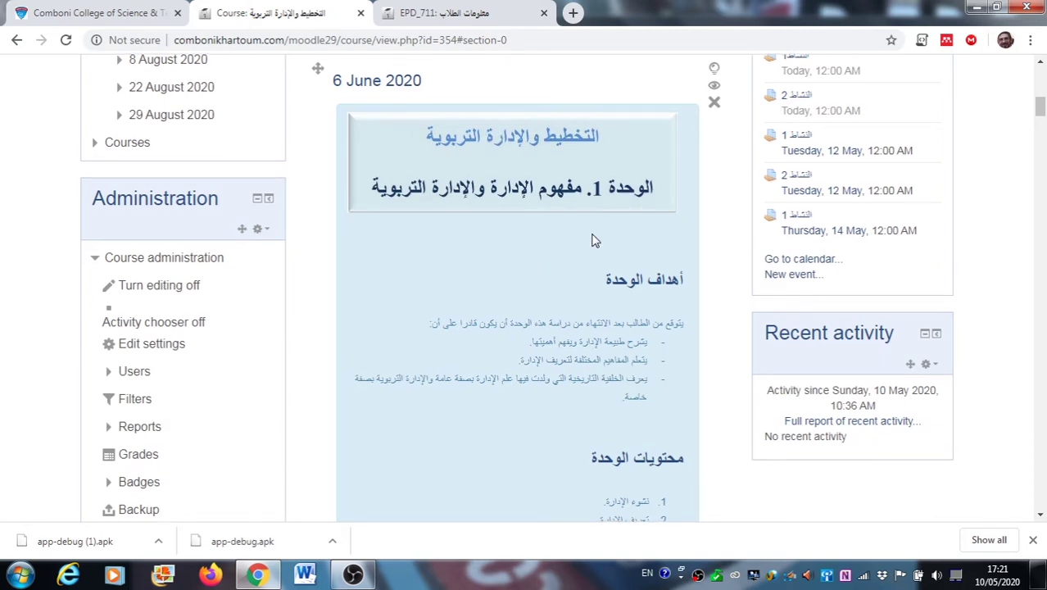
{"action": "scroll", "coordinate": [606, 240], "scroll_direction": "down", "scroll_amount": 1}
{"action": "scroll", "coordinate": [590, 246], "scroll_direction": "down", "scroll_amount": 2}
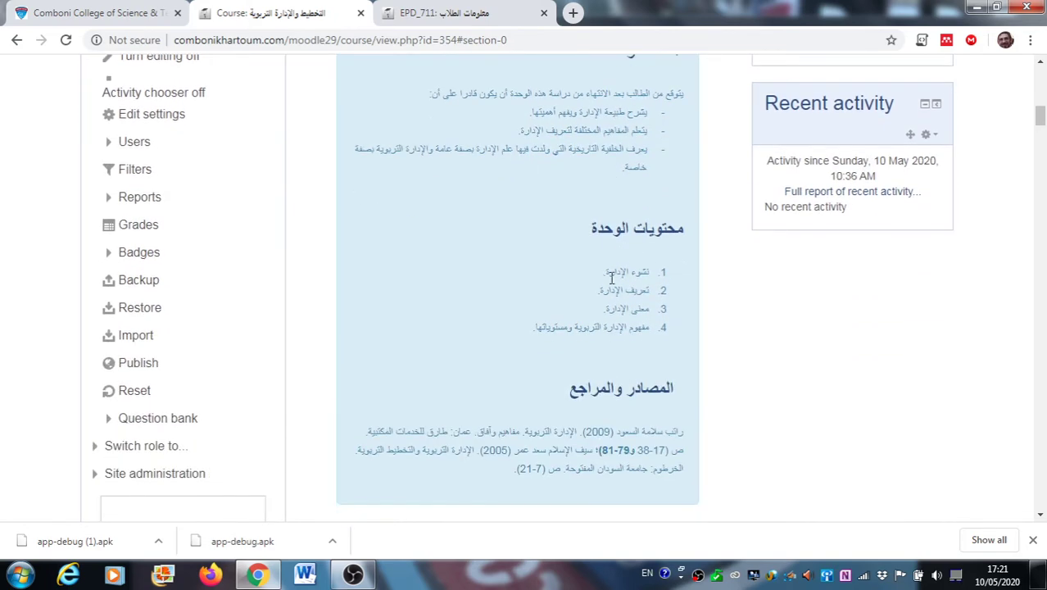
{"action": "scroll", "coordinate": [615, 345], "scroll_direction": "down", "scroll_amount": 1}
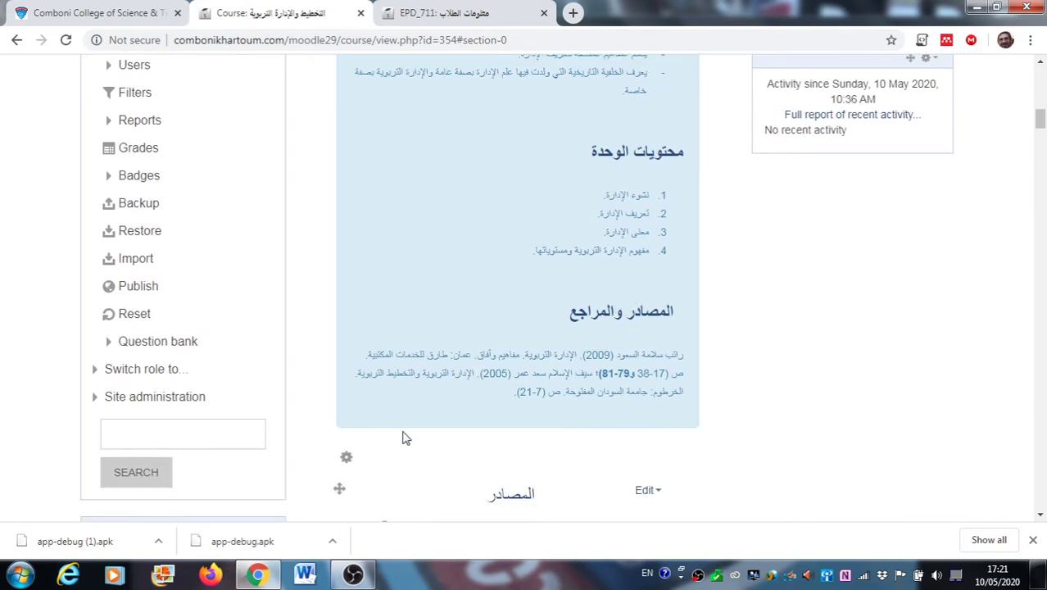
{"action": "scroll", "coordinate": [399, 468], "scroll_direction": "down", "scroll_amount": 1}
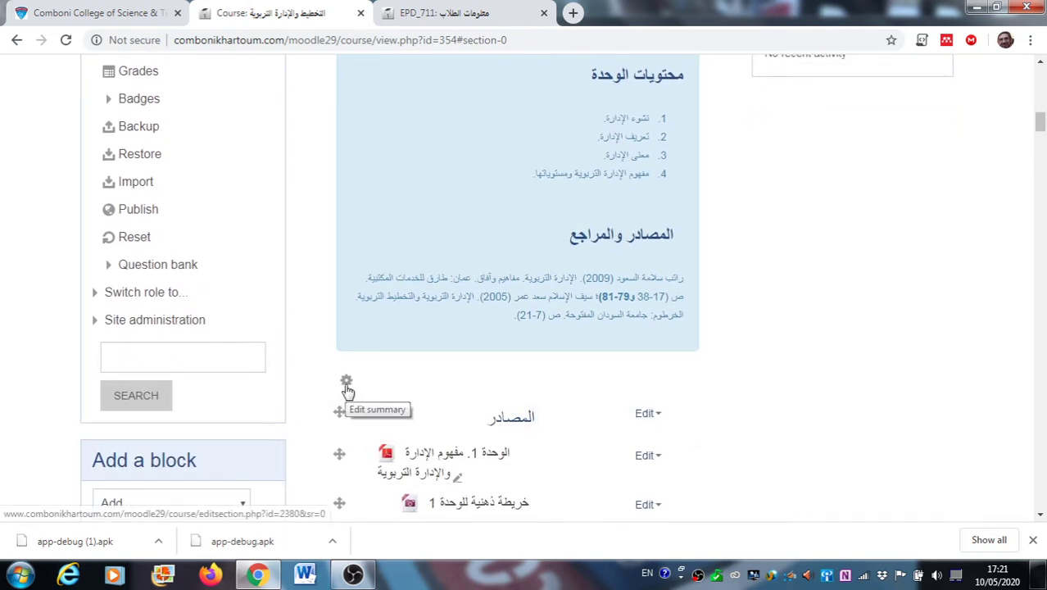
{"action": "left_click", "coordinate": [346, 385]}
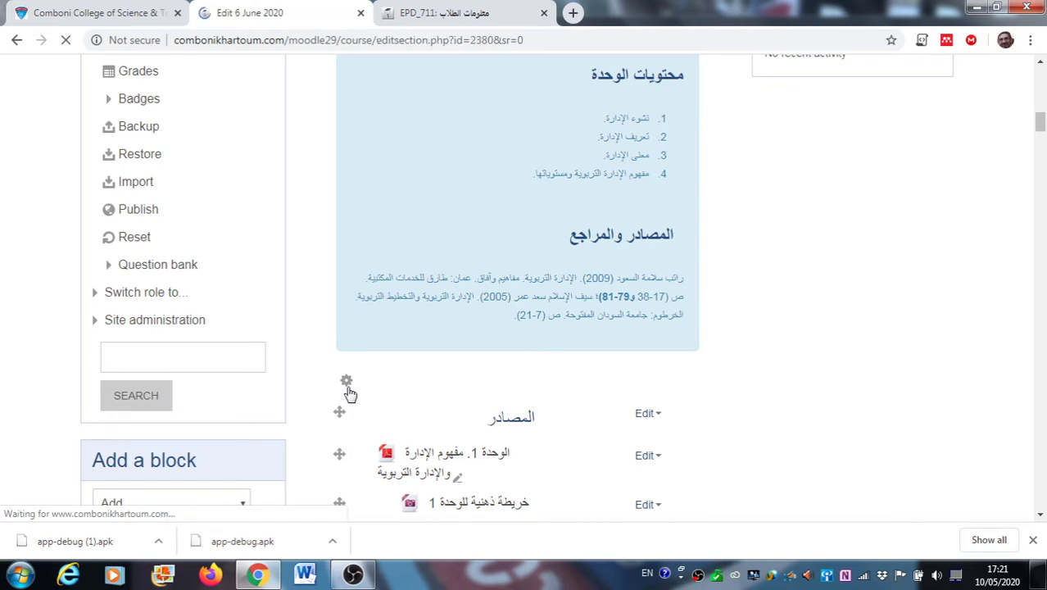
Examine the 6 June 2020 section's name and title image, and check the paragraph styles available for the أهداف الوحدة heading.
{"action": "scroll", "coordinate": [397, 420], "scroll_direction": "down", "scroll_amount": 2}
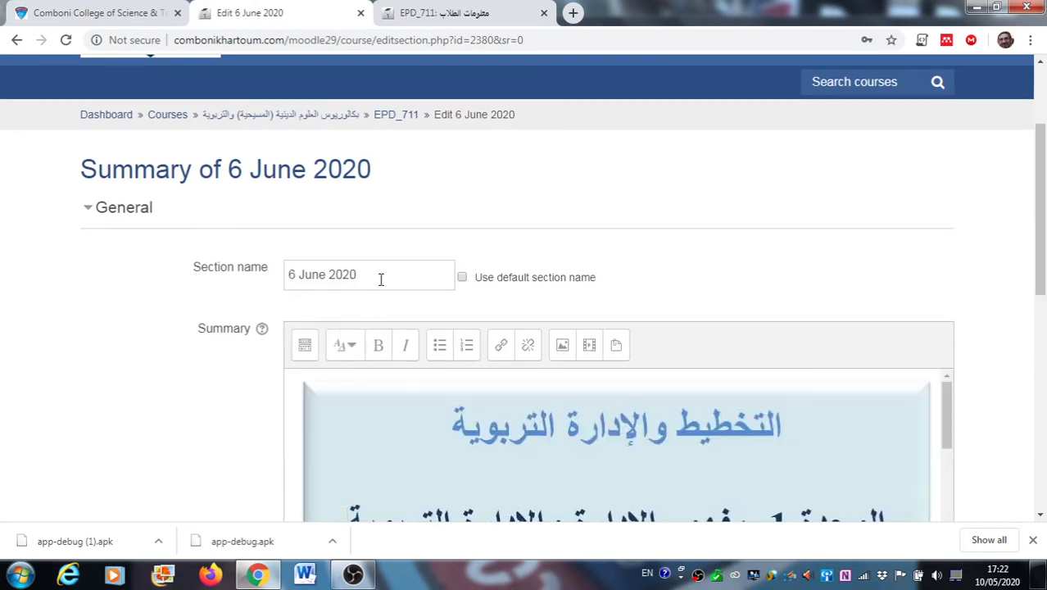
{"action": "scroll", "coordinate": [379, 273], "scroll_direction": "down", "scroll_amount": 2}
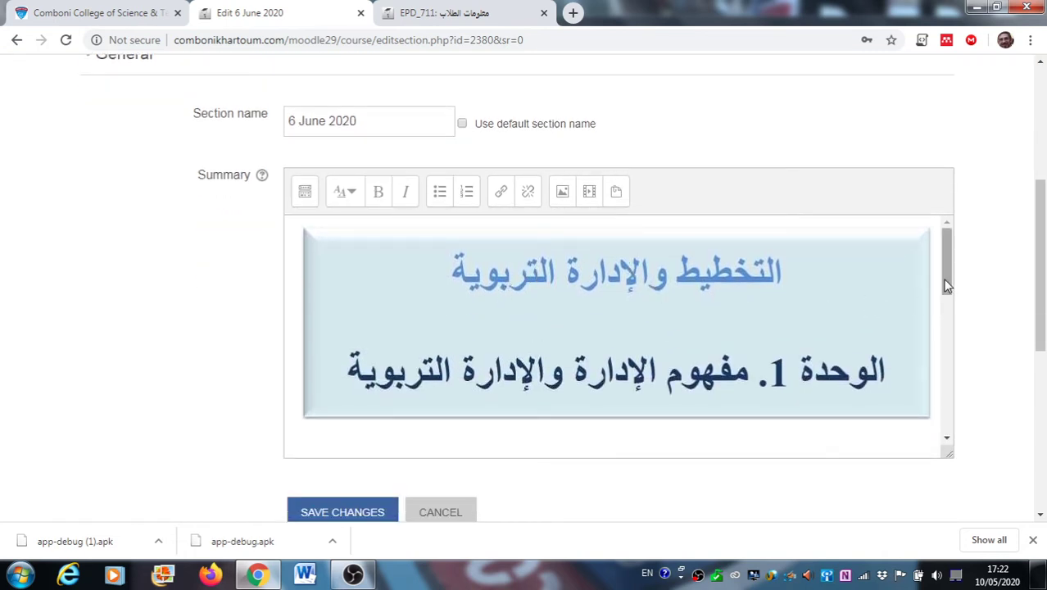
{"action": "left_click_drag", "start_coordinate": [946, 284], "coordinate": [935, 326]}
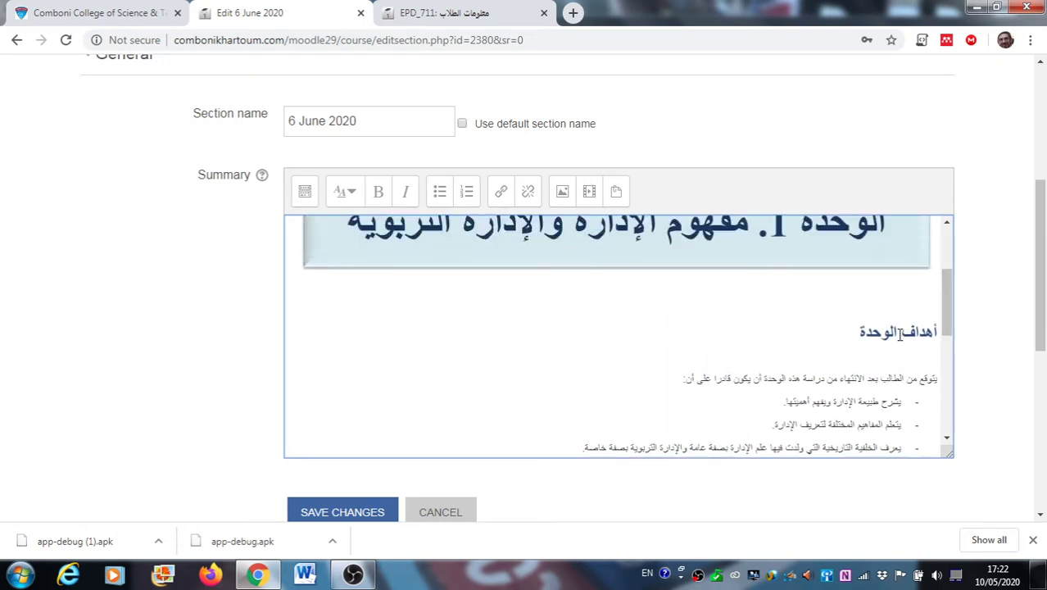
{"action": "left_click_drag", "start_coordinate": [855, 331], "coordinate": [932, 326]}
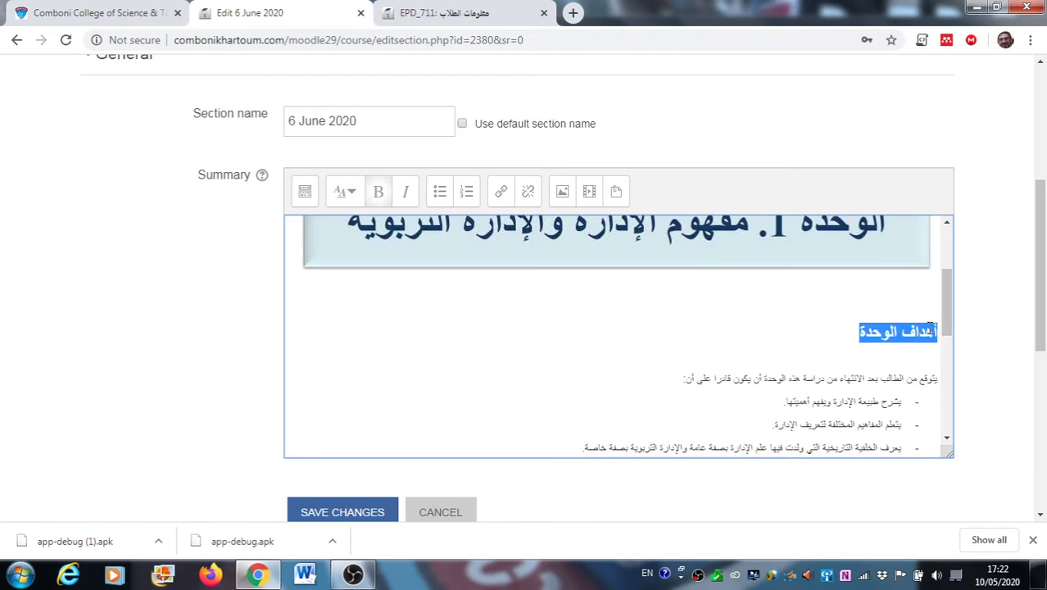
{"action": "left_click", "coordinate": [351, 202]}
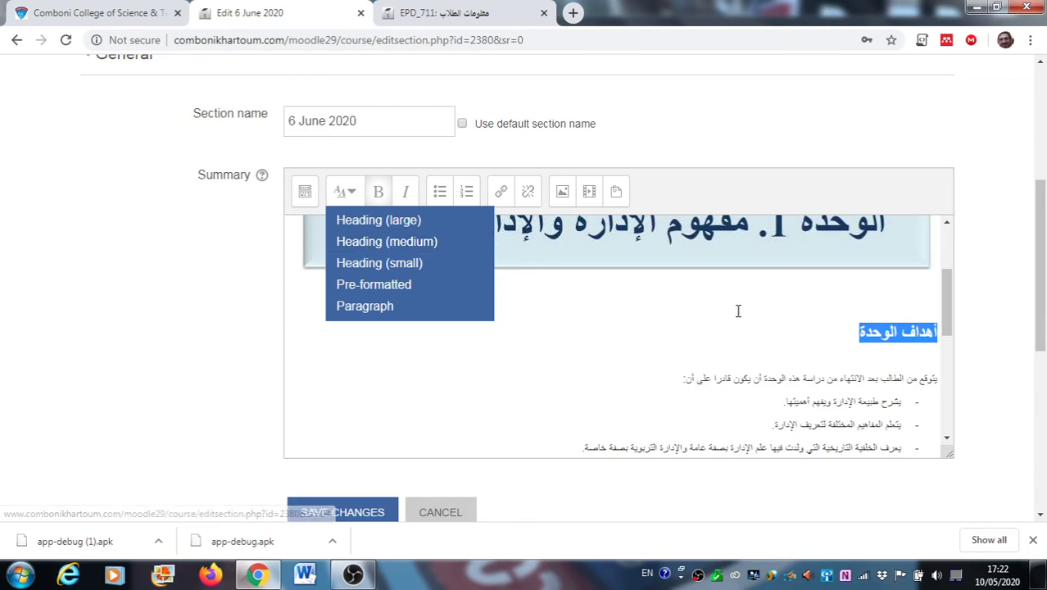
{"action": "key", "text": "Escape"}
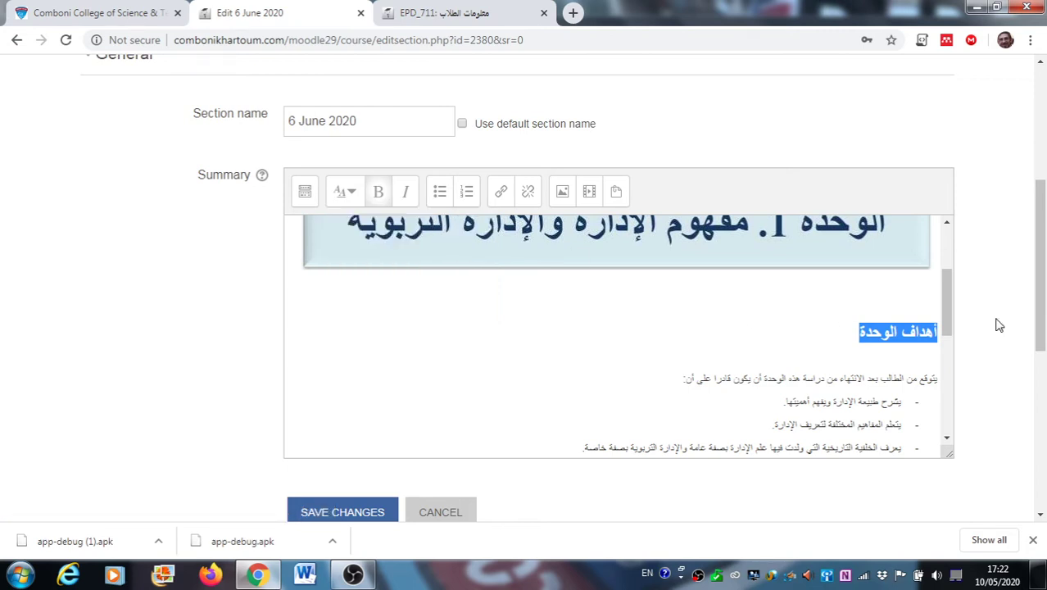
{"action": "scroll", "coordinate": [953, 327], "scroll_direction": "down", "scroll_amount": 2}
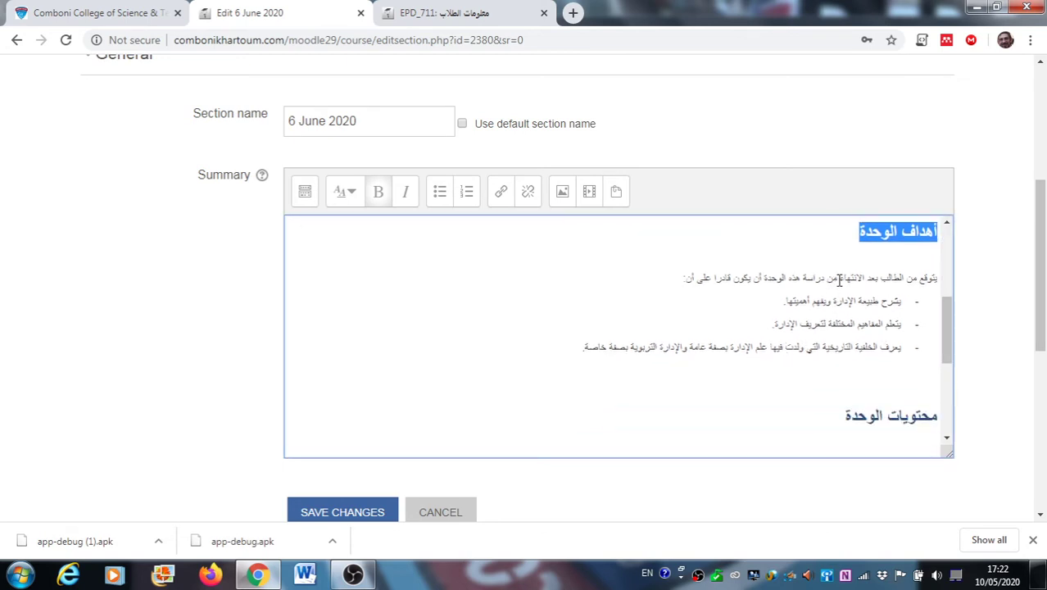
{"action": "left_click", "coordinate": [347, 197]}
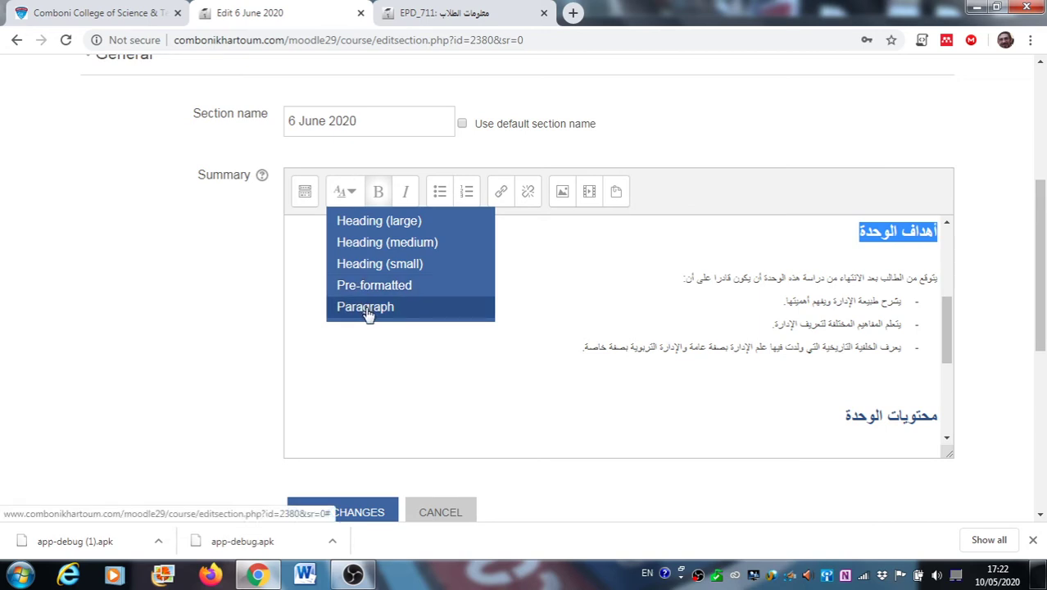
{"action": "left_click", "coordinate": [944, 328]}
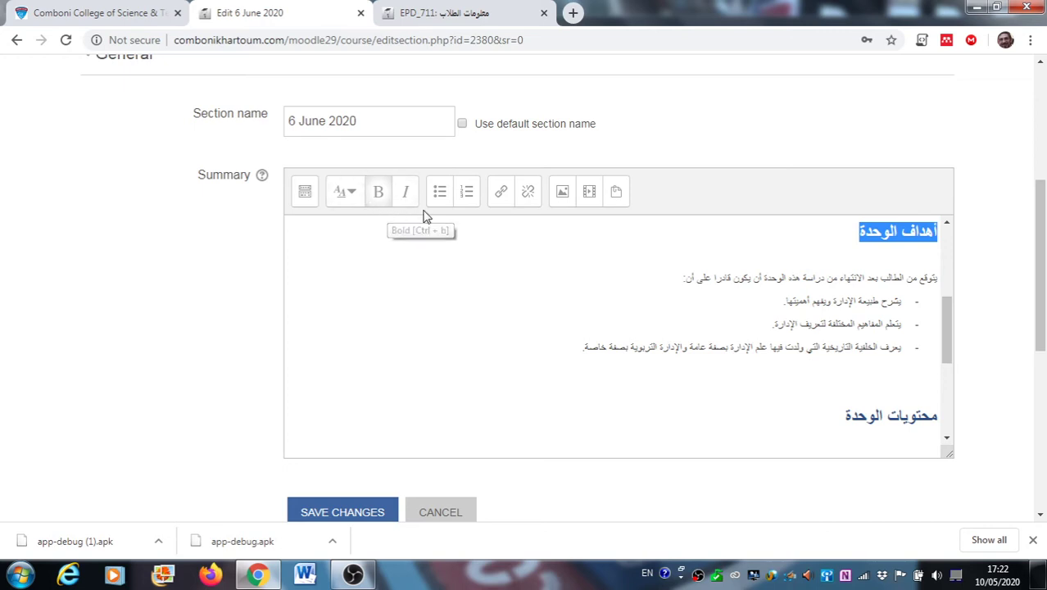
Review the المصادر والمراجع text at the end of the summary and save the 6 June 2020 section.
{"action": "left_click_drag", "start_coordinate": [942, 349], "coordinate": [948, 420]}
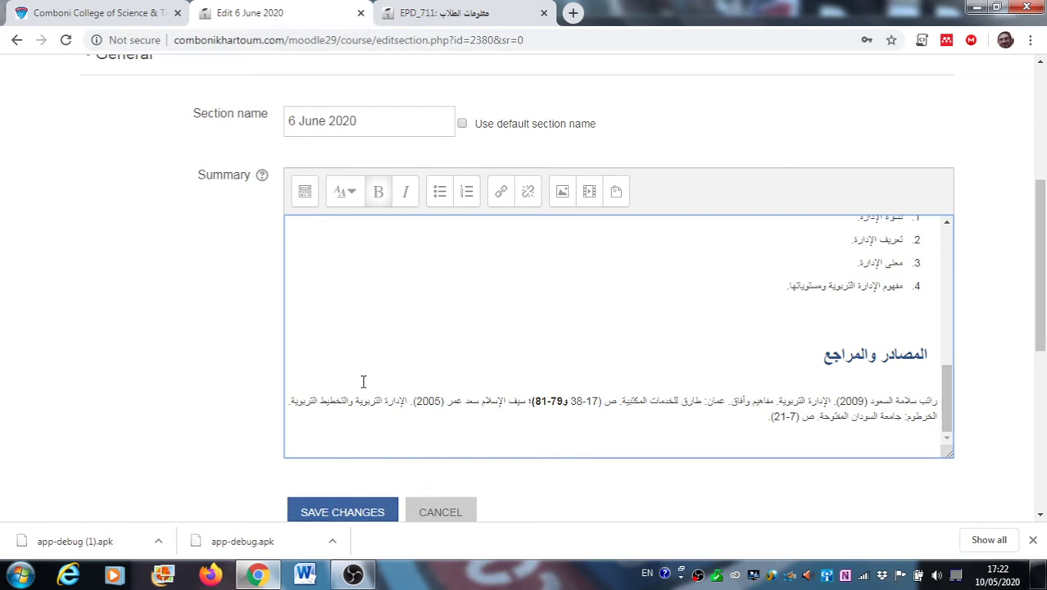
{"action": "scroll", "coordinate": [645, 327], "scroll_direction": "up", "scroll_amount": 1}
{"action": "left_click", "coordinate": [362, 508]}
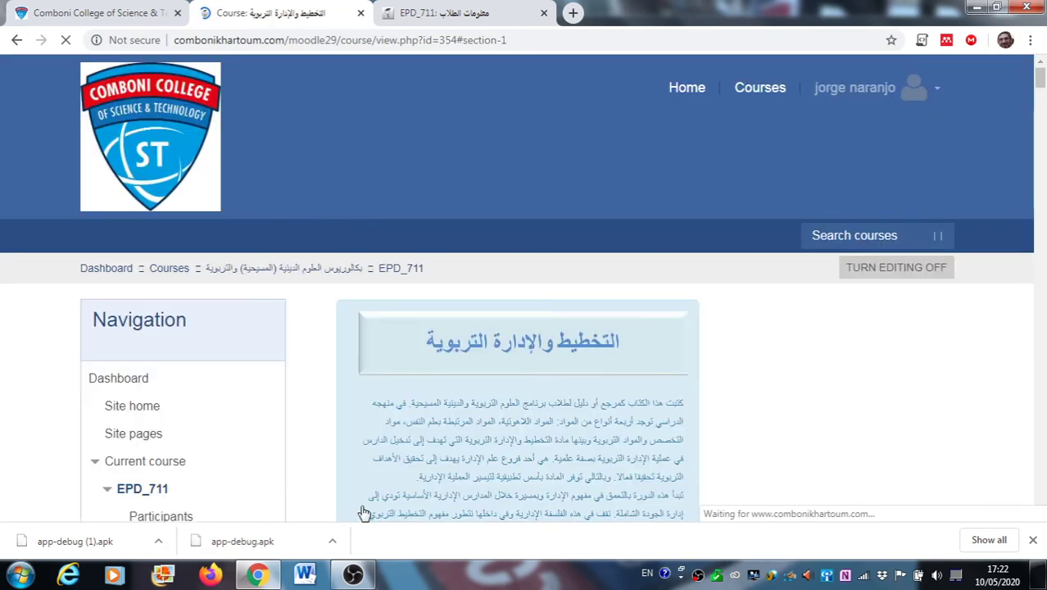
Look through the 6 June 2020 section's references, its المصادر resources and its الأنشطة activities on the course page.
{"action": "scroll", "coordinate": [452, 373], "scroll_direction": "down", "scroll_amount": 6}
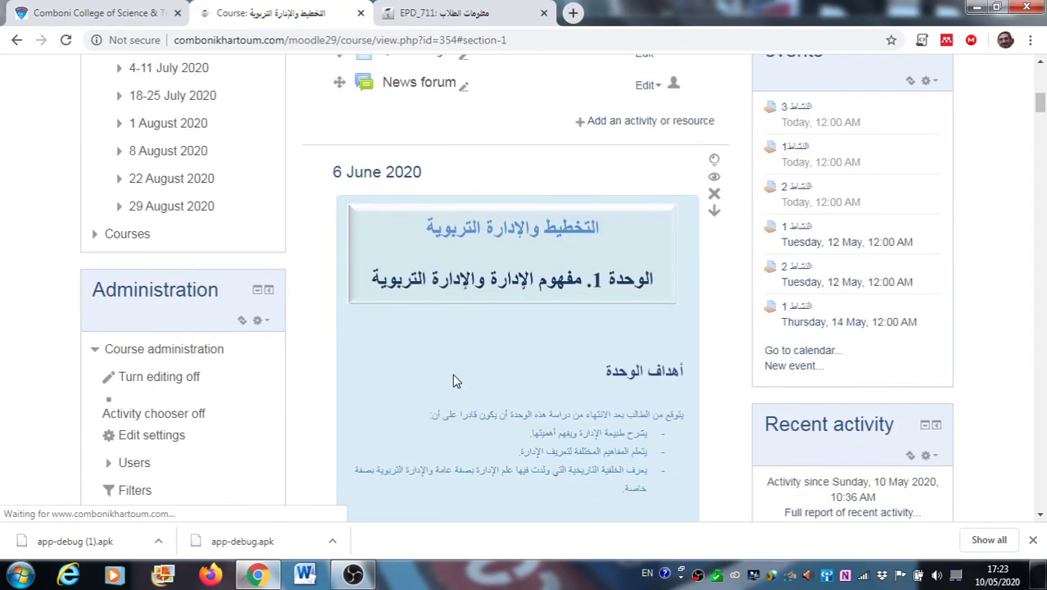
{"action": "scroll", "coordinate": [452, 372], "scroll_direction": "down", "scroll_amount": 5}
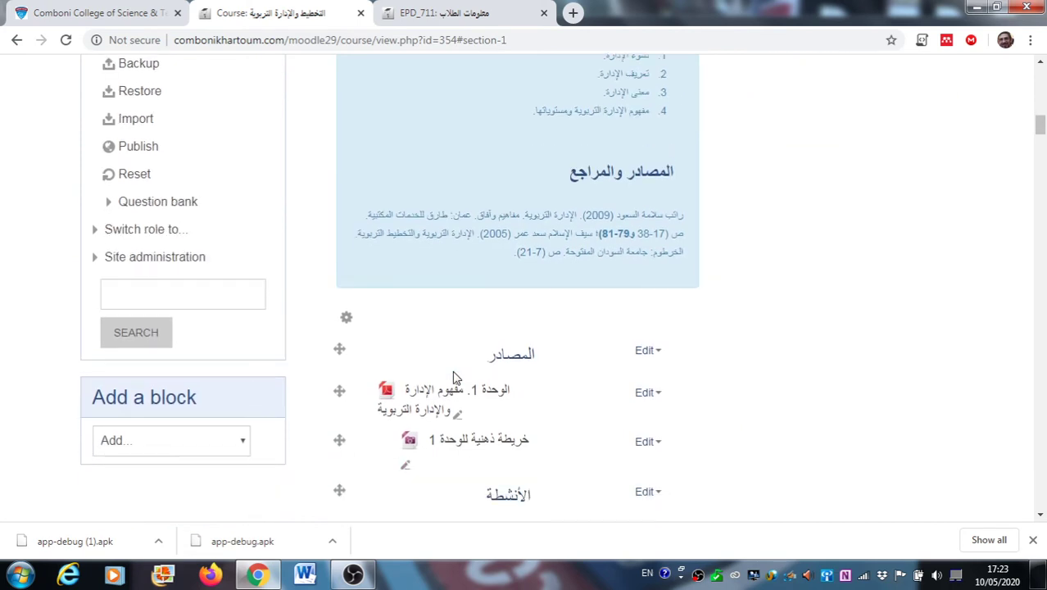
{"action": "scroll", "coordinate": [505, 361], "scroll_direction": "down", "scroll_amount": 1}
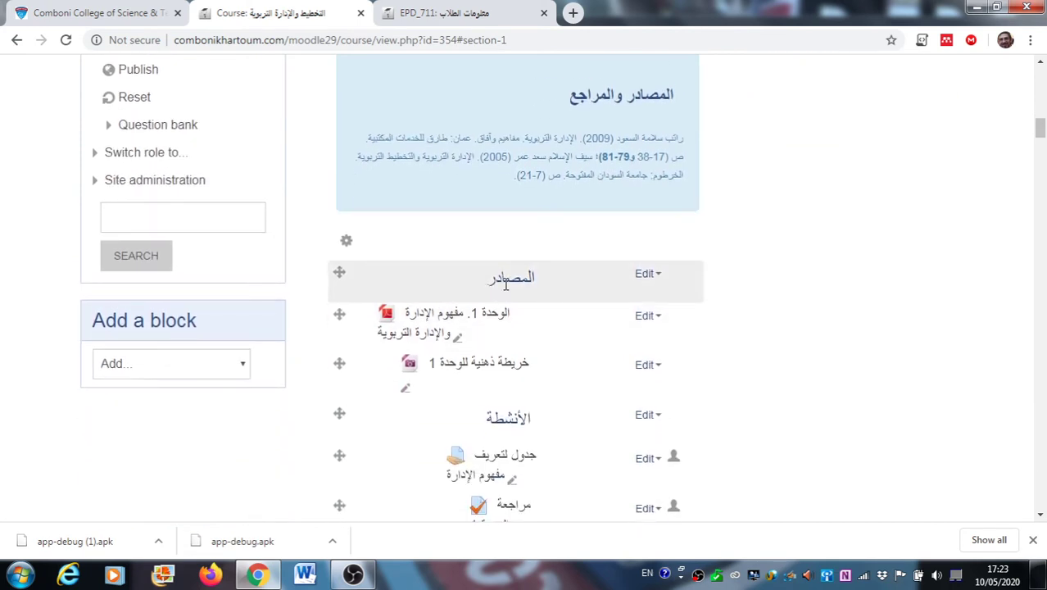
{"action": "scroll", "coordinate": [540, 259], "scroll_direction": "up", "scroll_amount": 4}
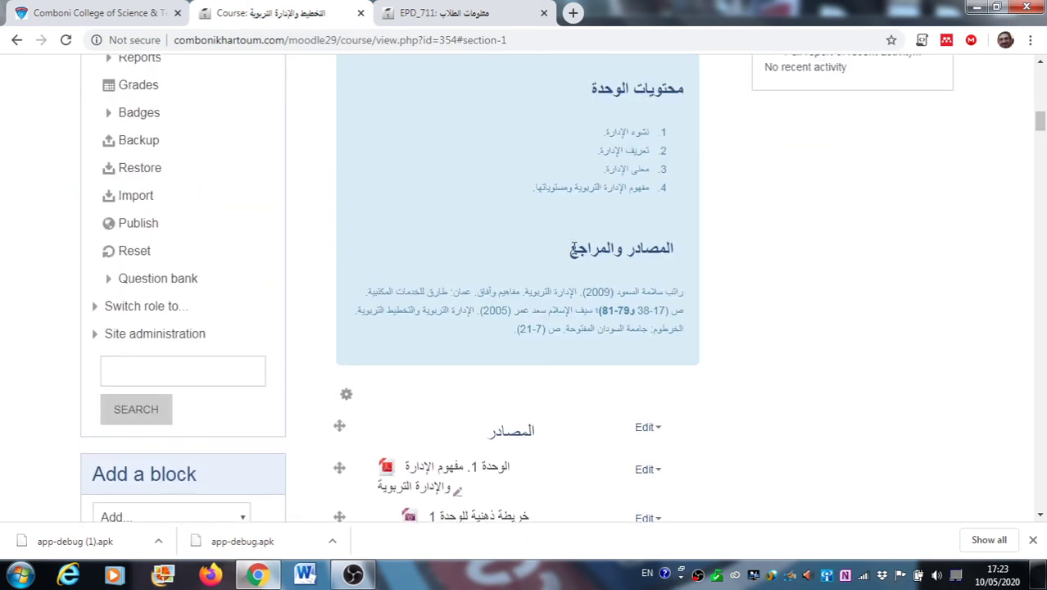
{"action": "scroll", "coordinate": [529, 228], "scroll_direction": "down", "scroll_amount": 5}
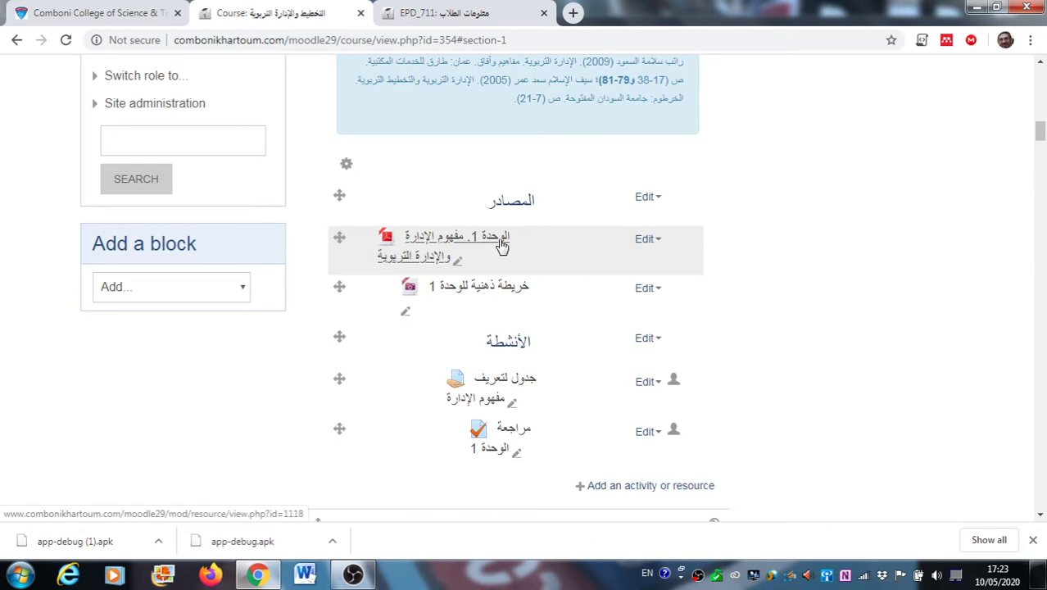
Examine the name, description and attached PDF in the الوحدة 1. مفهوم الإدارة والإدارة التربوية file's settings, leaving without saving.
{"action": "left_click", "coordinate": [648, 239]}
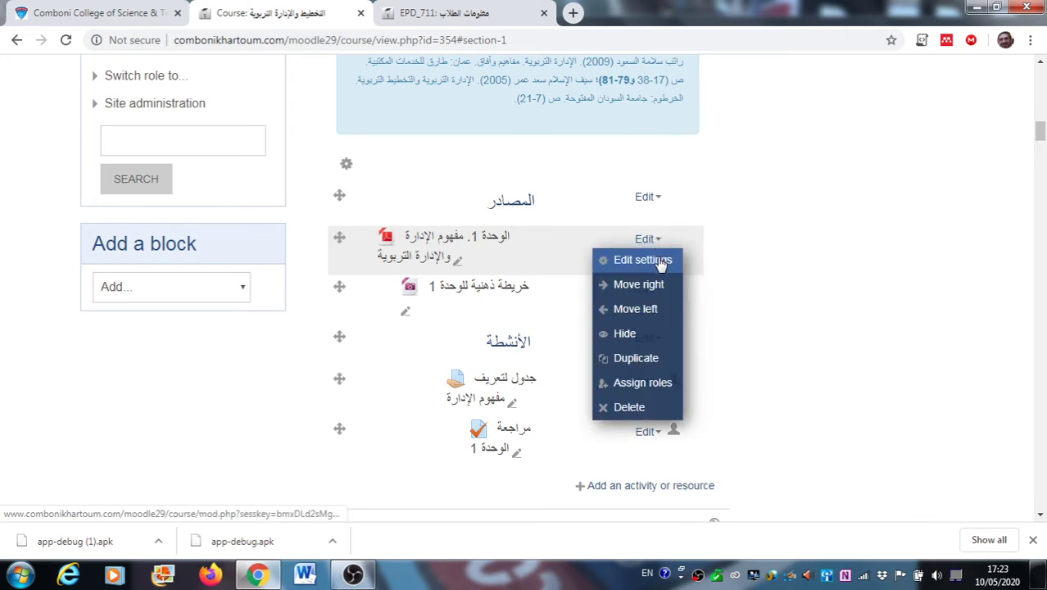
{"action": "left_click", "coordinate": [643, 260]}
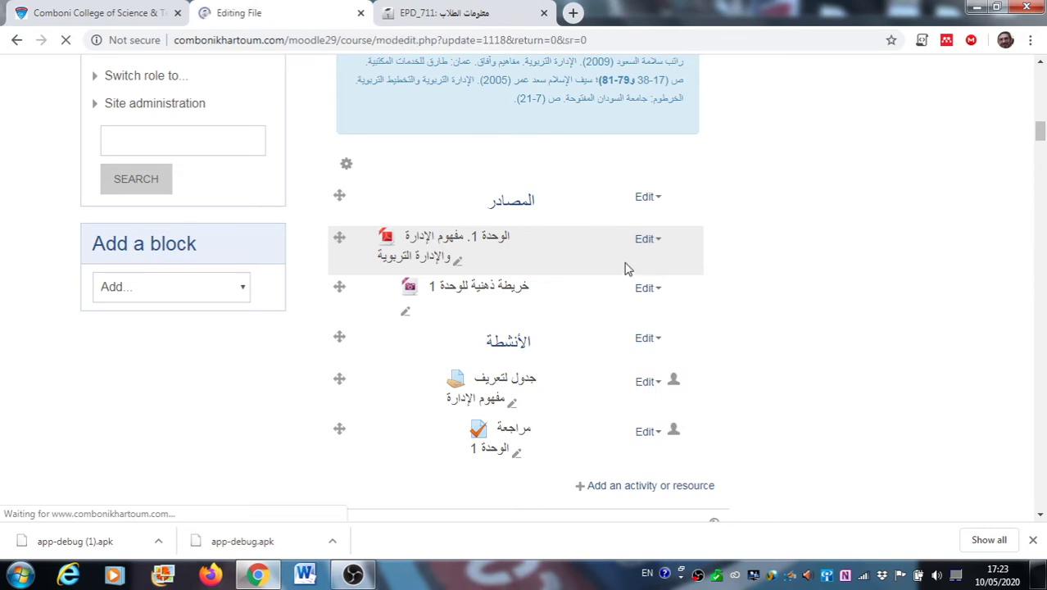
{"action": "scroll", "coordinate": [494, 365], "scroll_direction": "down", "scroll_amount": 2}
{"action": "scroll", "coordinate": [594, 348], "scroll_direction": "down", "scroll_amount": 3}
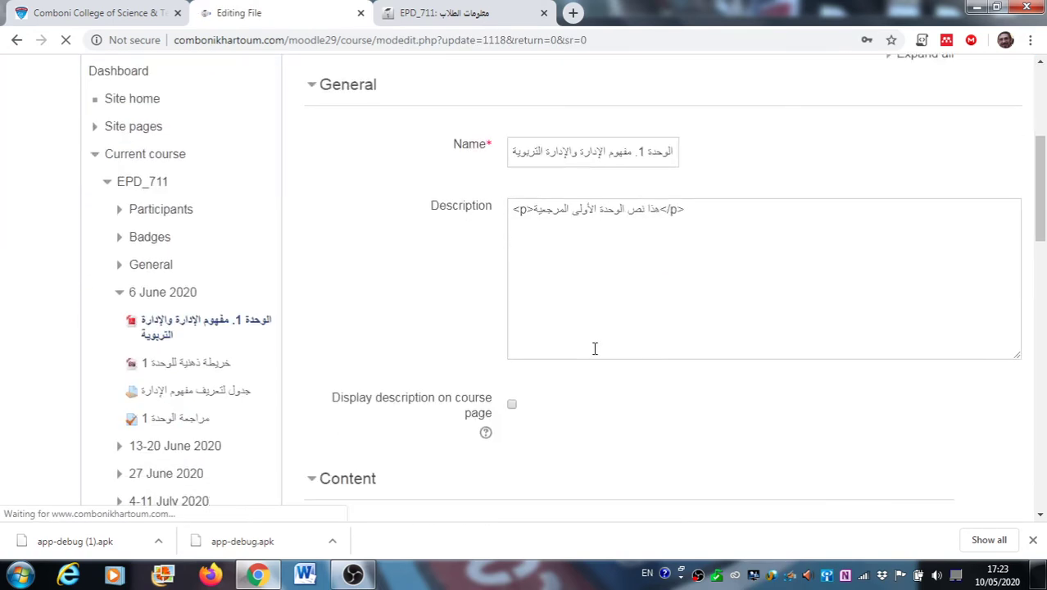
{"action": "scroll", "coordinate": [596, 355], "scroll_direction": "down", "scroll_amount": 3}
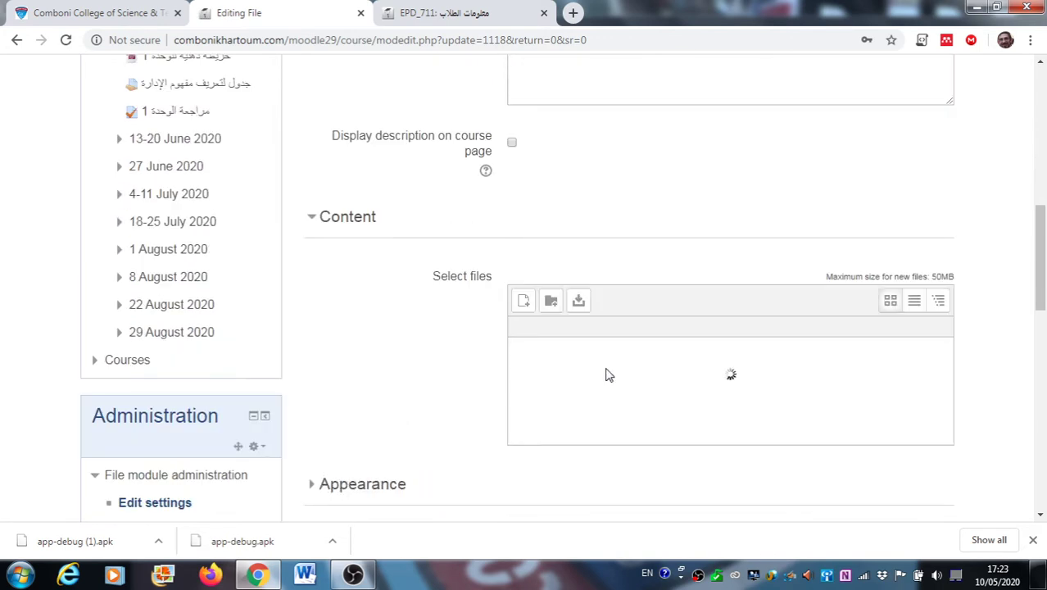
{"action": "scroll", "coordinate": [656, 376], "scroll_direction": "up", "scroll_amount": 1}
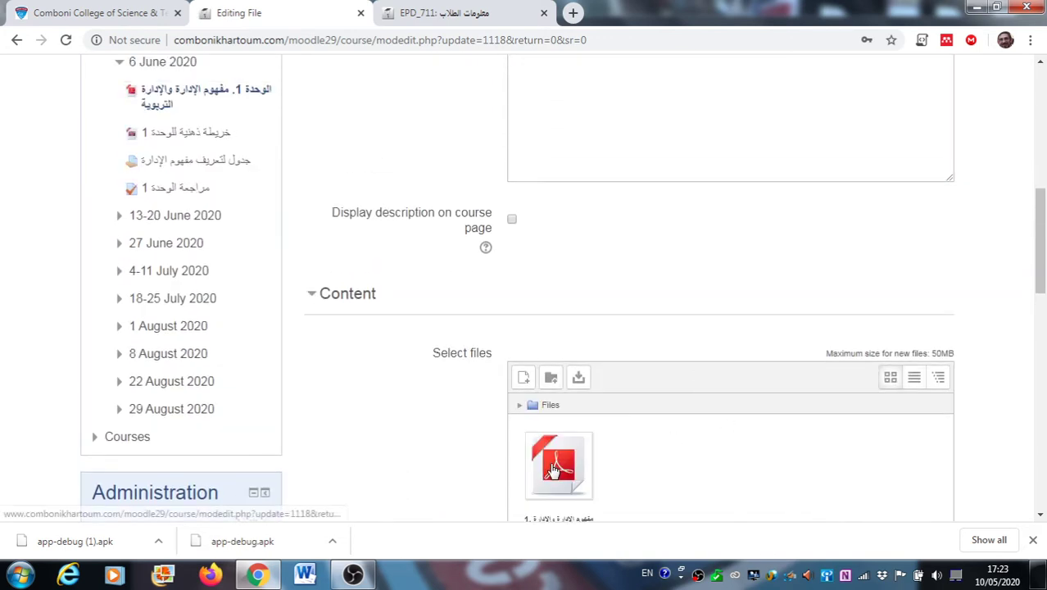
{"action": "scroll", "coordinate": [636, 464], "scroll_direction": "down", "scroll_amount": 3}
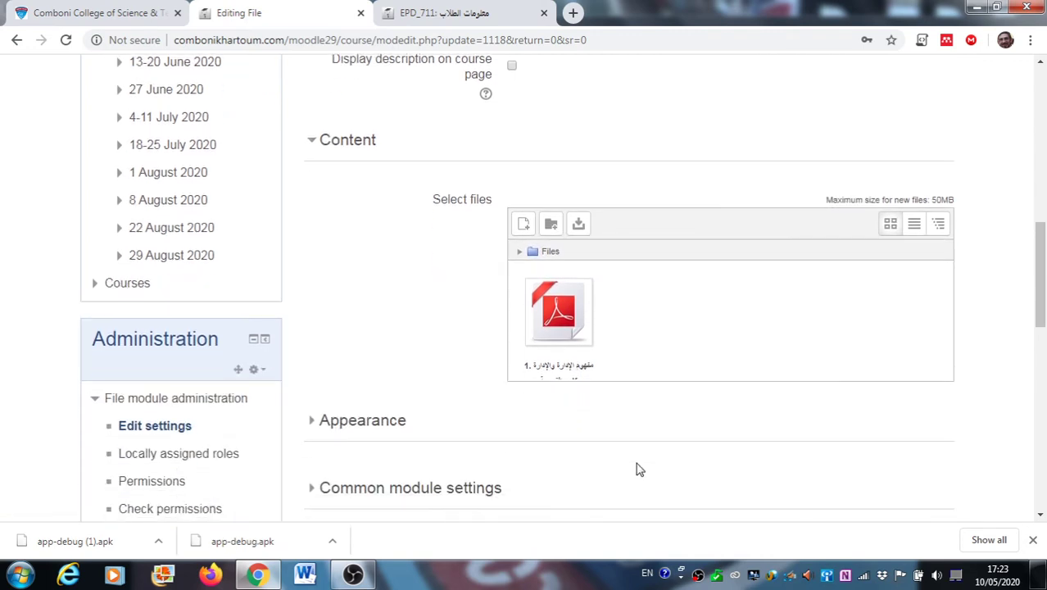
{"action": "scroll", "coordinate": [647, 457], "scroll_direction": "down", "scroll_amount": 1}
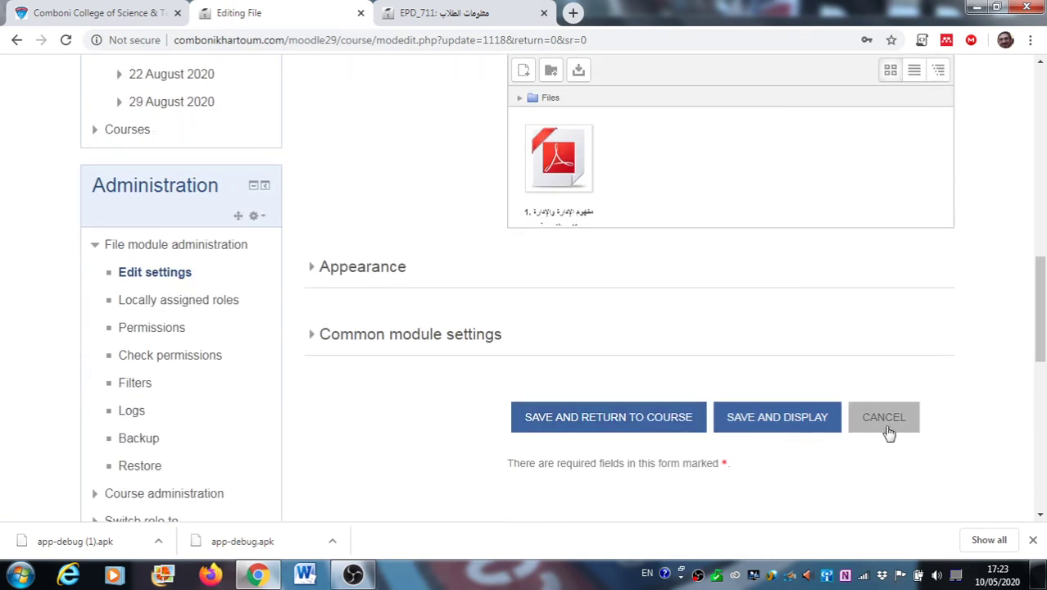
{"action": "left_click", "coordinate": [763, 434]}
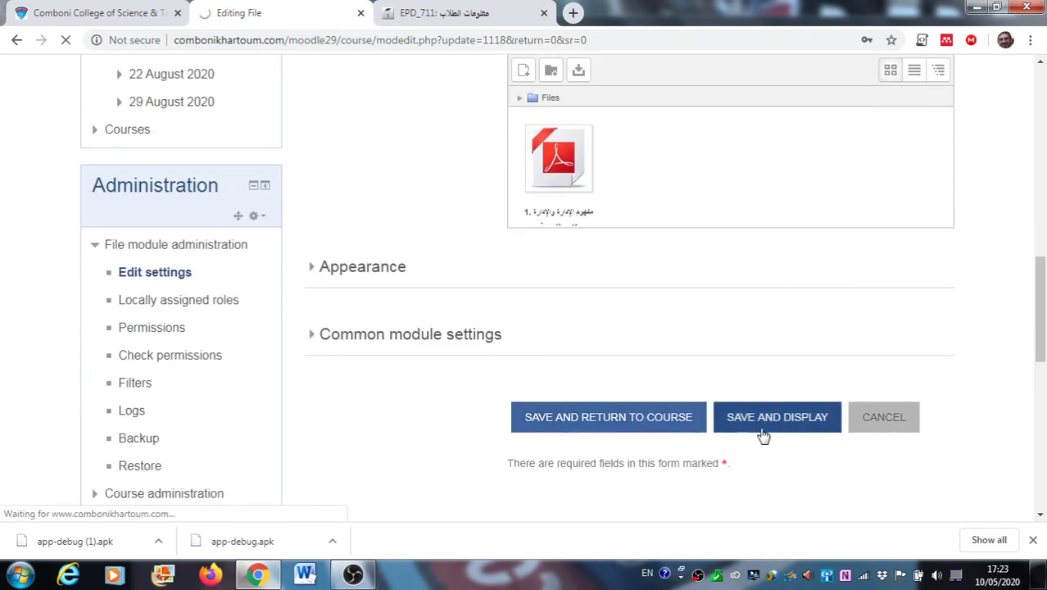
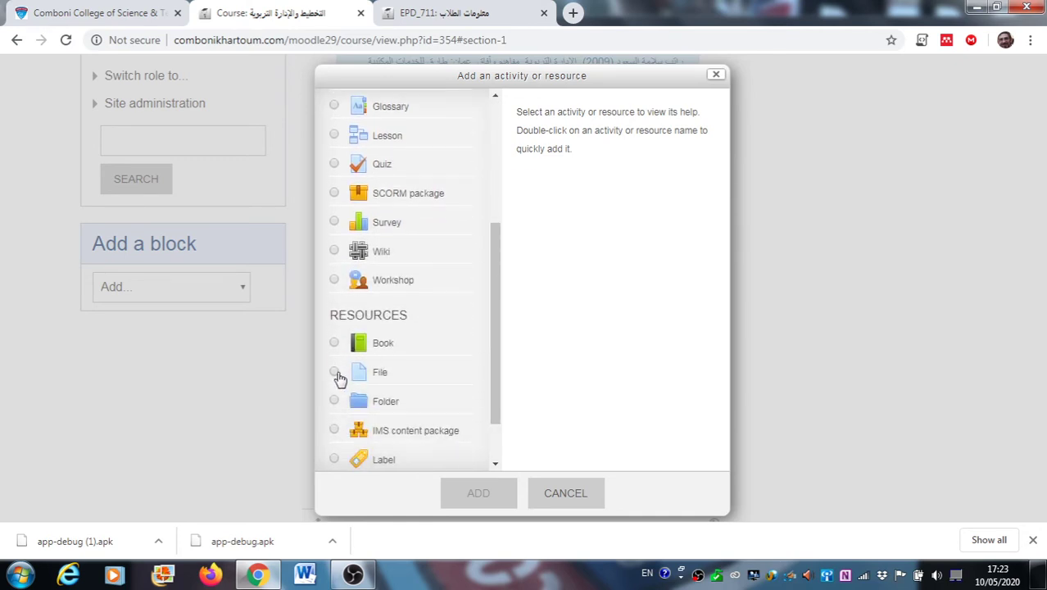
Open a new File resource form for the 6 June 2020 section, examine its name, description and upload fields, and return without saving.
{"action": "left_click", "coordinate": [337, 374]}
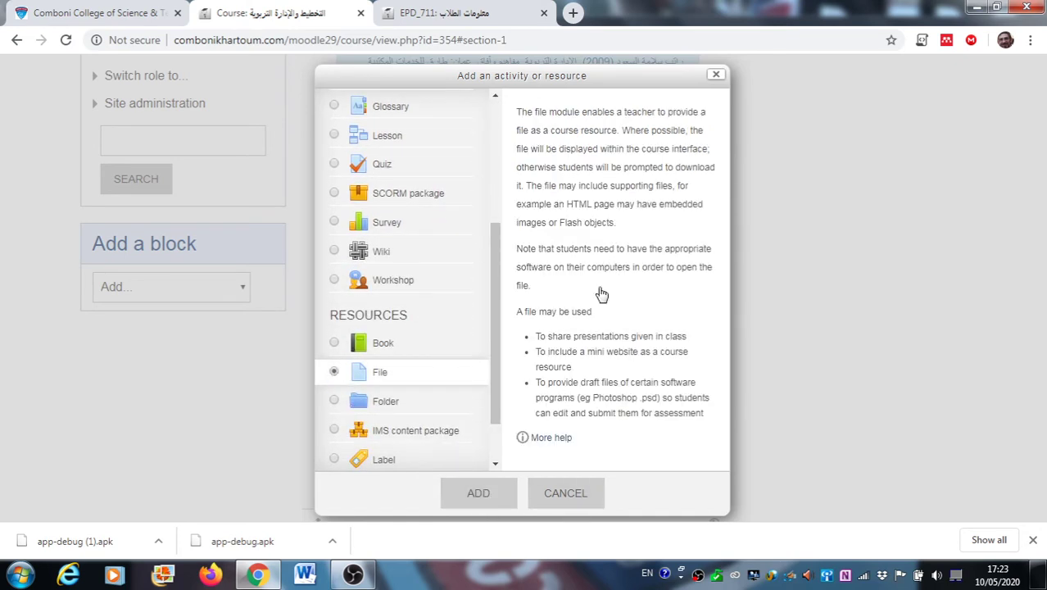
{"action": "left_click", "coordinate": [469, 504]}
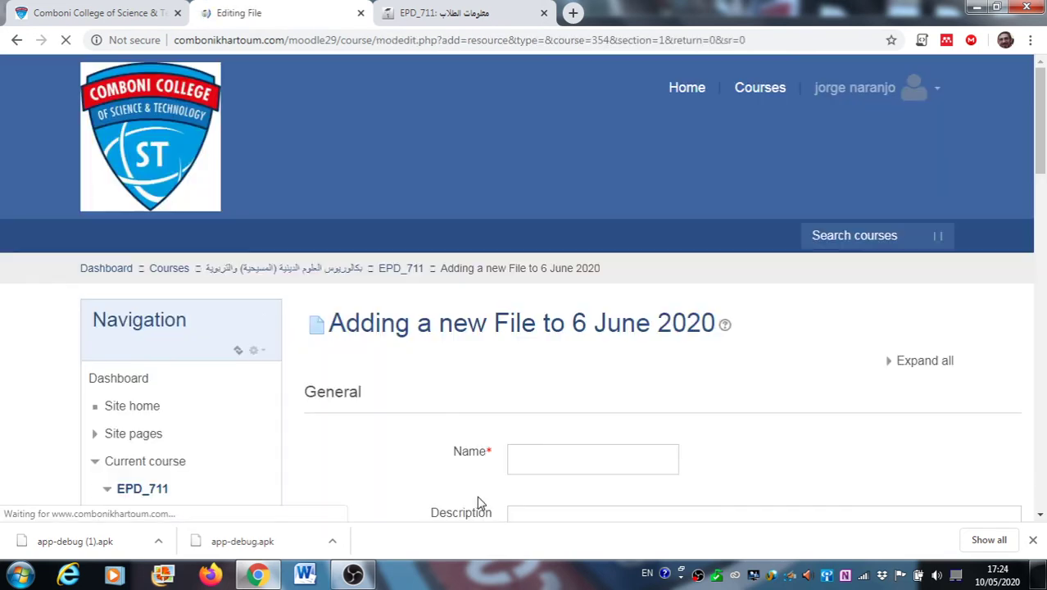
{"action": "scroll", "coordinate": [459, 470], "scroll_direction": "down", "scroll_amount": 1}
{"action": "scroll", "coordinate": [459, 469], "scroll_direction": "down", "scroll_amount": 1}
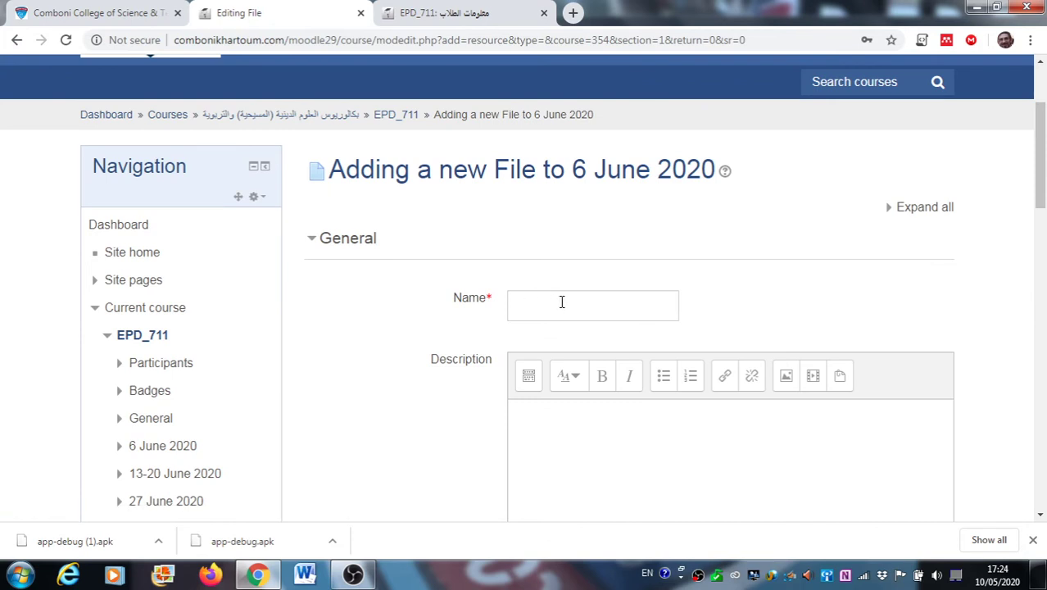
{"action": "scroll", "coordinate": [602, 397], "scroll_direction": "down", "scroll_amount": 2}
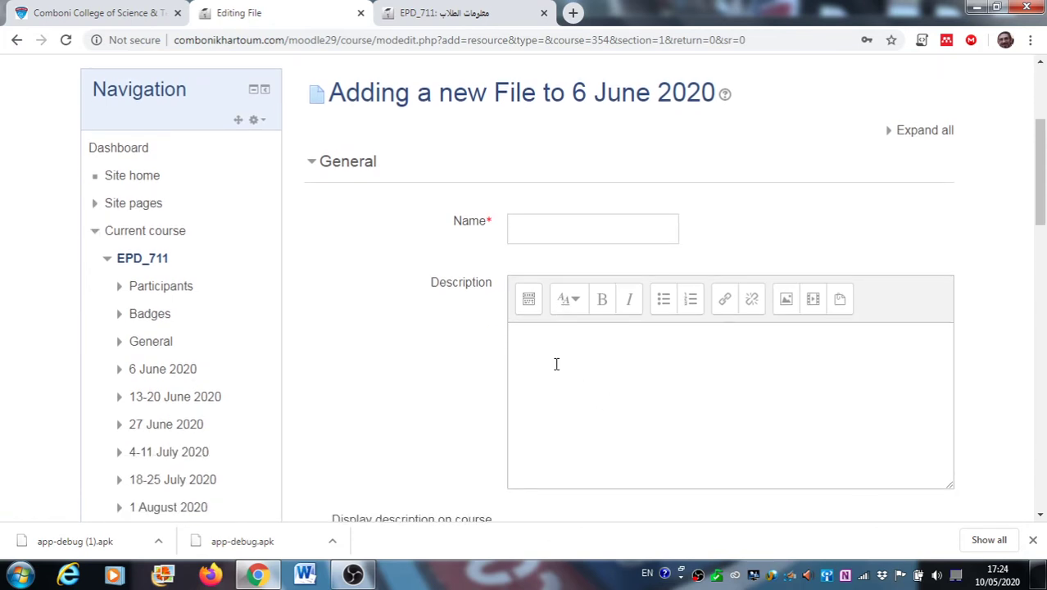
{"action": "scroll", "coordinate": [557, 364], "scroll_direction": "down", "scroll_amount": 4}
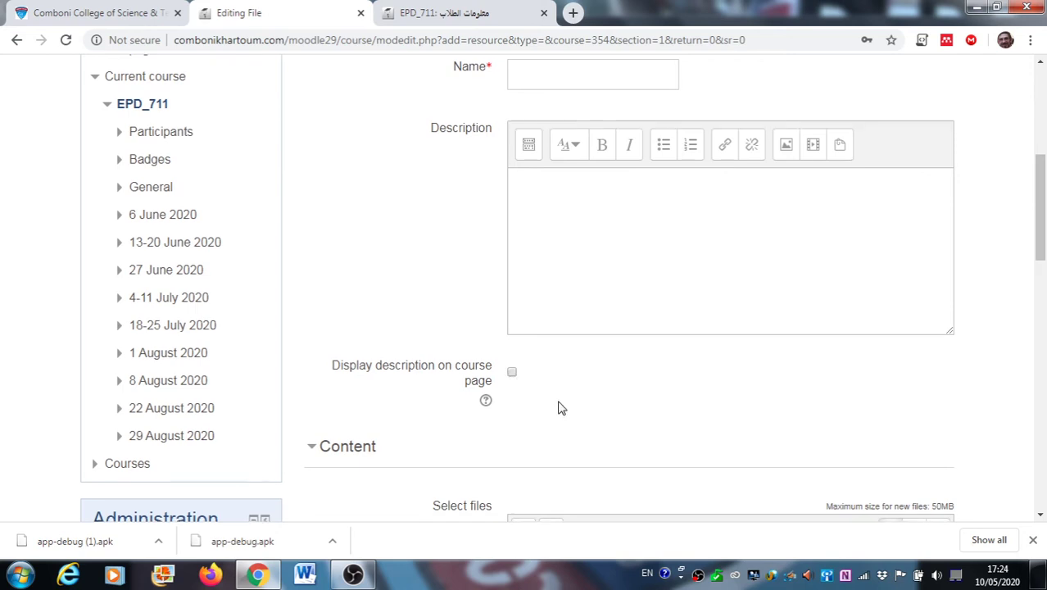
{"action": "scroll", "coordinate": [557, 406], "scroll_direction": "down", "scroll_amount": 3}
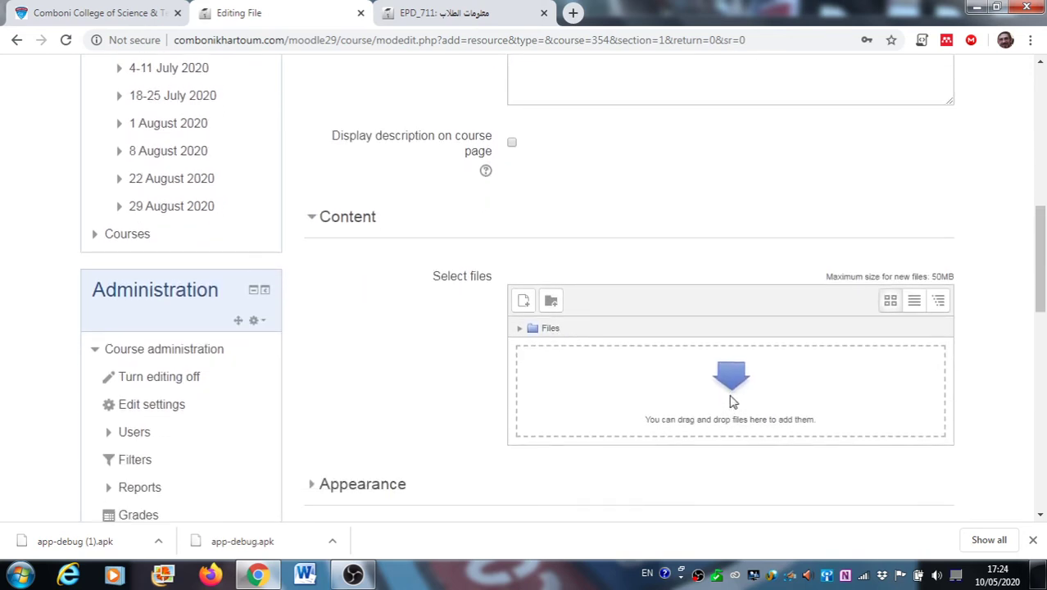
{"action": "scroll", "coordinate": [725, 401], "scroll_direction": "down", "scroll_amount": 1}
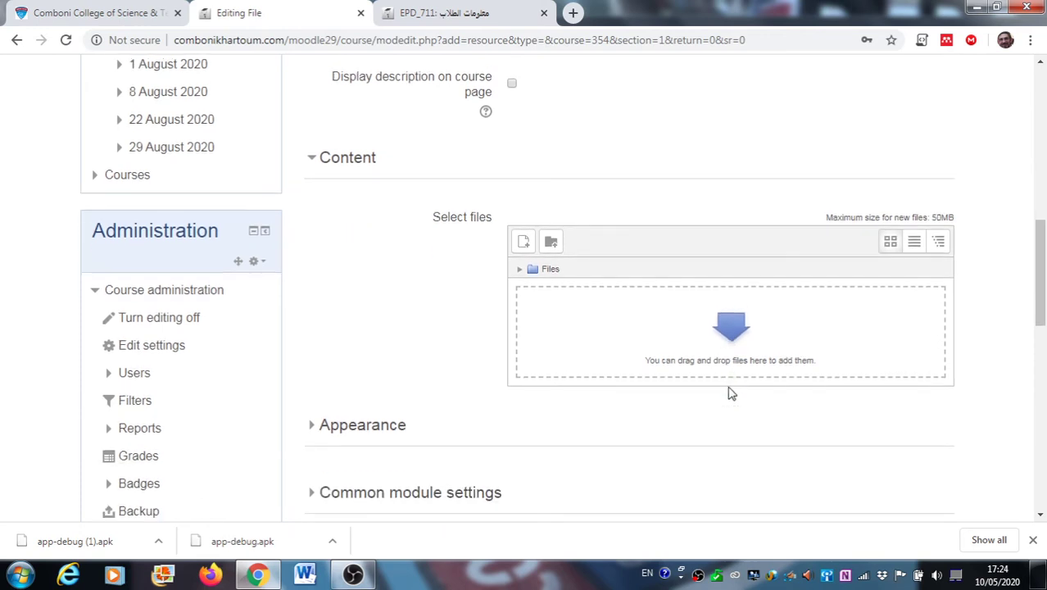
{"action": "scroll", "coordinate": [743, 319], "scroll_direction": "down", "scroll_amount": 2}
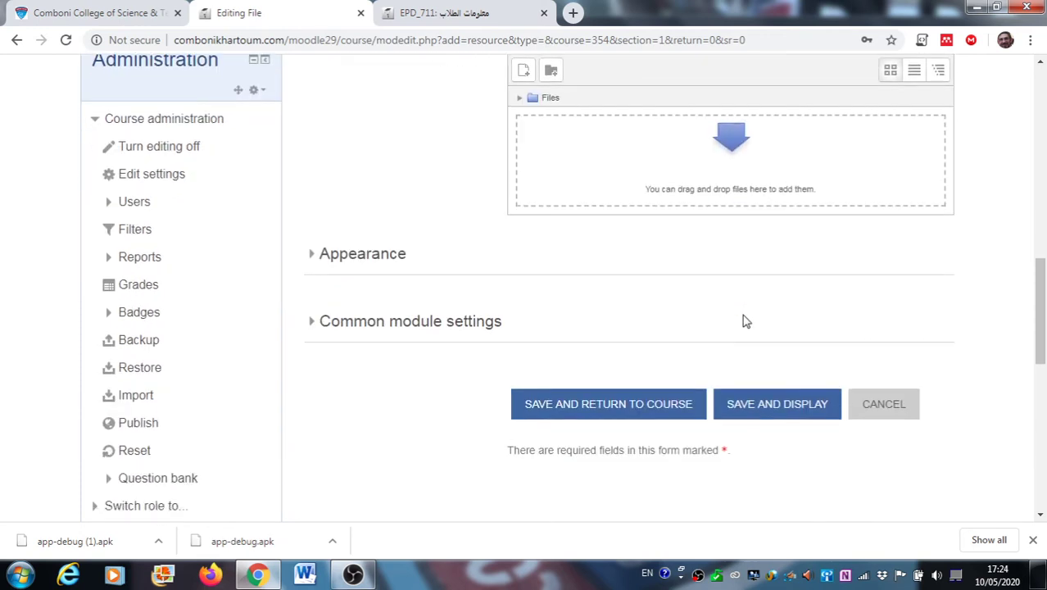
{"action": "left_click", "coordinate": [895, 414]}
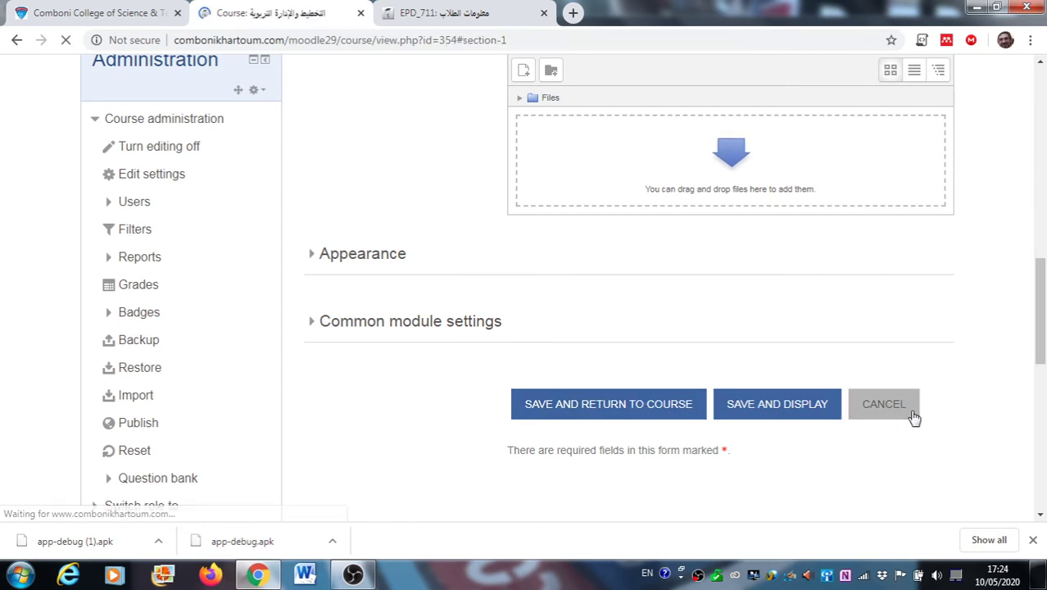
{"action": "scroll", "coordinate": [743, 458], "scroll_direction": "down", "scroll_amount": 15}
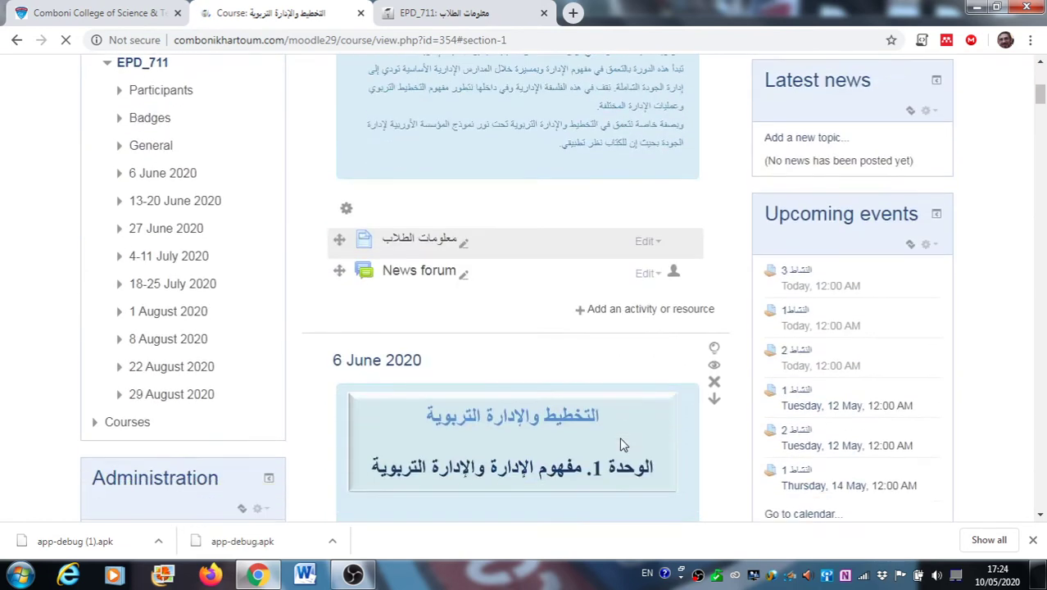
Move the مراجعة الوحدة 1 quiz above the جدول لتعريف مفهوم الإدارة assignment in the 6 June 2020 section's الأنشطة list.
{"action": "scroll", "coordinate": [618, 438], "scroll_direction": "down", "scroll_amount": 3}
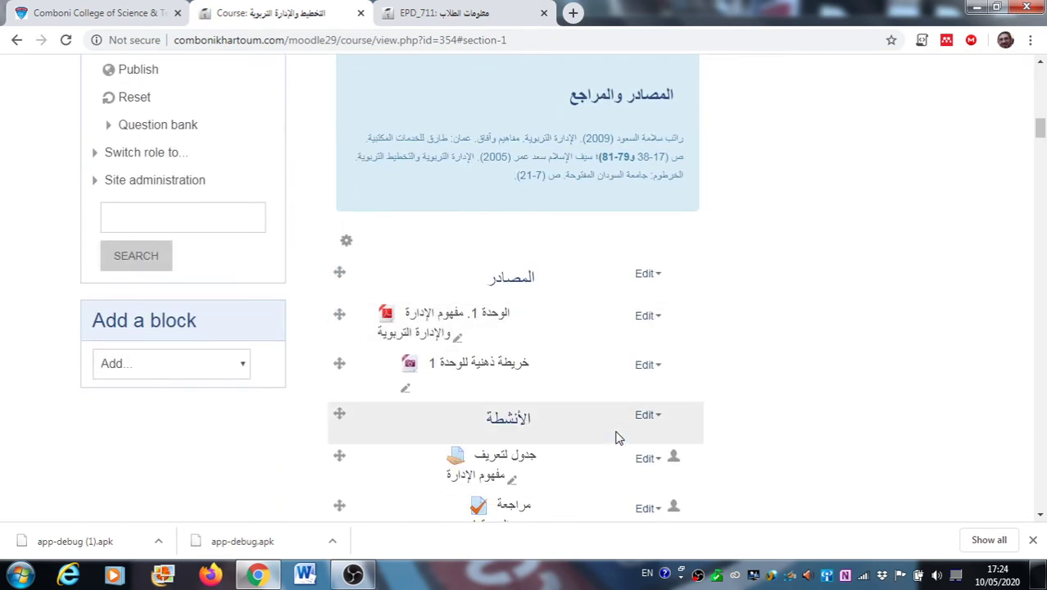
{"action": "scroll", "coordinate": [487, 469], "scroll_direction": "down", "scroll_amount": 2}
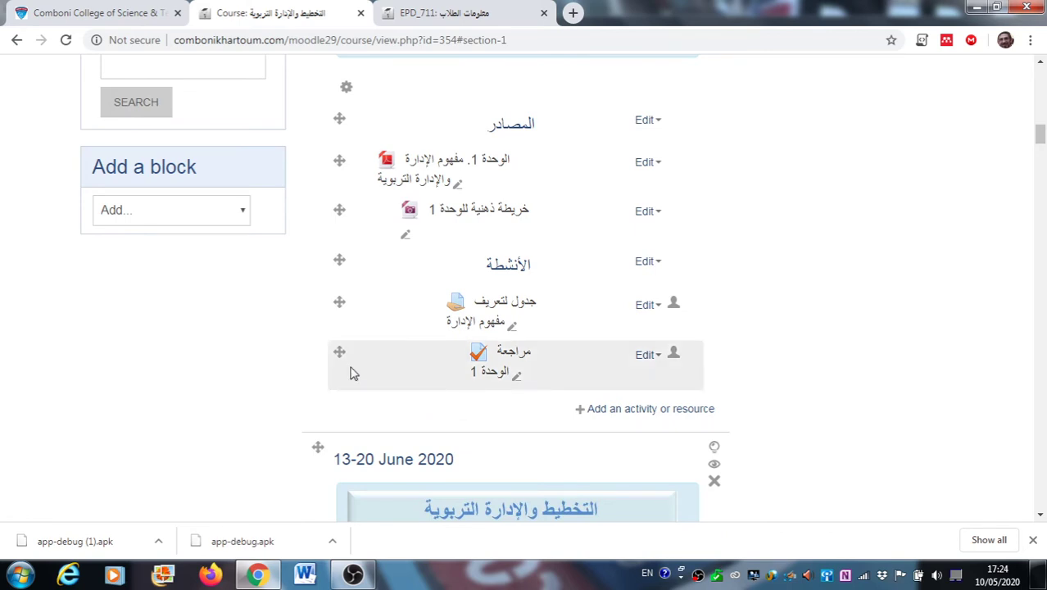
{"action": "left_click_drag", "start_coordinate": [337, 354], "coordinate": [355, 313]}
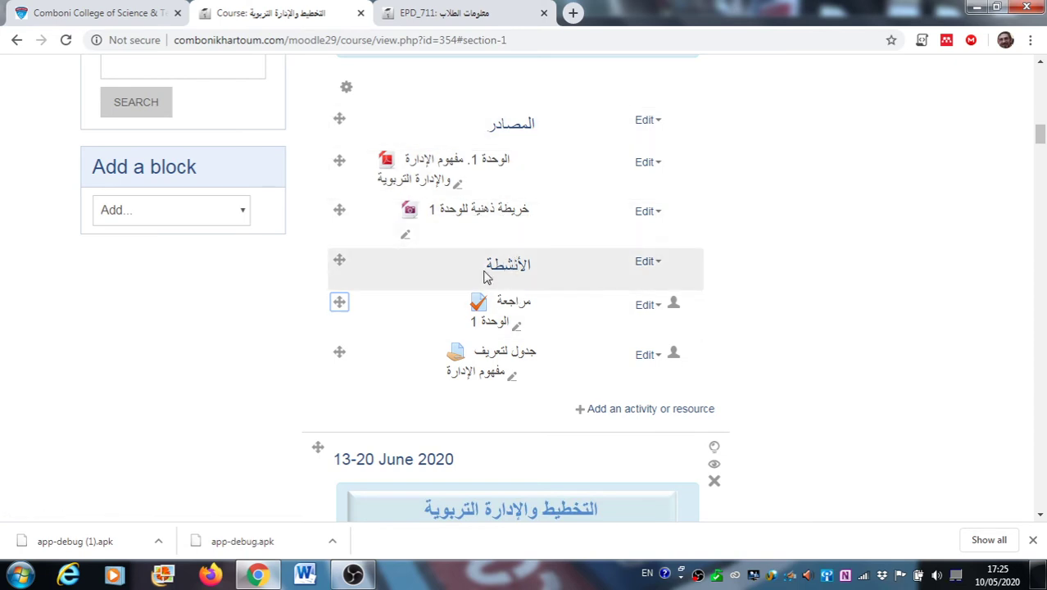
Start adding a new Label resource to the 6 June 2020 section.
{"action": "left_click", "coordinate": [607, 410]}
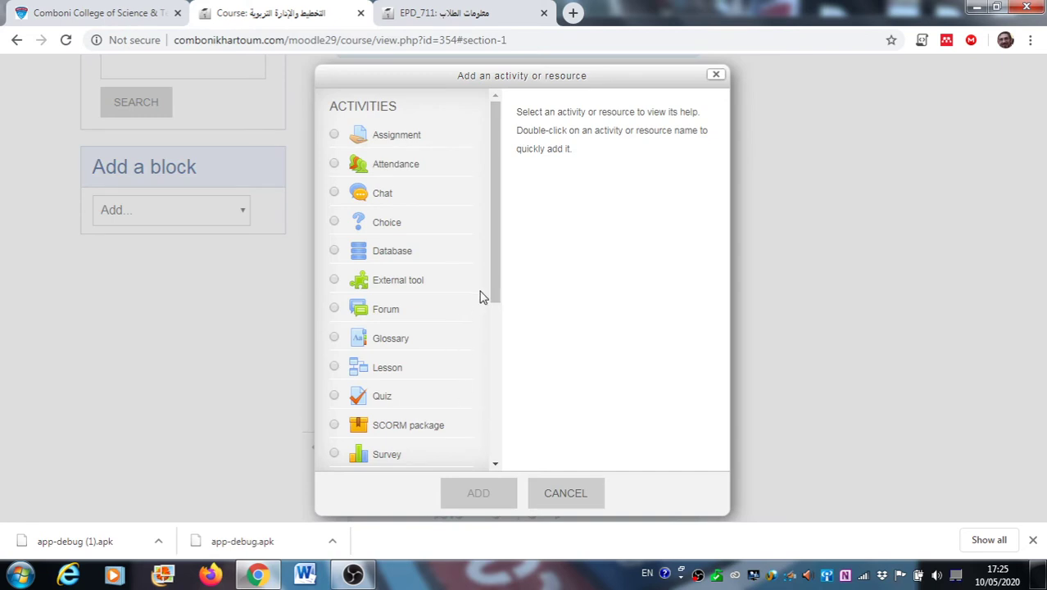
{"action": "left_click_drag", "start_coordinate": [495, 274], "coordinate": [490, 412]}
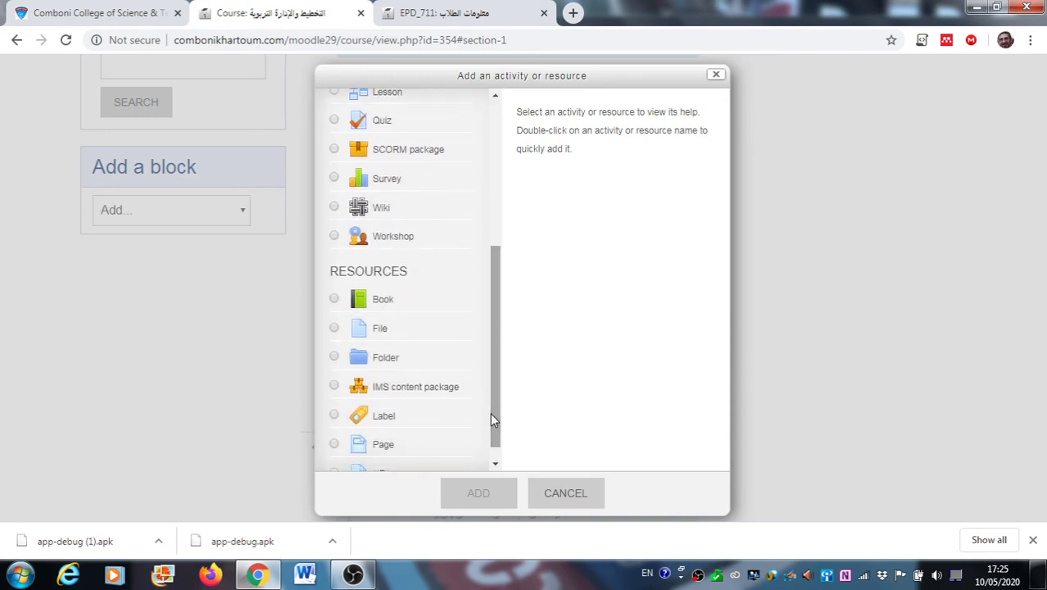
{"action": "left_click", "coordinate": [335, 417]}
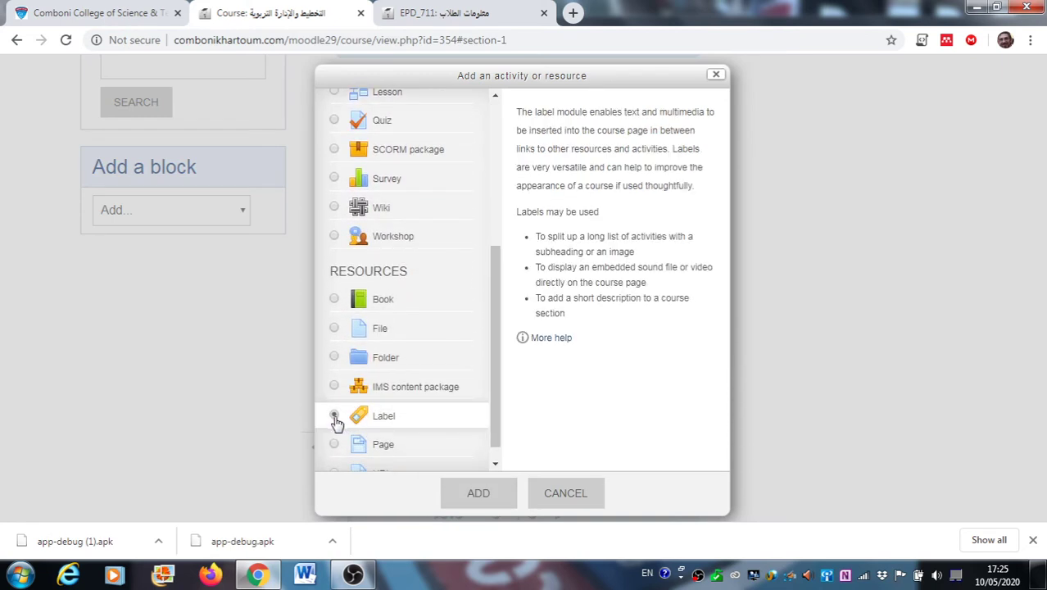
{"action": "left_click", "coordinate": [487, 500]}
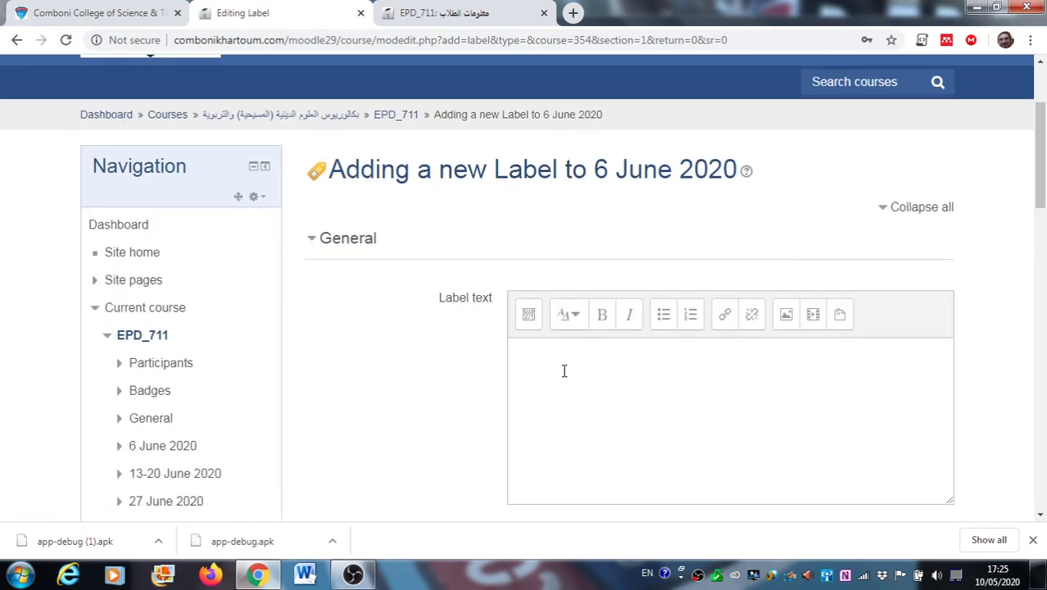
Enter المصادر as the label text with a line of underscores beneath it, using the Arabic input language.
{"action": "left_click", "coordinate": [568, 376]}
{"action": "scroll", "coordinate": [568, 377], "scroll_direction": "down", "scroll_amount": 2}
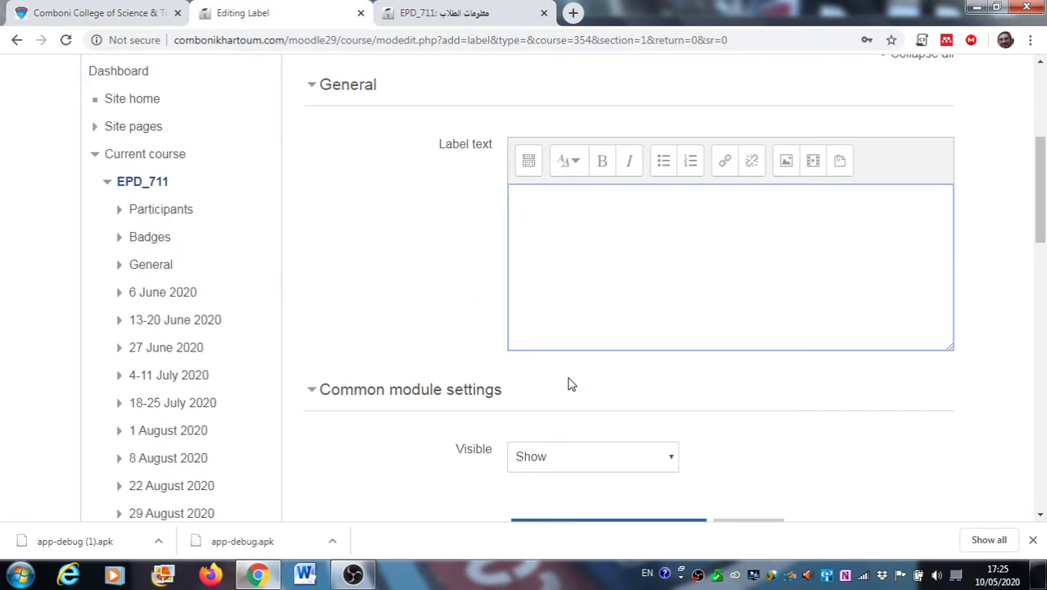
{"action": "left_click", "coordinate": [647, 573]}
{"action": "left_click", "coordinate": [705, 444]}
{"action": "type", "text": "المص"}
{"action": "type", "text": "ادر"}
{"action": "type", "text": "_________________________________"}
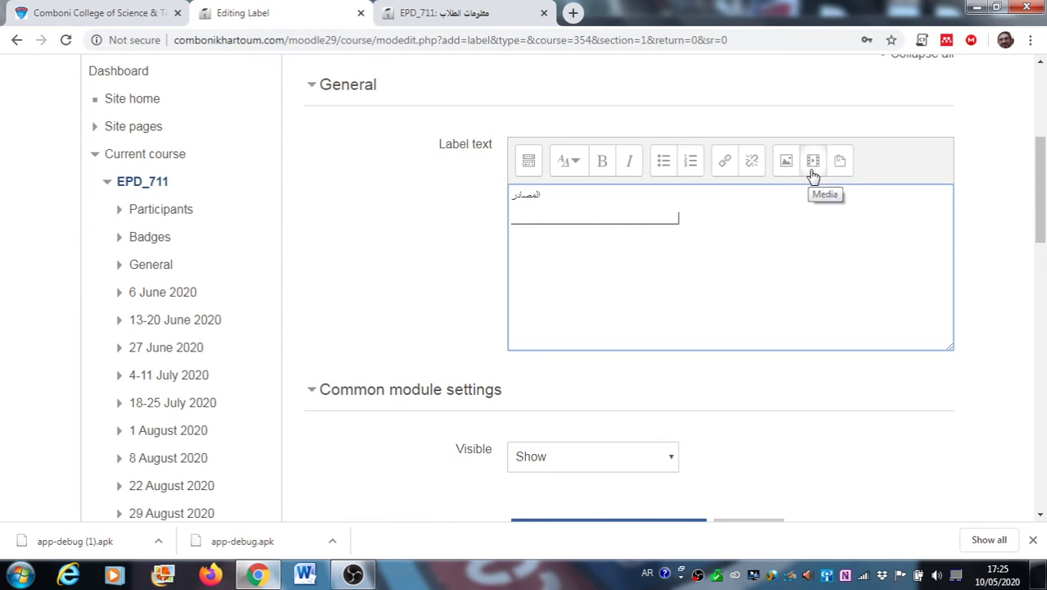
Review the label's visibility setting, show the editor's additional formatting options, and save the label to the course.
{"action": "scroll", "coordinate": [606, 294], "scroll_direction": "down", "scroll_amount": 1}
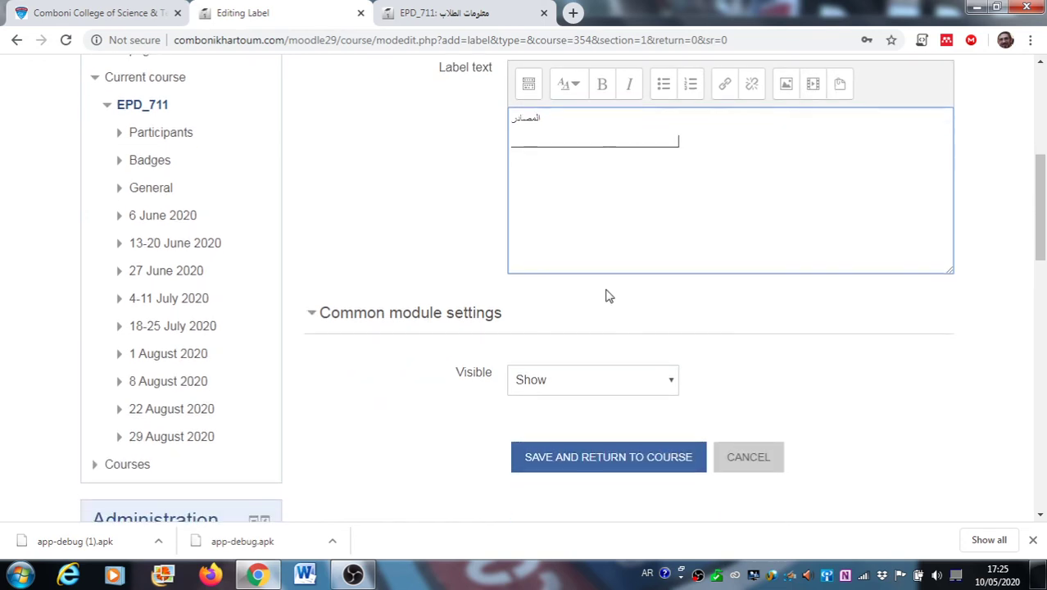
{"action": "scroll", "coordinate": [607, 292], "scroll_direction": "down", "scroll_amount": 1}
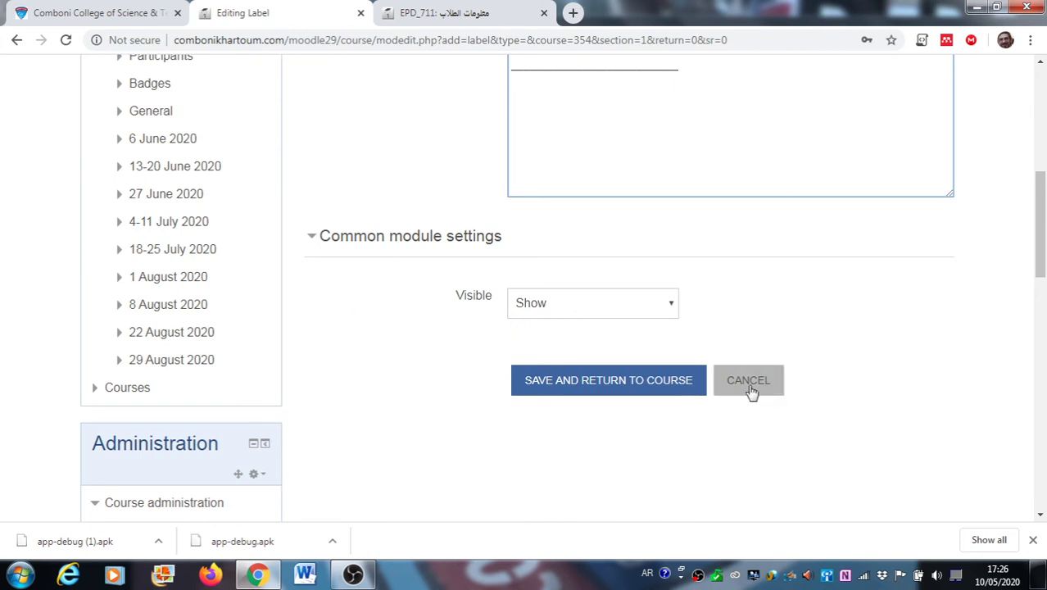
{"action": "scroll", "coordinate": [753, 391], "scroll_direction": "up", "scroll_amount": 2}
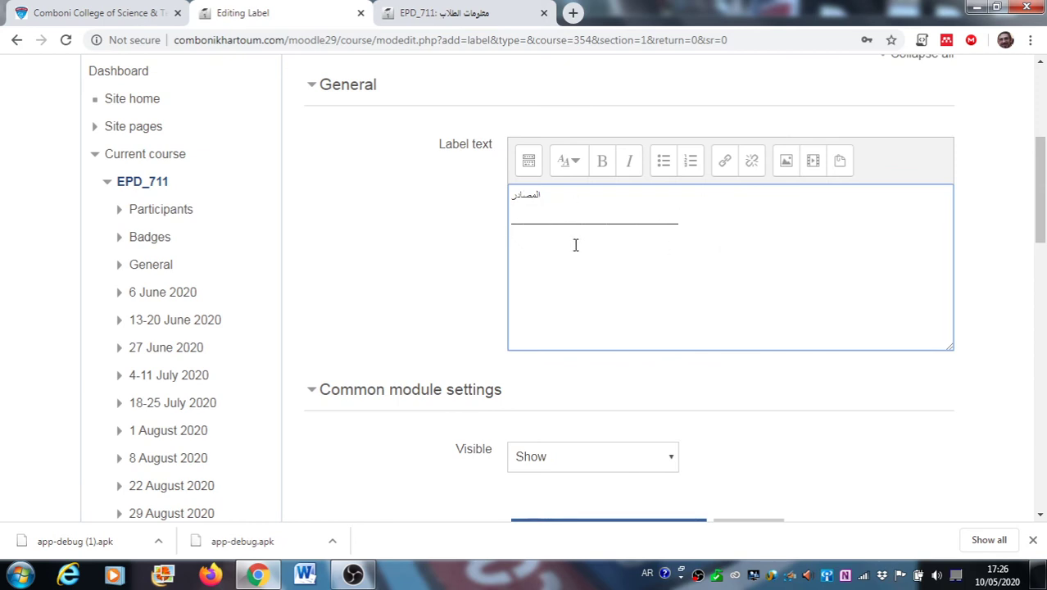
{"action": "scroll", "coordinate": [655, 219], "scroll_direction": "down", "scroll_amount": 1}
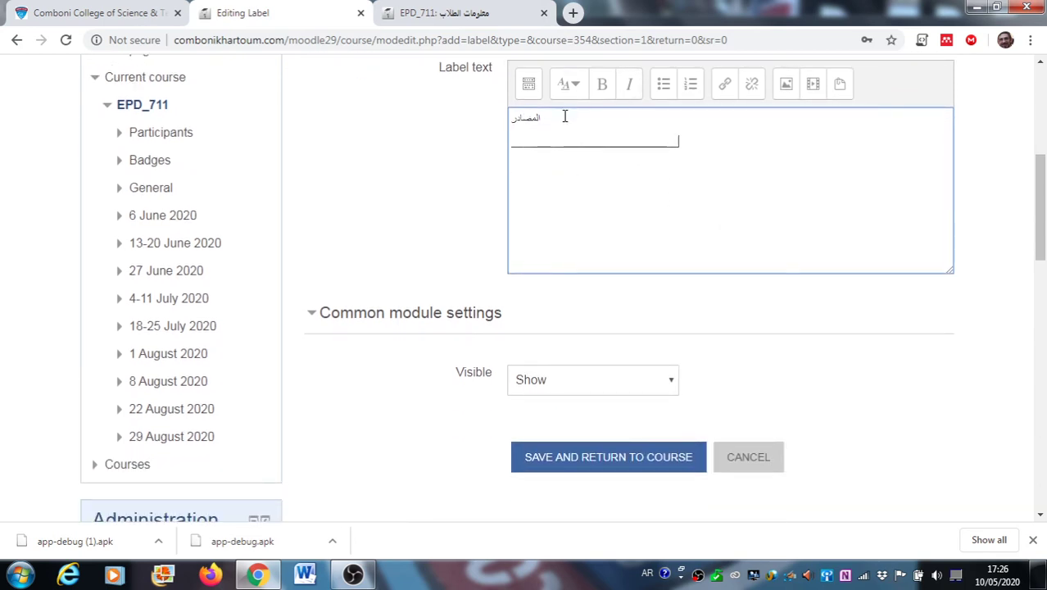
{"action": "left_click", "coordinate": [530, 89]}
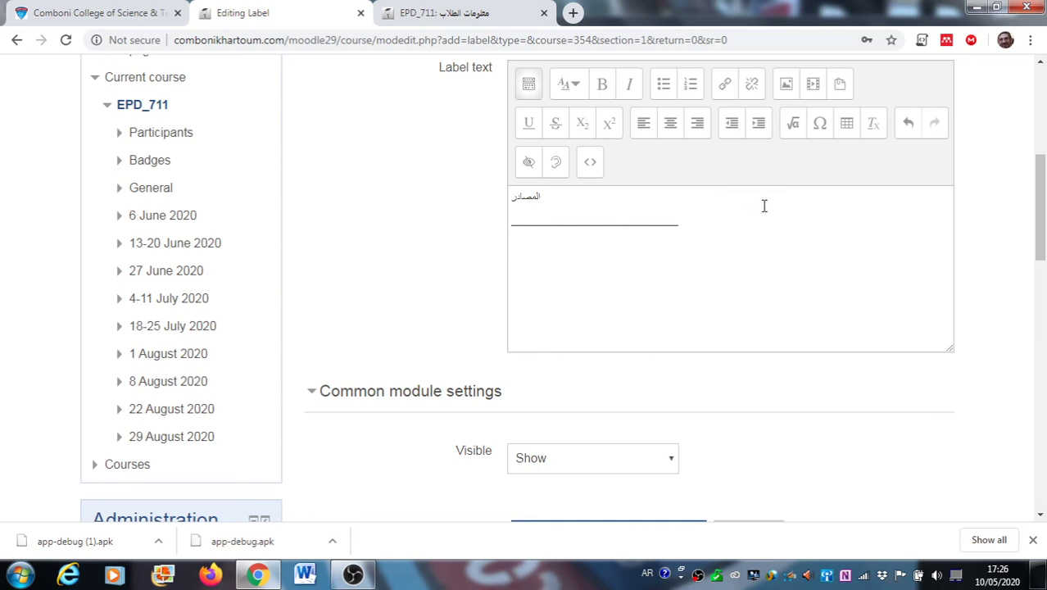
{"action": "scroll", "coordinate": [791, 258], "scroll_direction": "down", "scroll_amount": 2}
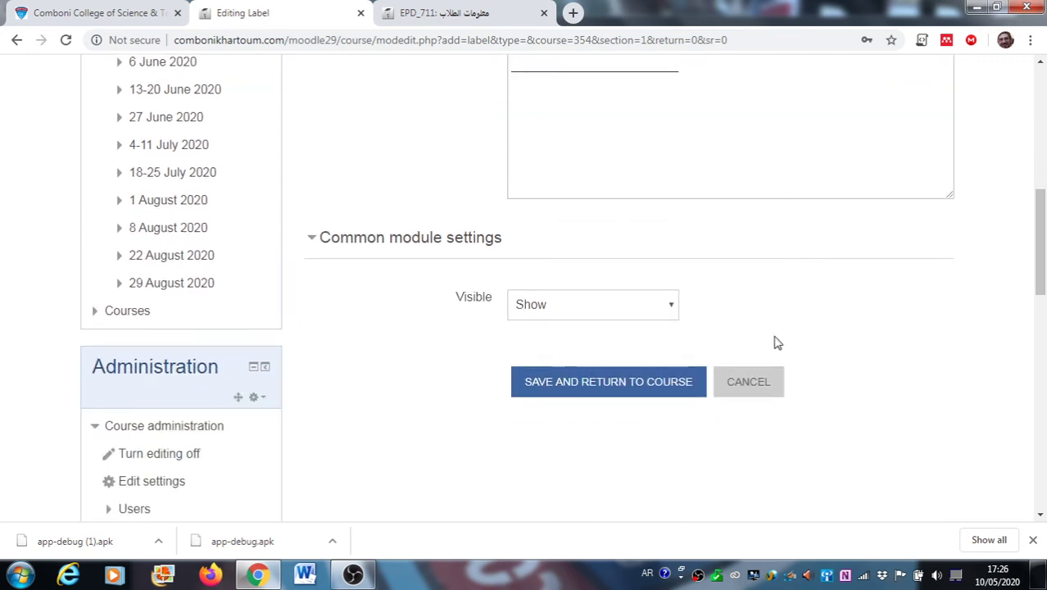
{"action": "left_click", "coordinate": [633, 395]}
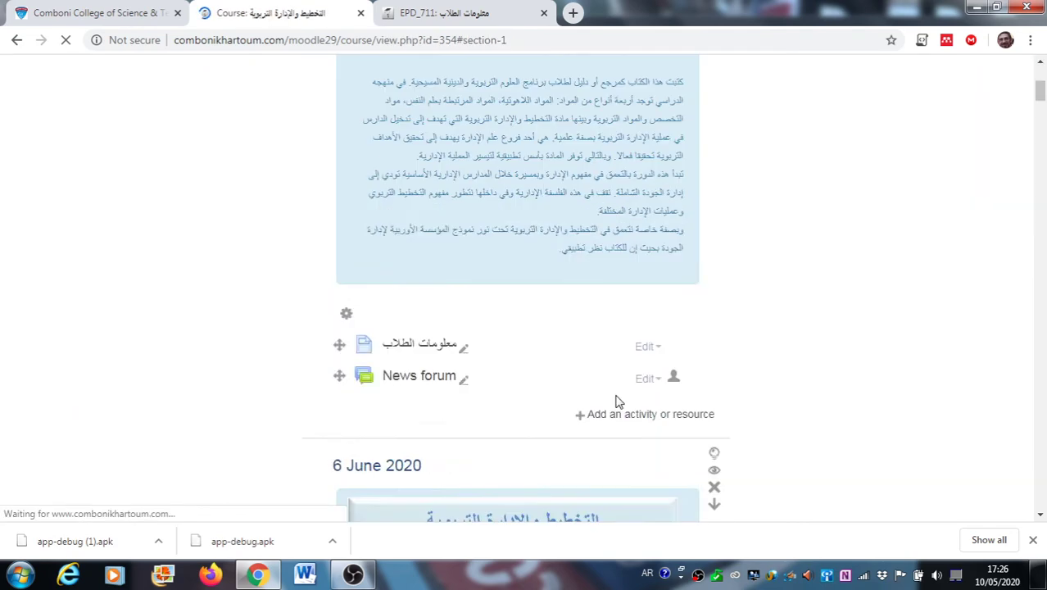
Review the edit options for the new المصادر label at the end of the 6 June 2020 section and delete that label.
{"action": "scroll", "coordinate": [618, 402], "scroll_direction": "down", "scroll_amount": 12}
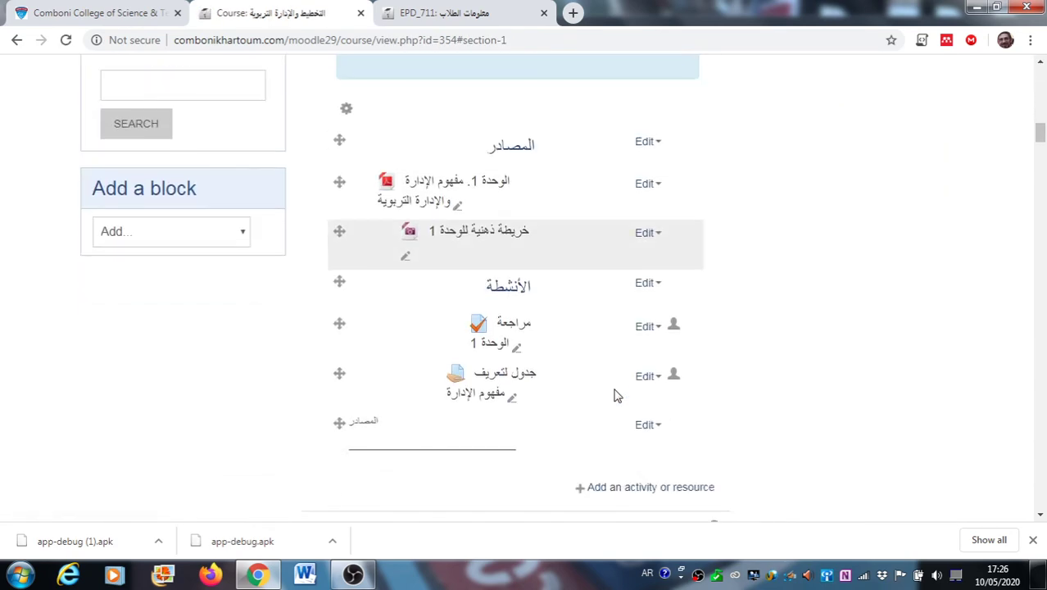
{"action": "scroll", "coordinate": [617, 396], "scroll_direction": "down", "scroll_amount": 1}
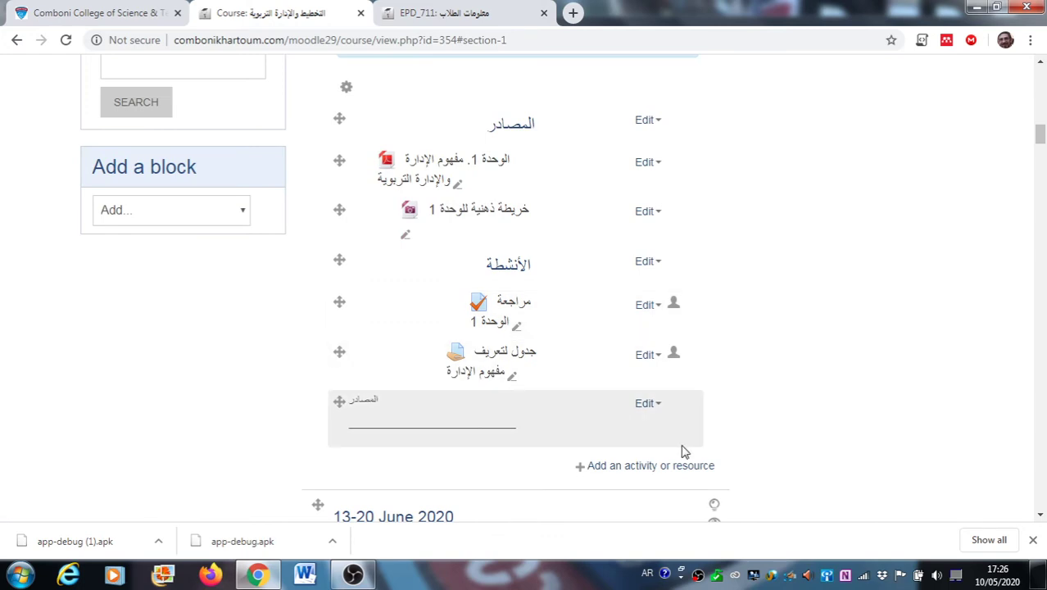
{"action": "left_click", "coordinate": [660, 409]}
{"action": "scroll", "coordinate": [664, 425], "scroll_direction": "down", "scroll_amount": 1}
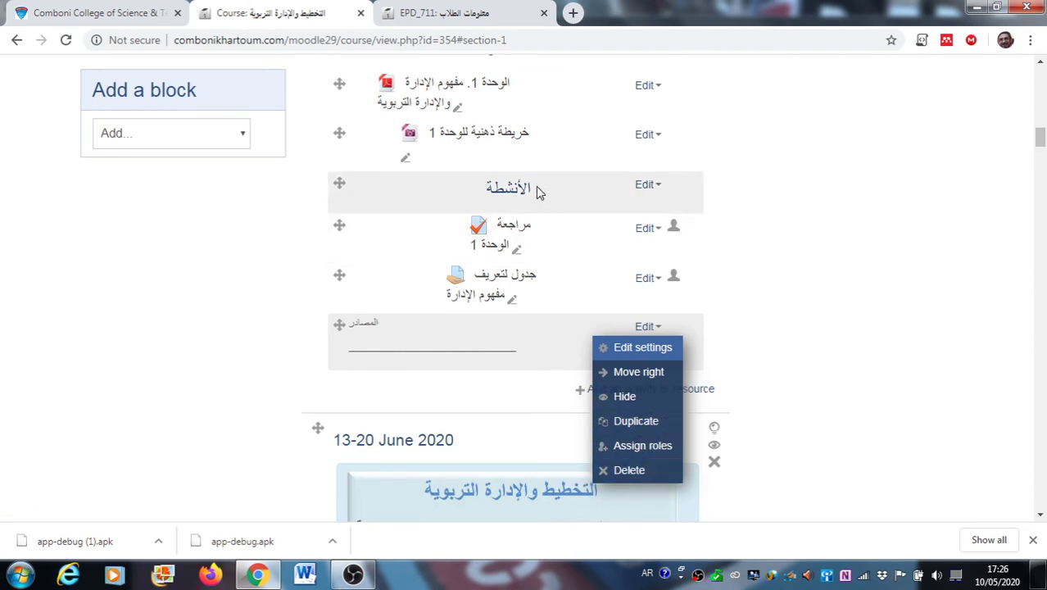
{"action": "scroll", "coordinate": [537, 206], "scroll_direction": "up", "scroll_amount": 1}
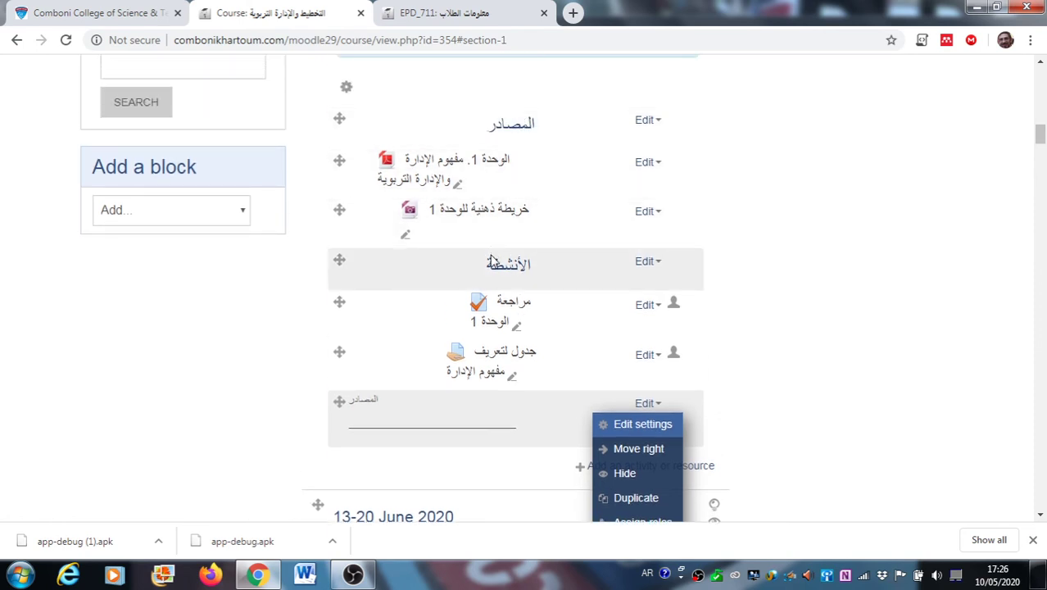
{"action": "scroll", "coordinate": [633, 387], "scroll_direction": "down", "scroll_amount": 1}
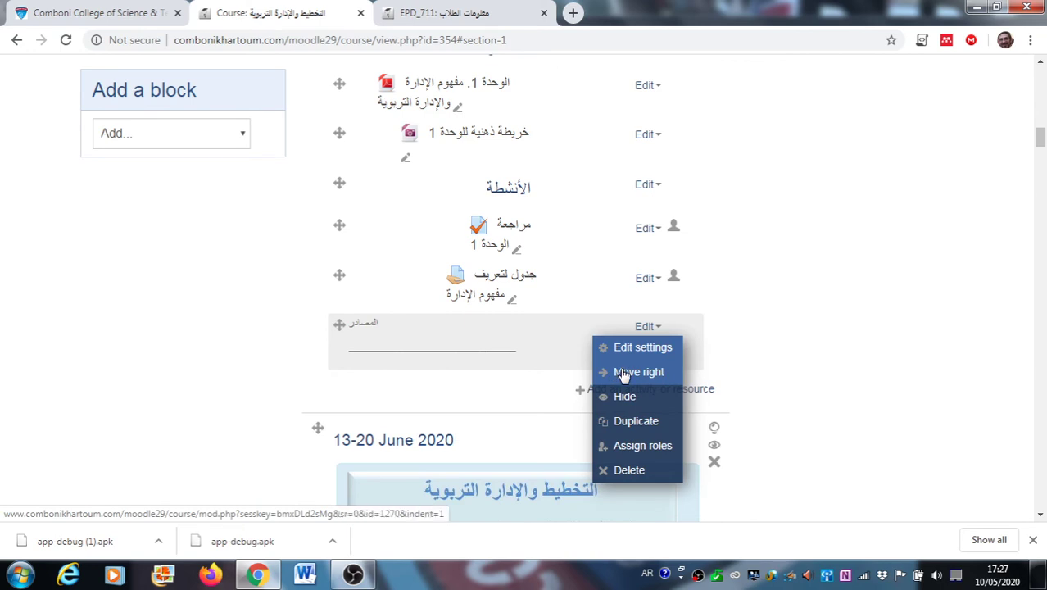
{"action": "left_click", "coordinate": [631, 470]}
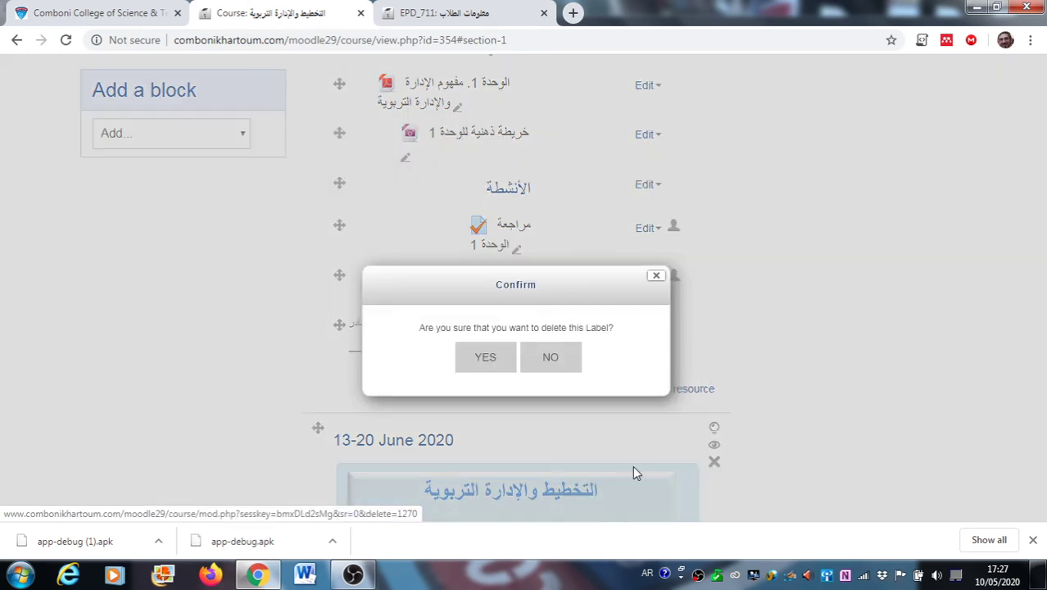
{"action": "left_click", "coordinate": [496, 364]}
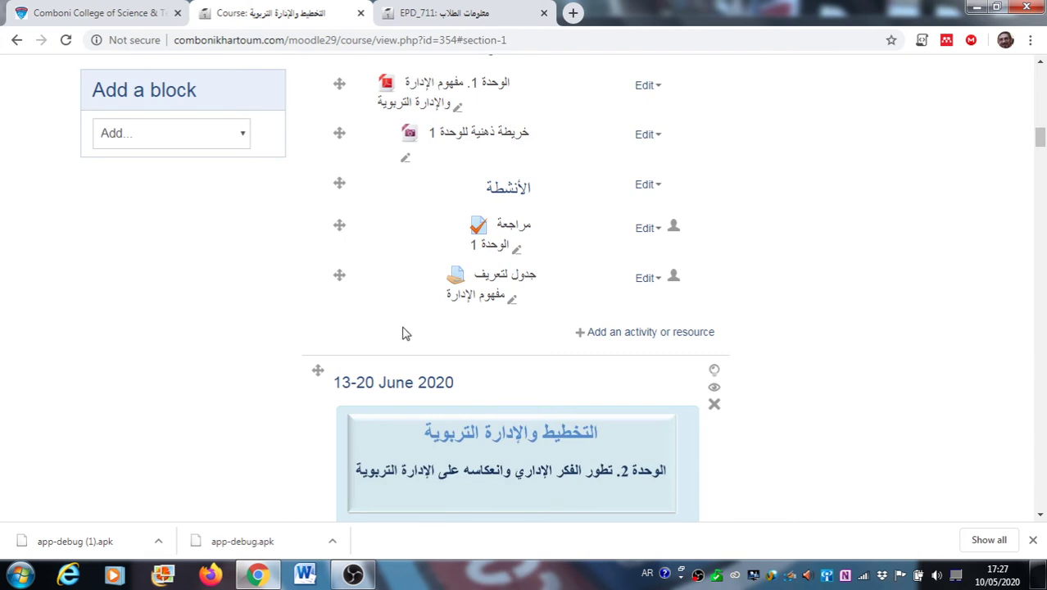
Look over the resources and activities listed under the 6 June 2020 section and under the 13-20 June 2020 section.
{"action": "scroll", "coordinate": [402, 322], "scroll_direction": "up", "scroll_amount": 1}
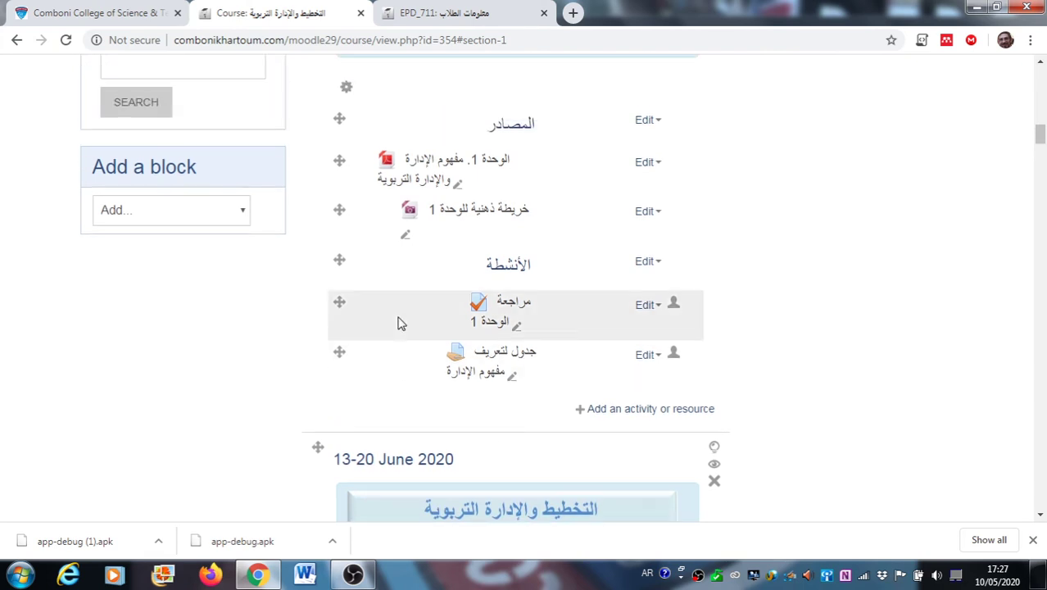
{"action": "scroll", "coordinate": [396, 321], "scroll_direction": "up", "scroll_amount": 1}
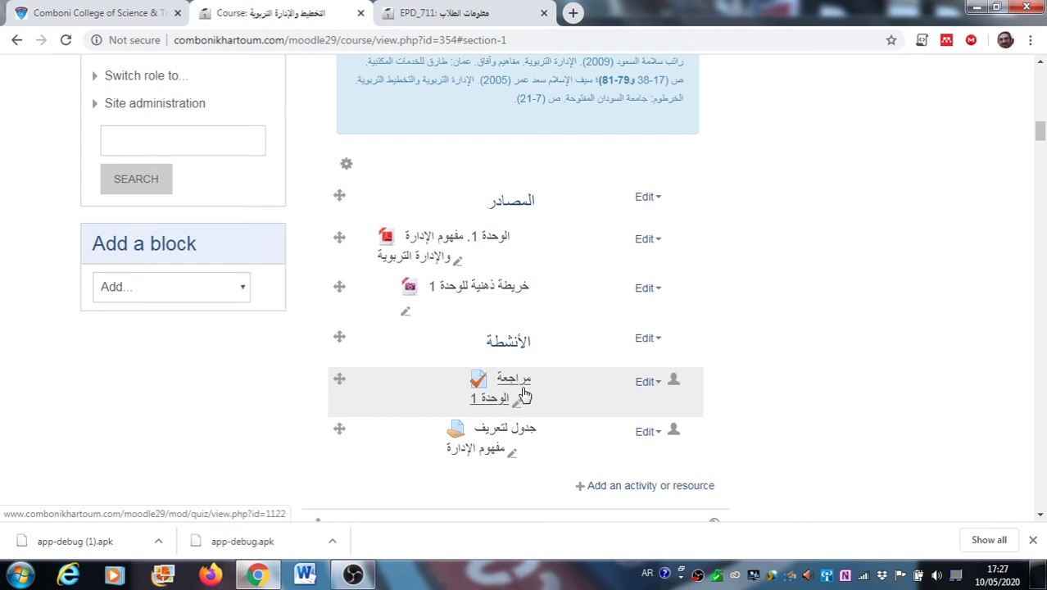
{"action": "scroll", "coordinate": [524, 395], "scroll_direction": "down", "scroll_amount": 3}
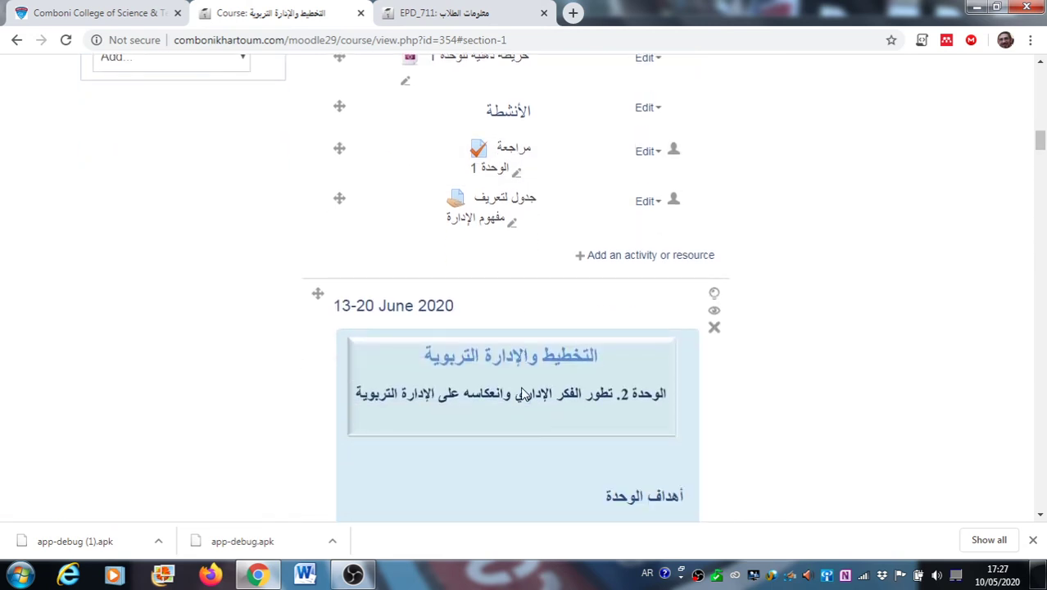
{"action": "scroll", "coordinate": [524, 395], "scroll_direction": "down", "scroll_amount": 9}
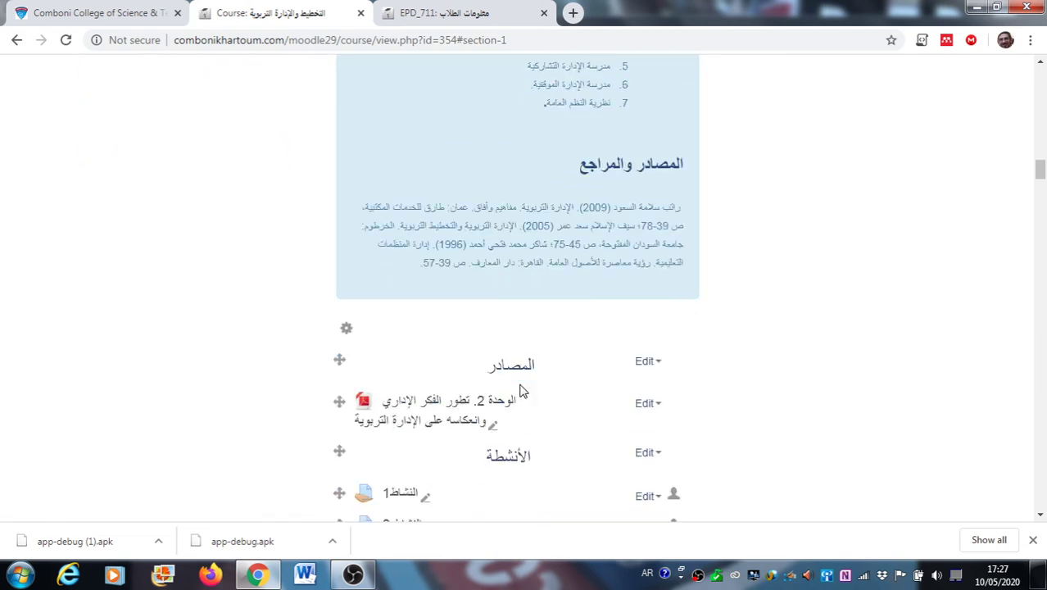
{"action": "scroll", "coordinate": [522, 392], "scroll_direction": "down", "scroll_amount": 1}
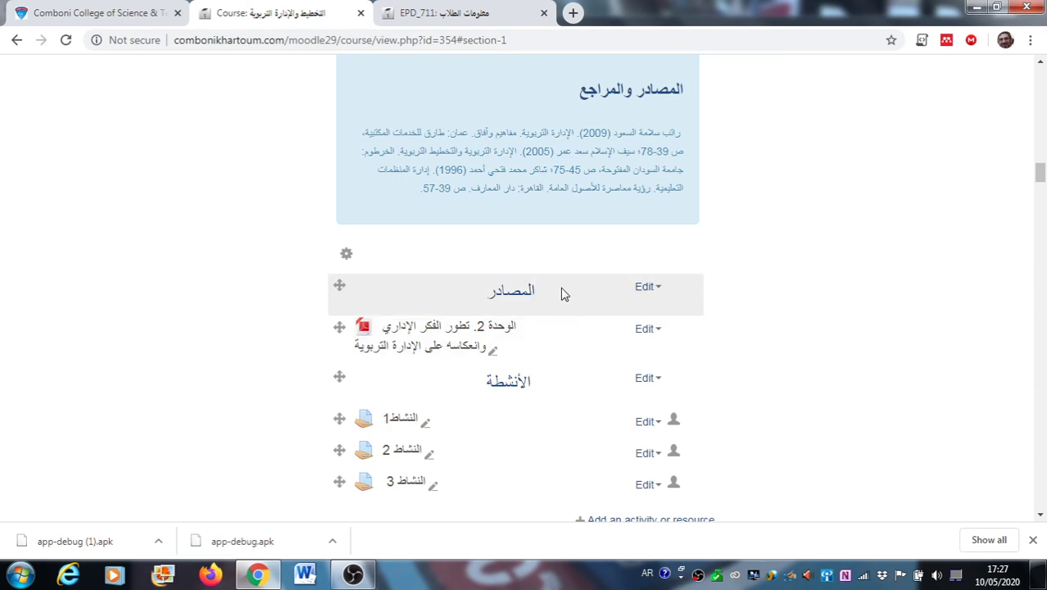
Examine the 13-20 June 2020 section from its unit title, objectives and contents down to its references, PDF and activities.
{"action": "scroll", "coordinate": [584, 306], "scroll_direction": "up", "scroll_amount": 6}
{"action": "scroll", "coordinate": [602, 310], "scroll_direction": "up", "scroll_amount": 3}
{"action": "scroll", "coordinate": [602, 336], "scroll_direction": "down", "scroll_amount": 1}
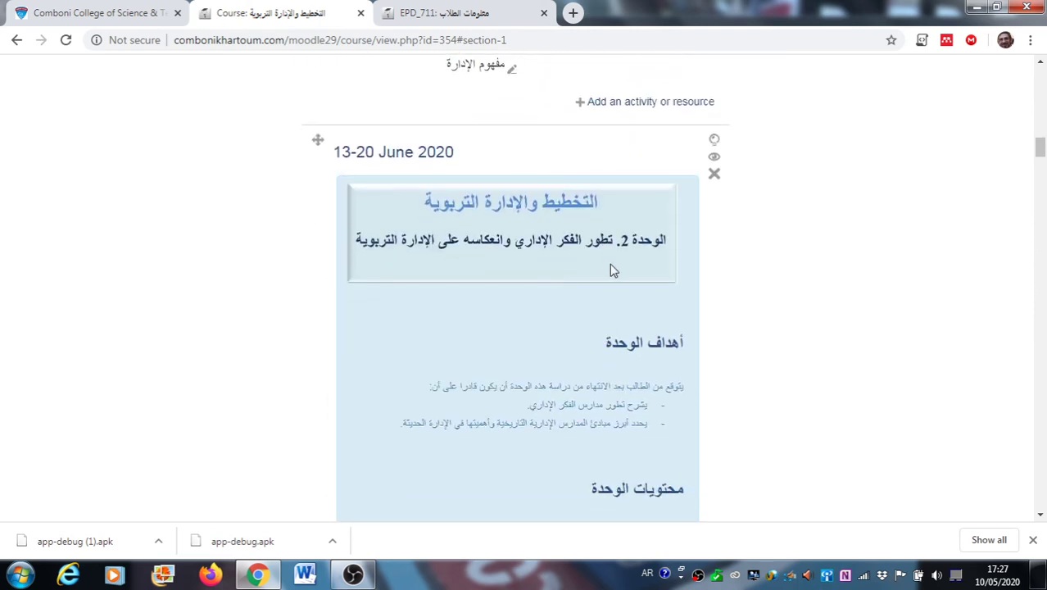
{"action": "scroll", "coordinate": [612, 270], "scroll_direction": "down", "scroll_amount": 2}
{"action": "scroll", "coordinate": [610, 264], "scroll_direction": "up", "scroll_amount": 1}
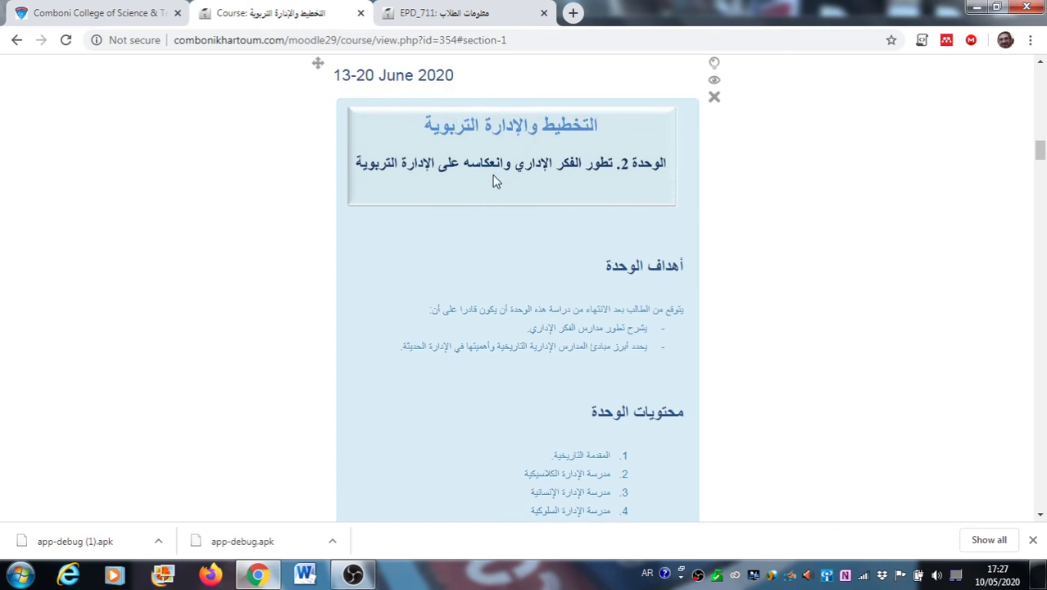
{"action": "scroll", "coordinate": [516, 285], "scroll_direction": "down", "scroll_amount": 2}
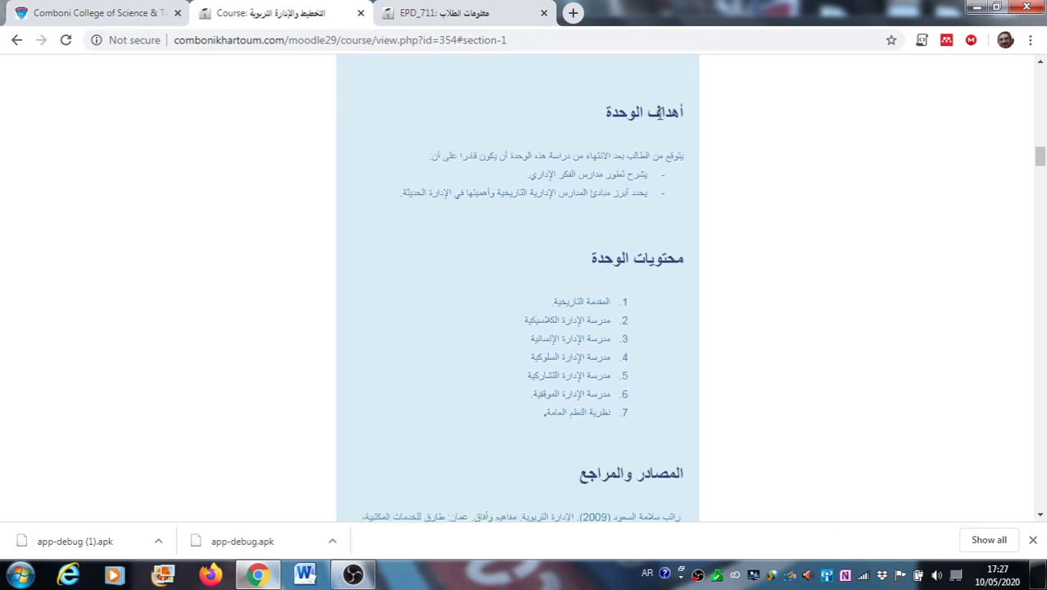
{"action": "scroll", "coordinate": [609, 252], "scroll_direction": "down", "scroll_amount": 6}
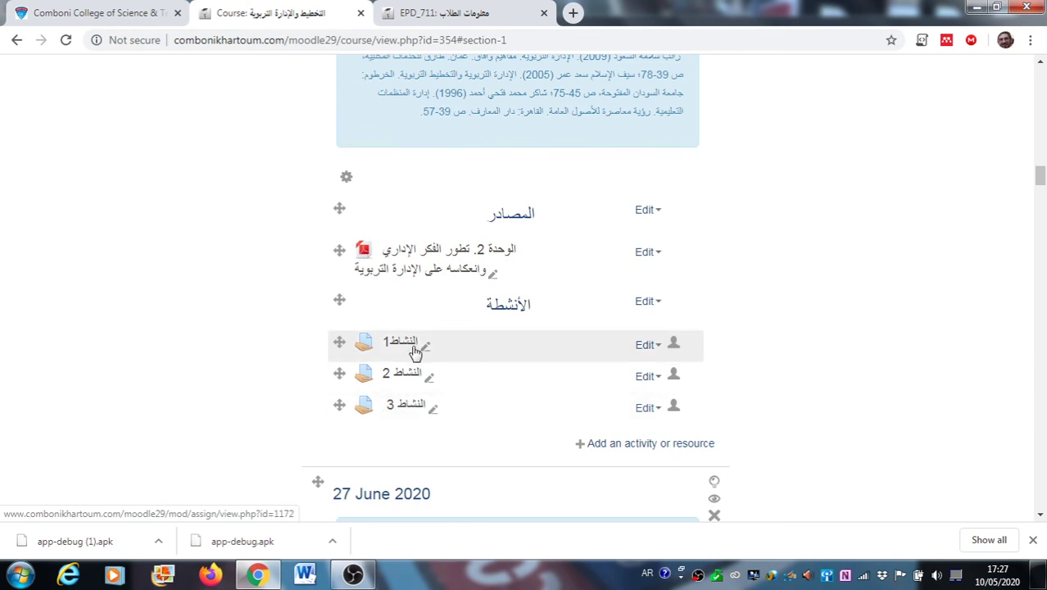
Look through the 27 June 2020 section's summary, its المصادر including the Quality in Education link, and its الأنشطة.
{"action": "scroll", "coordinate": [511, 372], "scroll_direction": "down", "scroll_amount": 10}
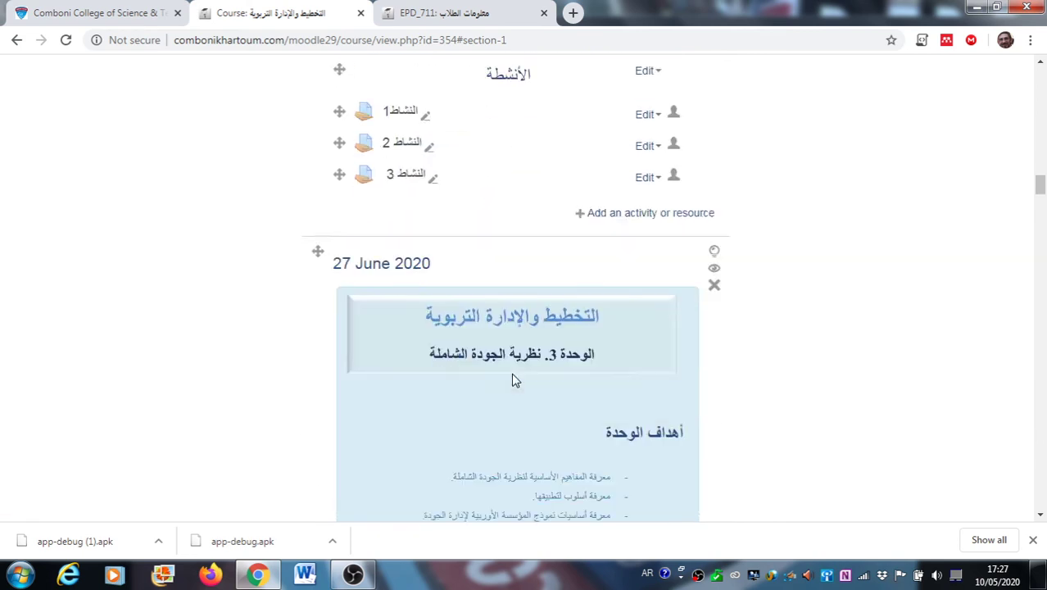
{"action": "scroll", "coordinate": [511, 379], "scroll_direction": "down", "scroll_amount": 3}
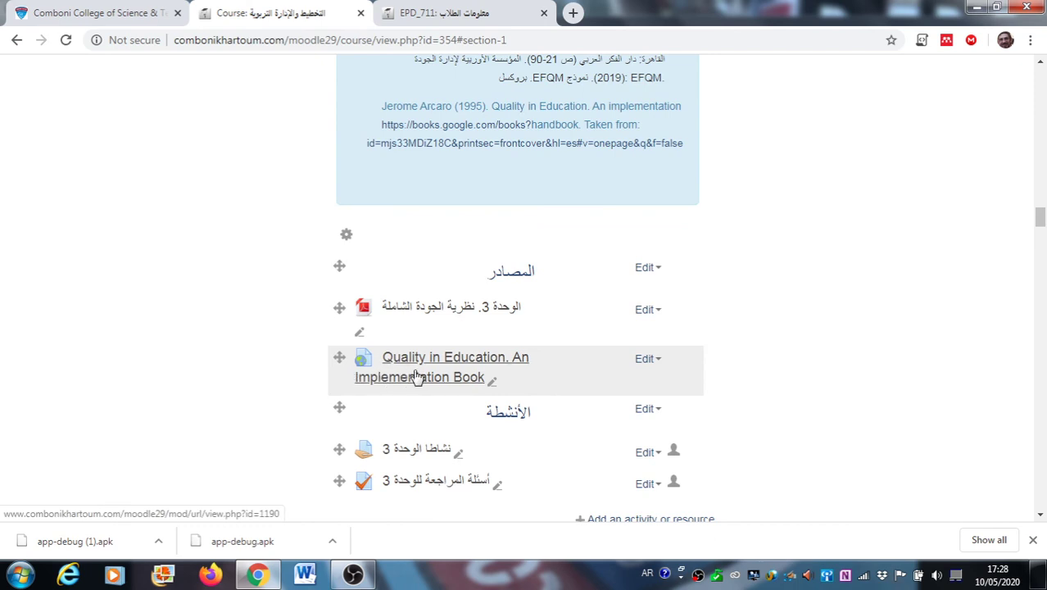
{"action": "scroll", "coordinate": [426, 344], "scroll_direction": "down", "scroll_amount": 1}
{"action": "scroll", "coordinate": [502, 377], "scroll_direction": "up", "scroll_amount": 2}
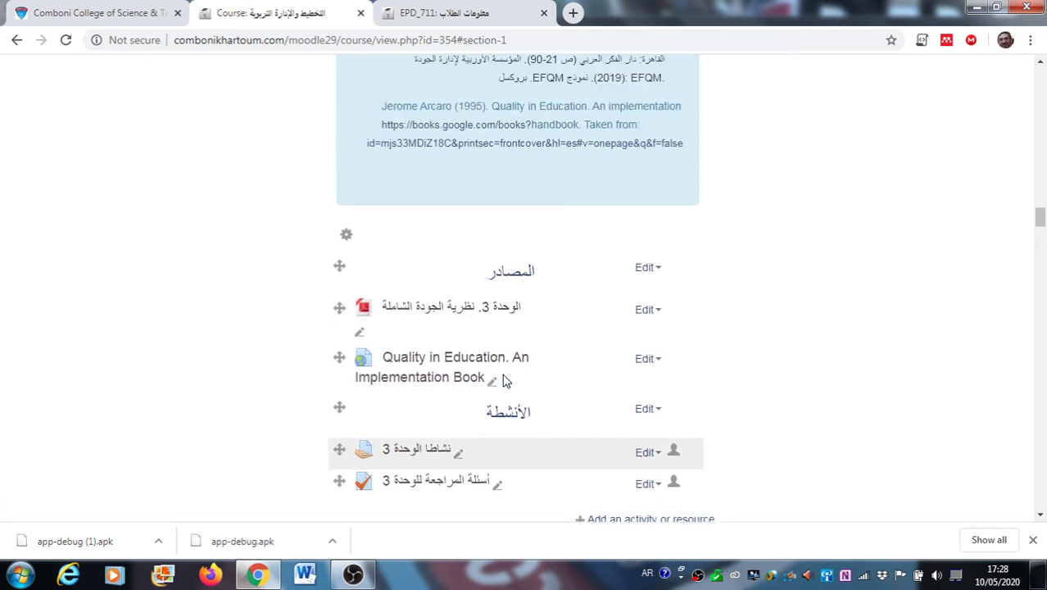
Look through the 4-11 July, 18-25 July and 1 August 2020 sections with their resources and activities.
{"action": "scroll", "coordinate": [554, 381], "scroll_direction": "down", "scroll_amount": 3}
{"action": "scroll", "coordinate": [563, 399], "scroll_direction": "down", "scroll_amount": 12}
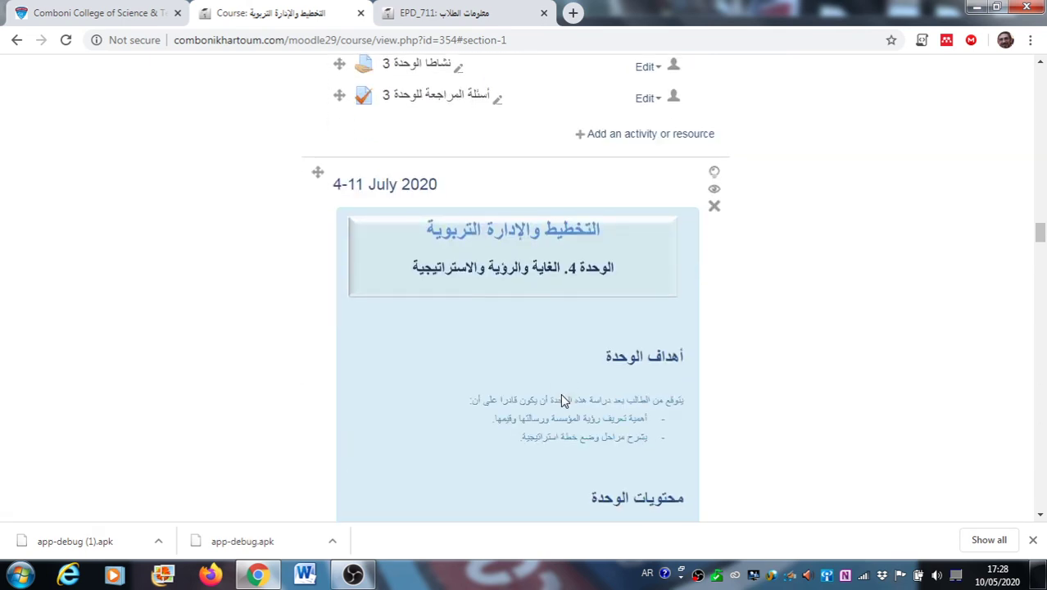
{"action": "scroll", "coordinate": [563, 400], "scroll_direction": "down", "scroll_amount": 15}
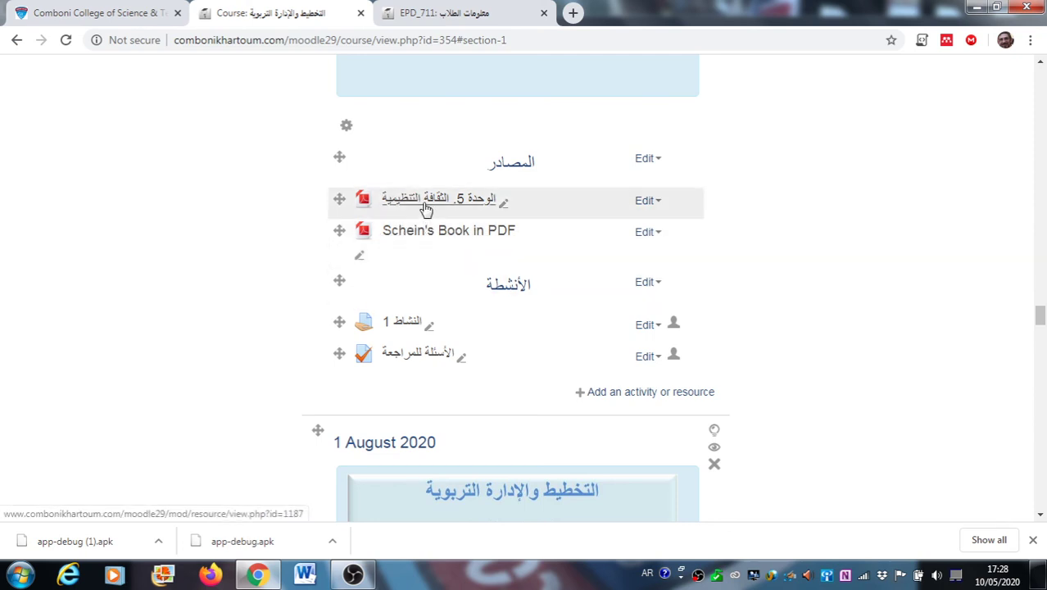
{"action": "scroll", "coordinate": [461, 339], "scroll_direction": "down", "scroll_amount": 5}
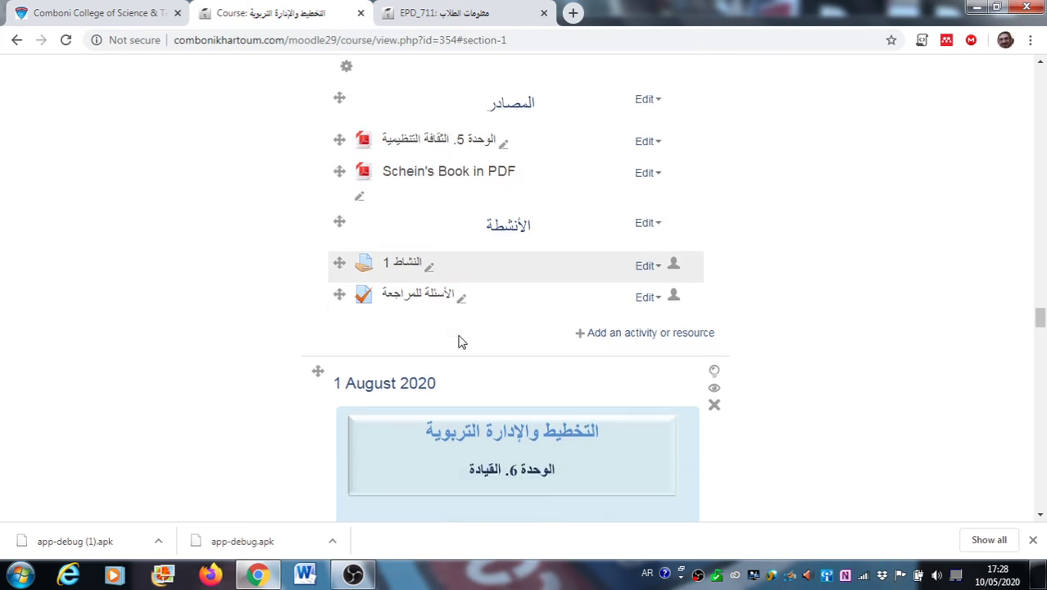
{"action": "scroll", "coordinate": [465, 339], "scroll_direction": "down", "scroll_amount": 4}
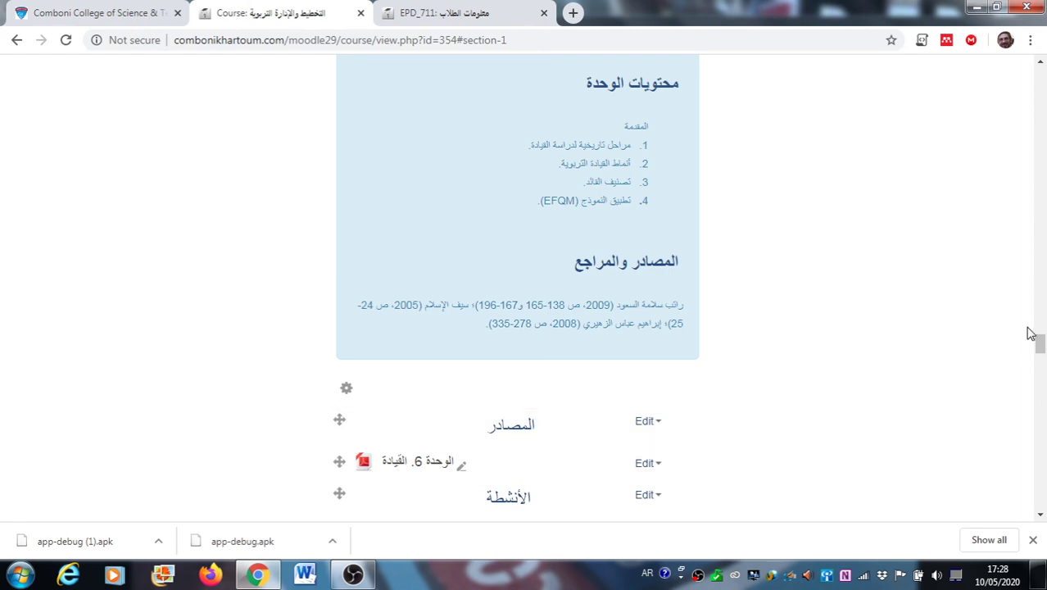
Turn editing off for the course and check how the 6 June 2020 section's المصادر and الأنشطة are displayed.
{"action": "left_click_drag", "start_coordinate": [1041, 344], "coordinate": [1040, 82]}
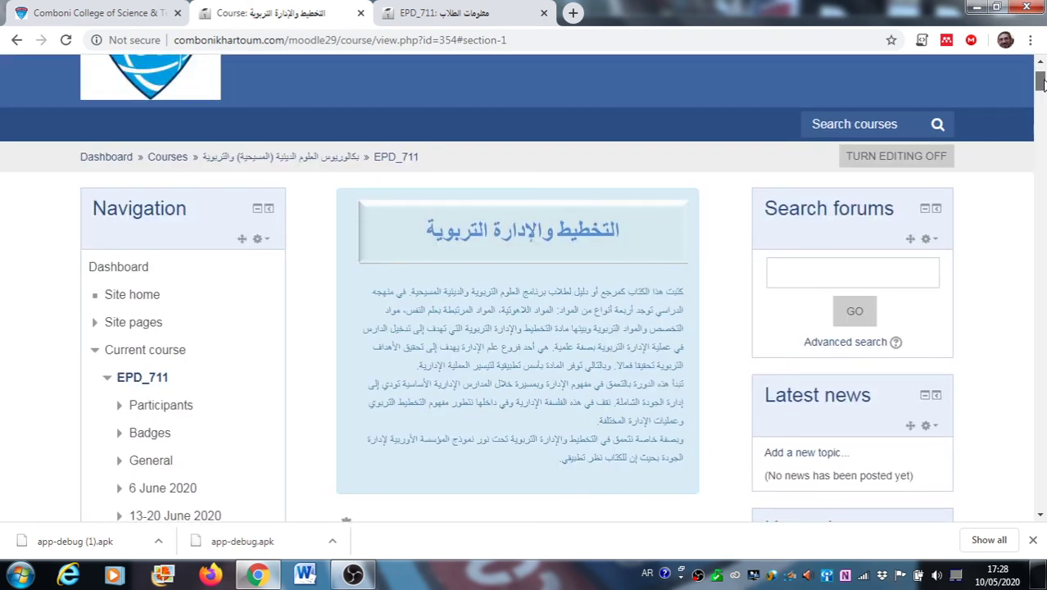
{"action": "left_click", "coordinate": [871, 166]}
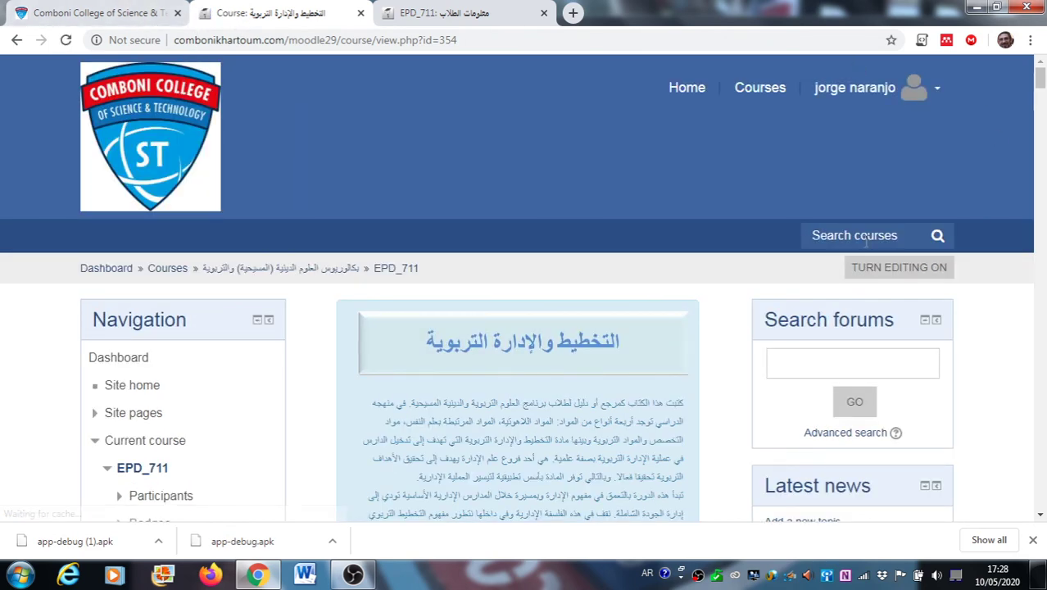
{"action": "scroll", "coordinate": [662, 402], "scroll_direction": "down", "scroll_amount": 4}
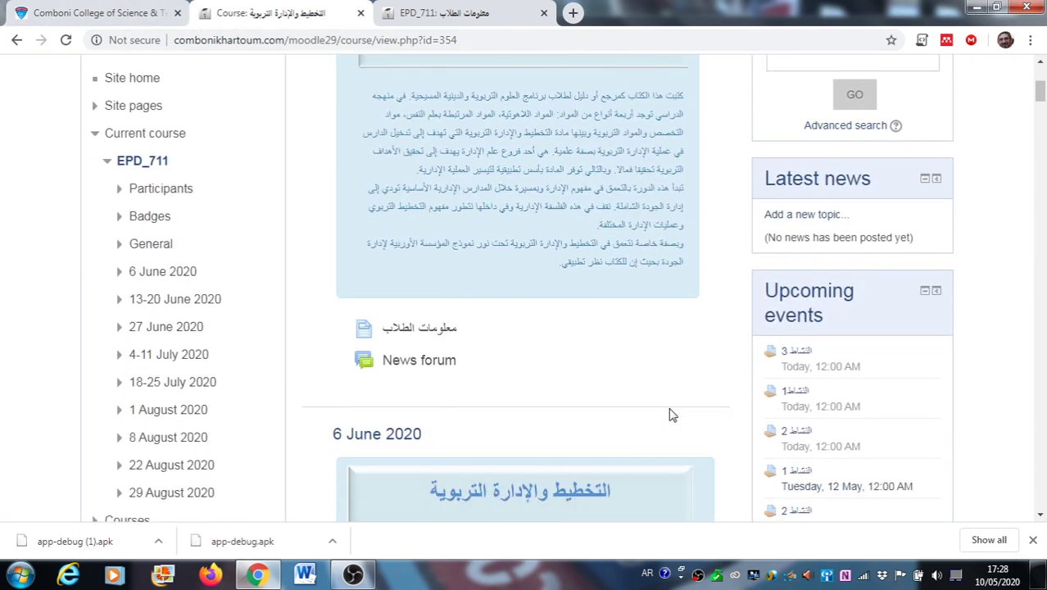
{"action": "scroll", "coordinate": [669, 416], "scroll_direction": "down", "scroll_amount": 9}
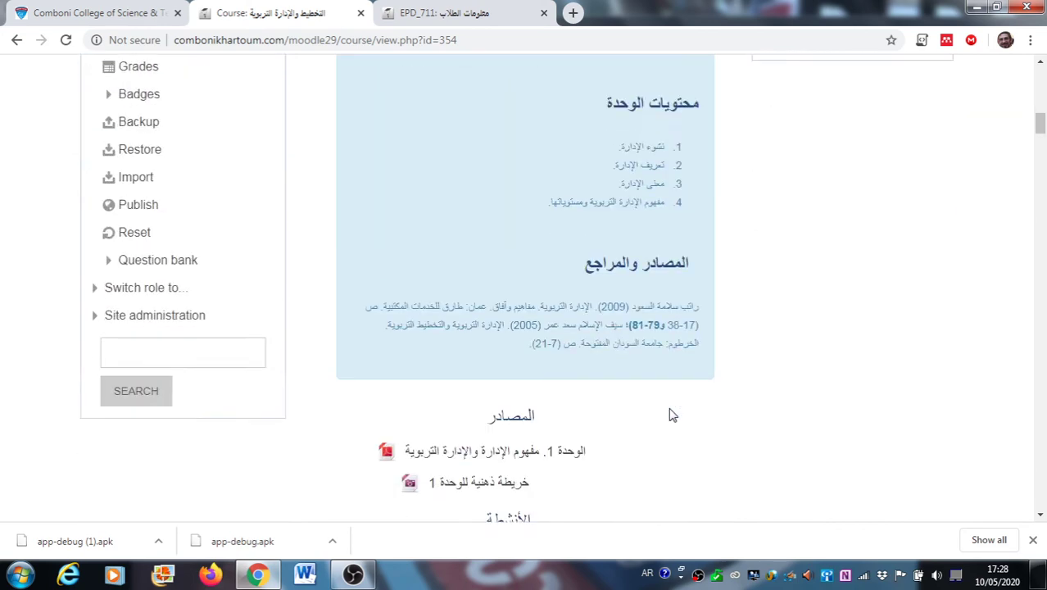
{"action": "scroll", "coordinate": [669, 416], "scroll_direction": "down", "scroll_amount": 4}
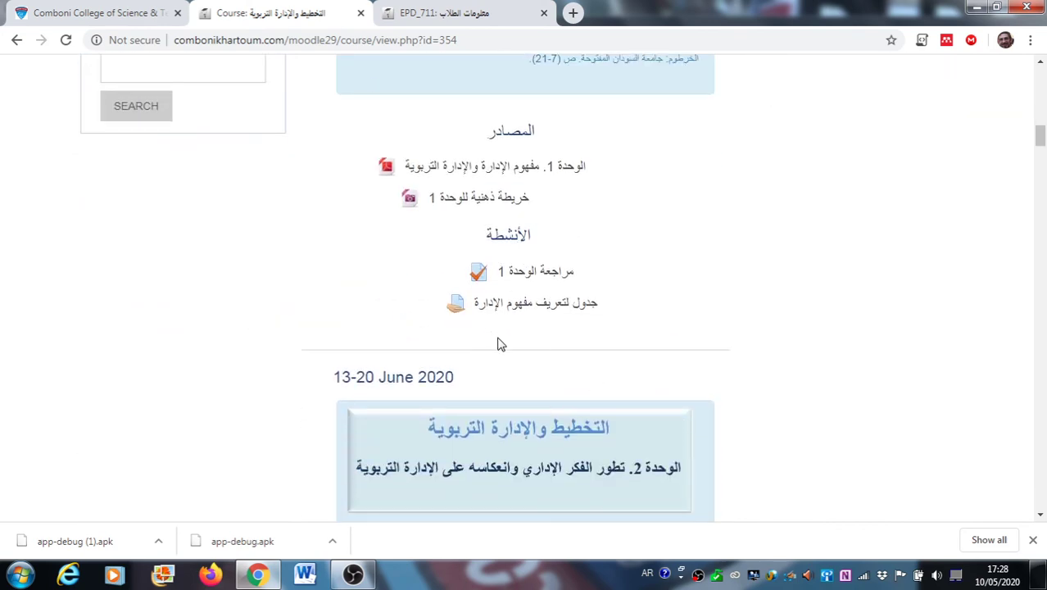
{"action": "scroll", "coordinate": [545, 316], "scroll_direction": "down", "scroll_amount": 1}
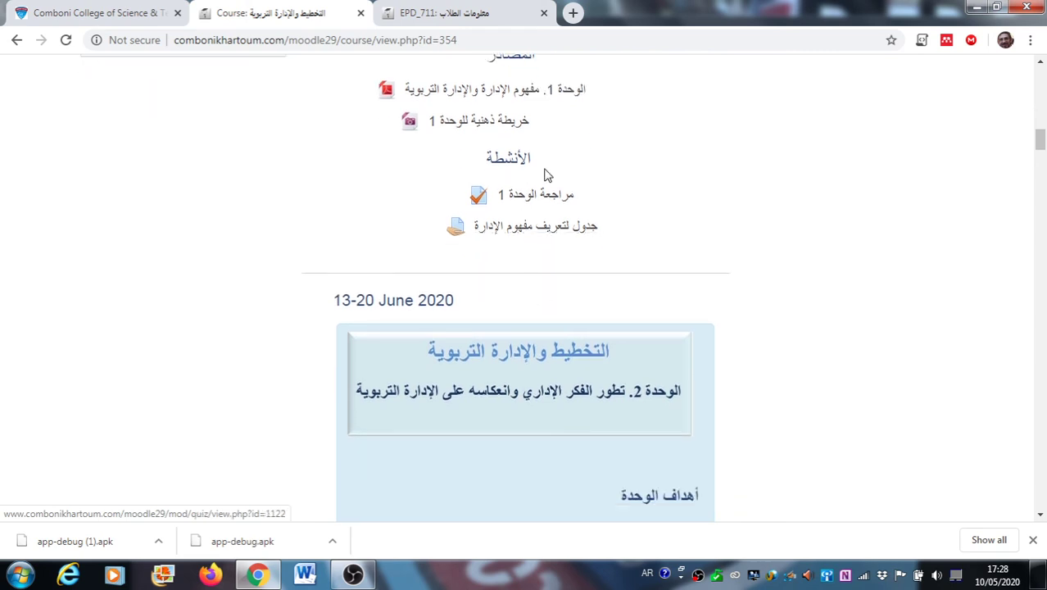
{"action": "scroll", "coordinate": [578, 257], "scroll_direction": "down", "scroll_amount": 4}
{"action": "scroll", "coordinate": [578, 261], "scroll_direction": "up", "scroll_amount": 4}
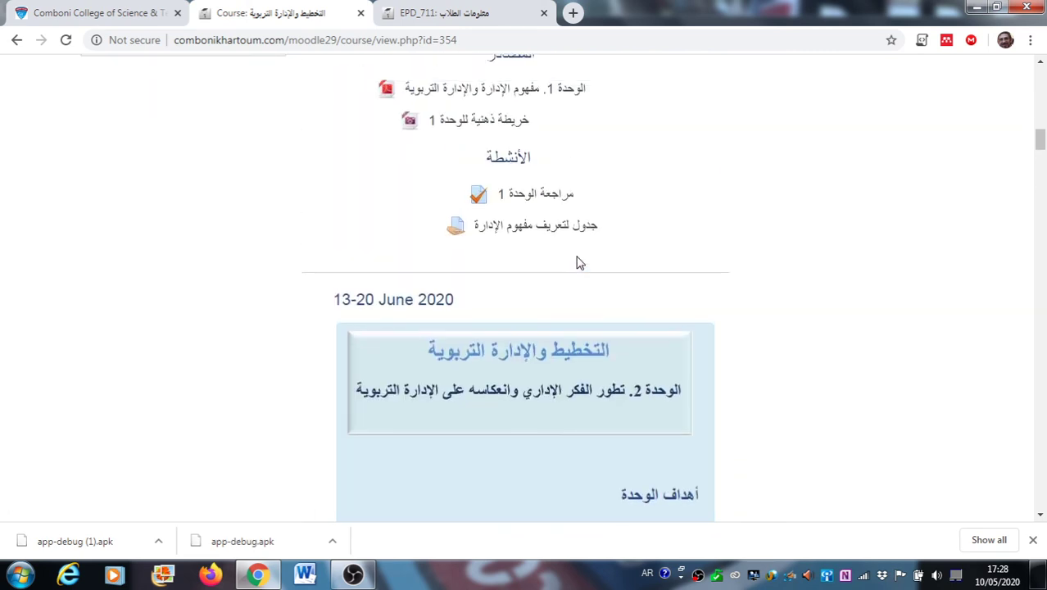
Examine the 13-20 June 2020 section with editing off, covering its title, objectives, contents, references, PDF and activities.
{"action": "scroll", "coordinate": [633, 314], "scroll_direction": "down", "scroll_amount": 12}
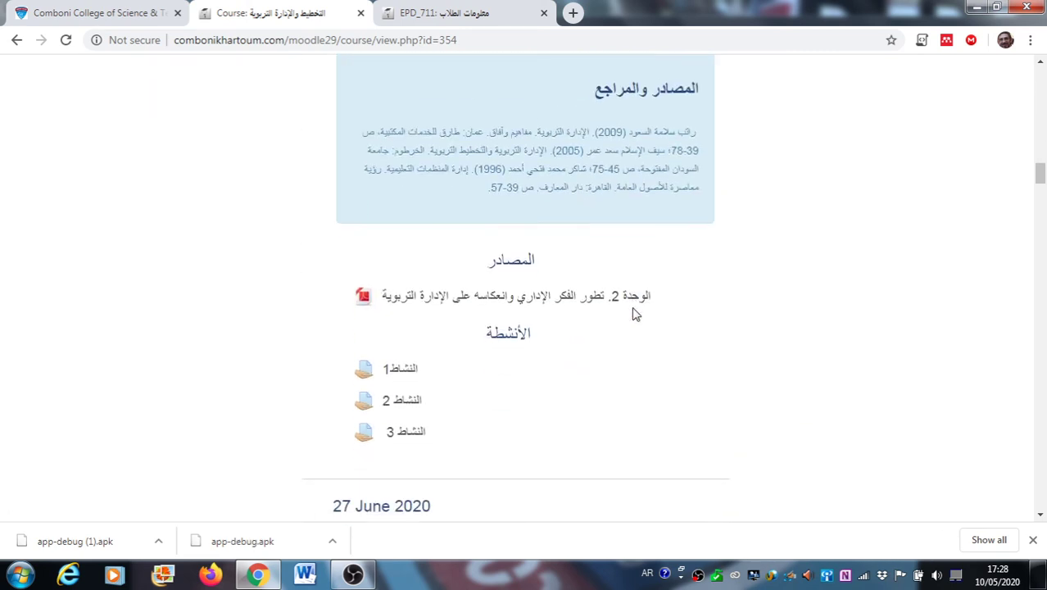
{"action": "scroll", "coordinate": [635, 314], "scroll_direction": "down", "scroll_amount": 1}
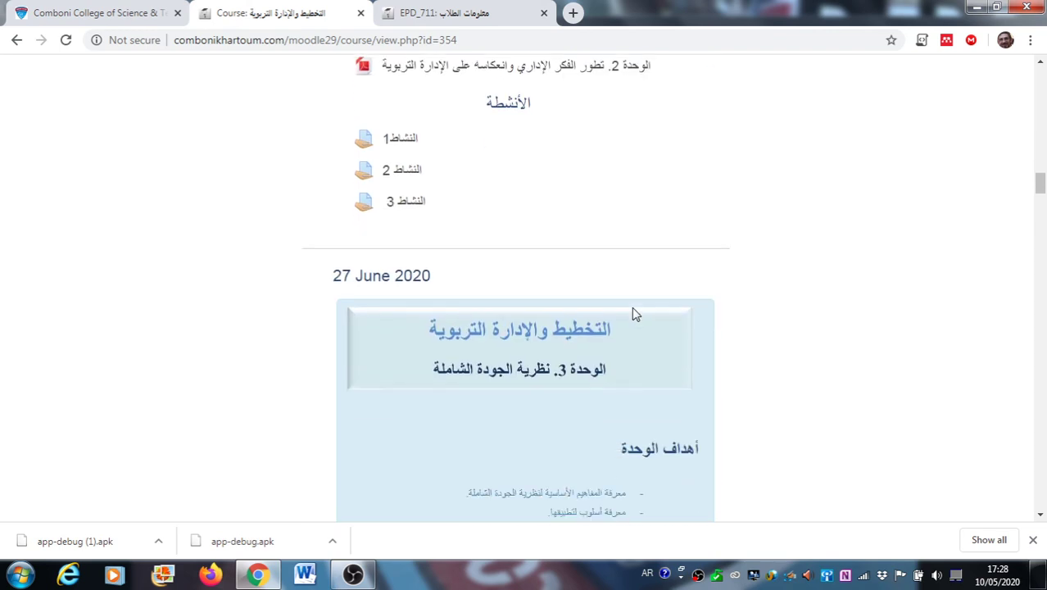
{"action": "scroll", "coordinate": [635, 314], "scroll_direction": "up", "scroll_amount": 1}
{"action": "scroll", "coordinate": [633, 314], "scroll_direction": "up", "scroll_amount": 8}
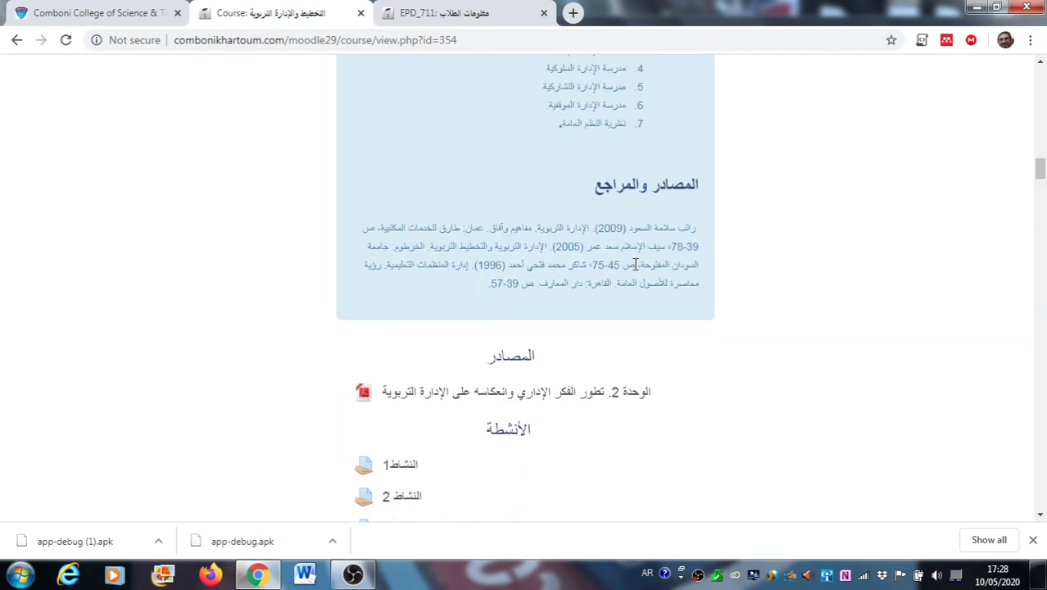
{"action": "scroll", "coordinate": [635, 264], "scroll_direction": "up", "scroll_amount": 1}
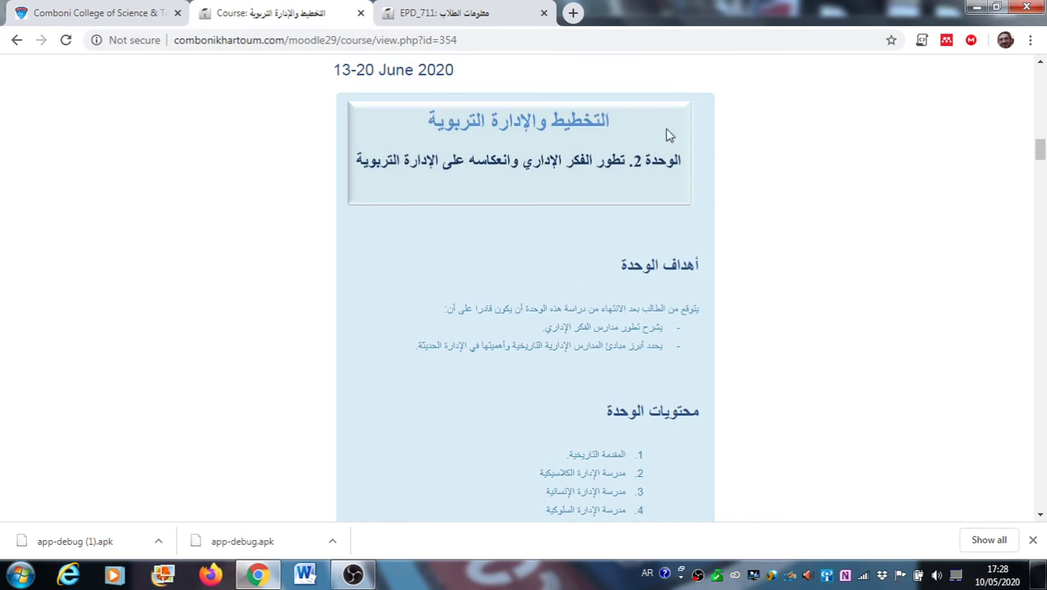
{"action": "scroll", "coordinate": [598, 253], "scroll_direction": "up", "scroll_amount": 2}
{"action": "scroll", "coordinate": [566, 332], "scroll_direction": "down", "scroll_amount": 3}
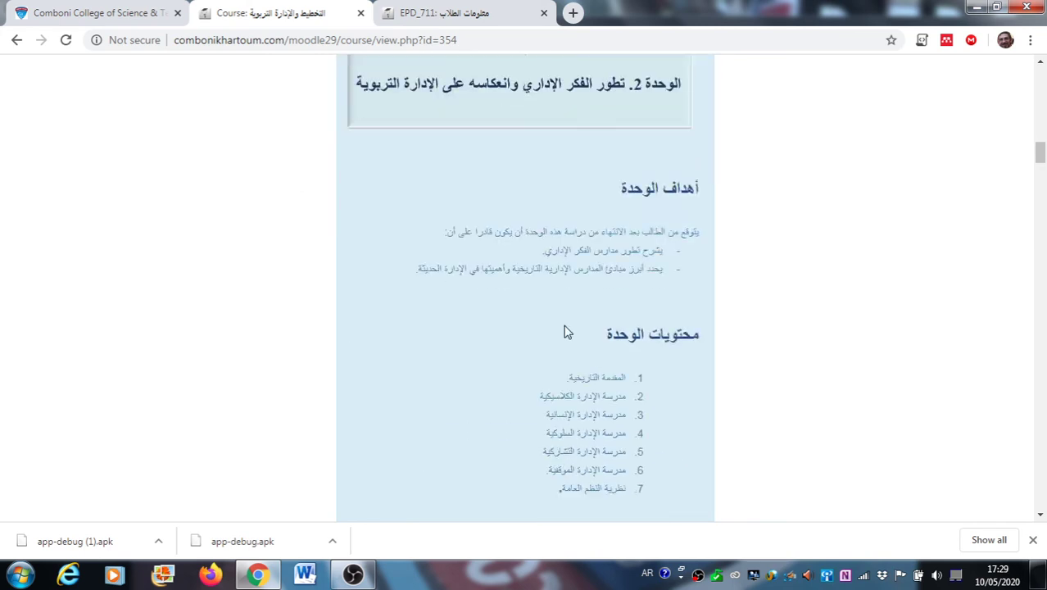
{"action": "scroll", "coordinate": [636, 234], "scroll_direction": "down", "scroll_amount": 1}
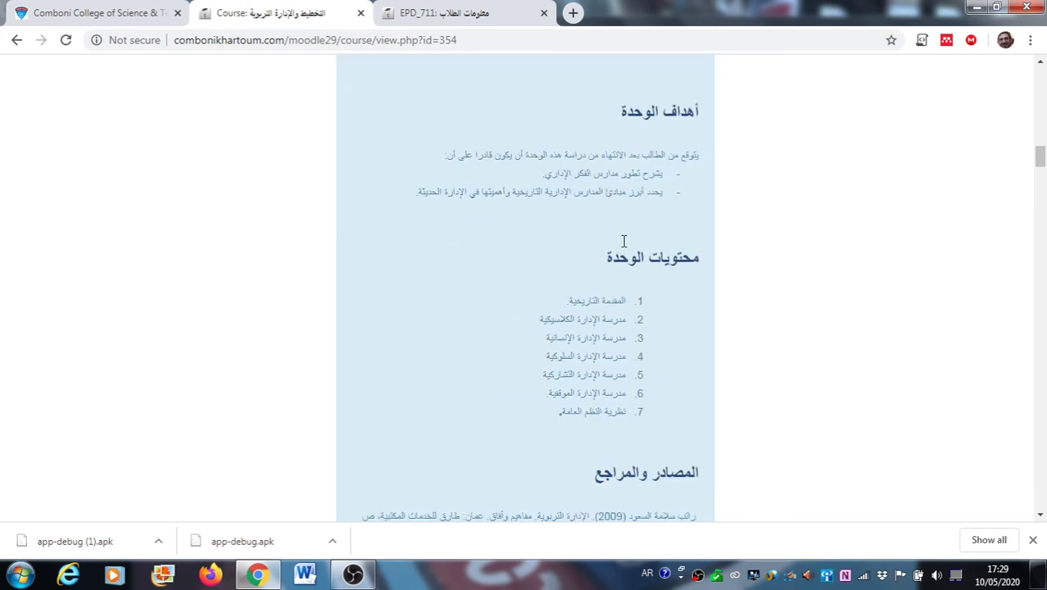
{"action": "scroll", "coordinate": [618, 293], "scroll_direction": "down", "scroll_amount": 2}
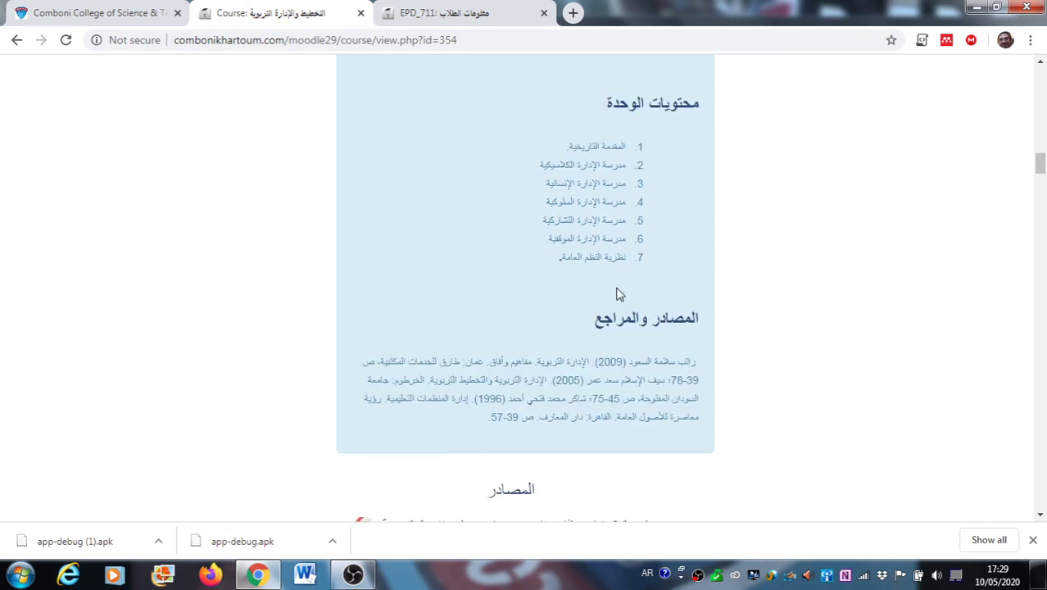
{"action": "scroll", "coordinate": [617, 292], "scroll_direction": "down", "scroll_amount": 5}
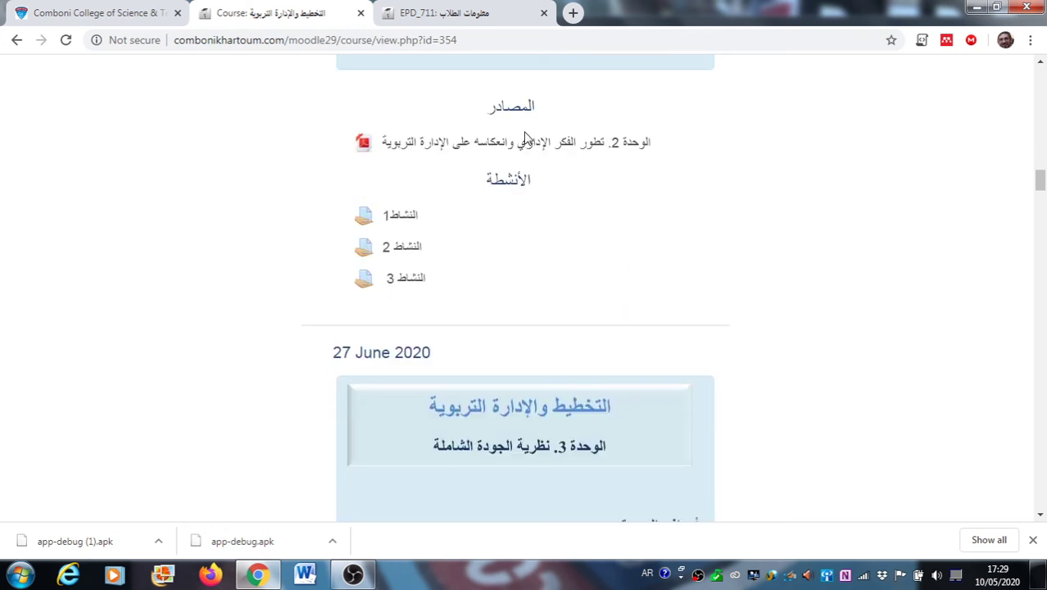
Look through the remaining weekly sections from 27 June to 29 August 2020 with editing off.
{"action": "scroll", "coordinate": [623, 232], "scroll_direction": "down", "scroll_amount": 10}
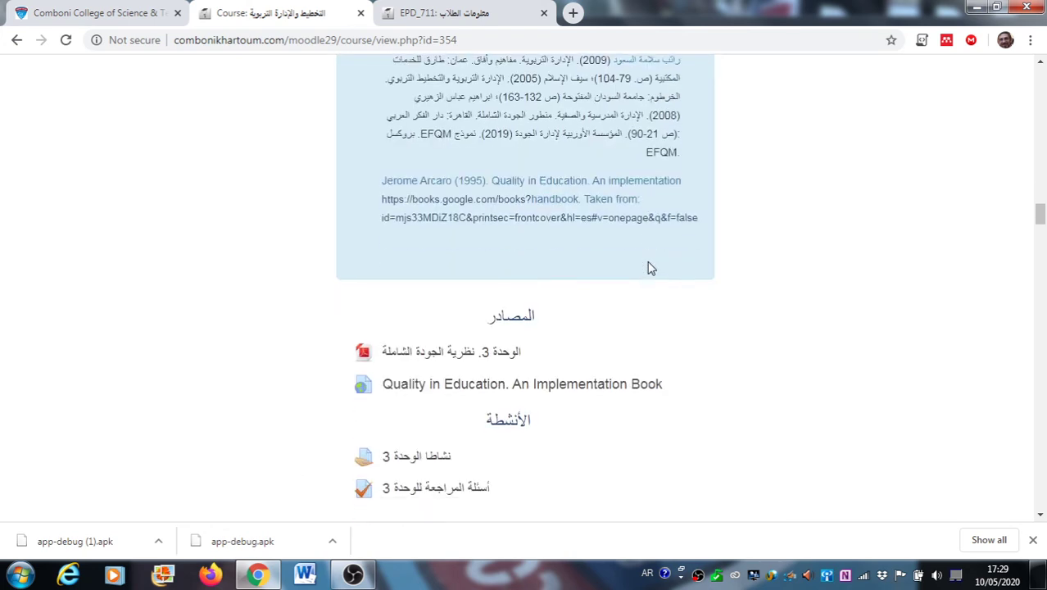
{"action": "scroll", "coordinate": [647, 268], "scroll_direction": "down", "scroll_amount": 15}
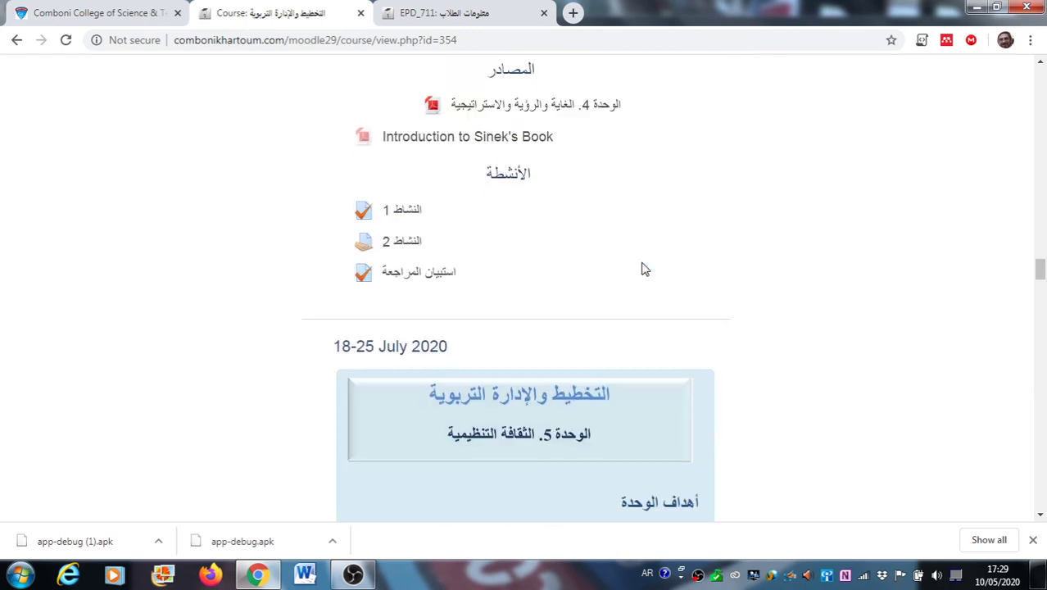
{"action": "scroll", "coordinate": [644, 269], "scroll_direction": "down", "scroll_amount": 12}
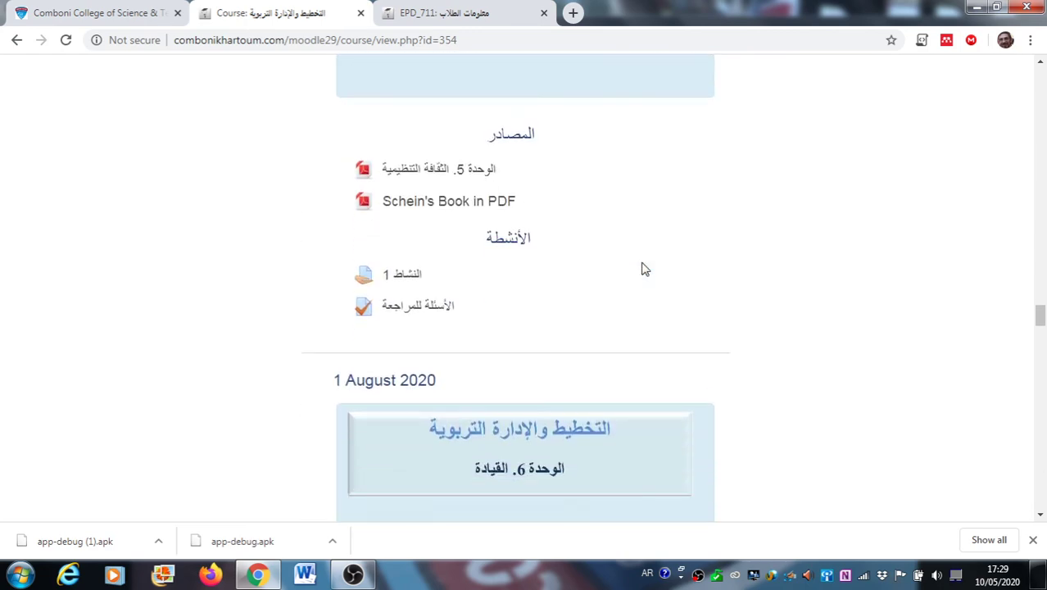
{"action": "scroll", "coordinate": [644, 269], "scroll_direction": "down", "scroll_amount": 13}
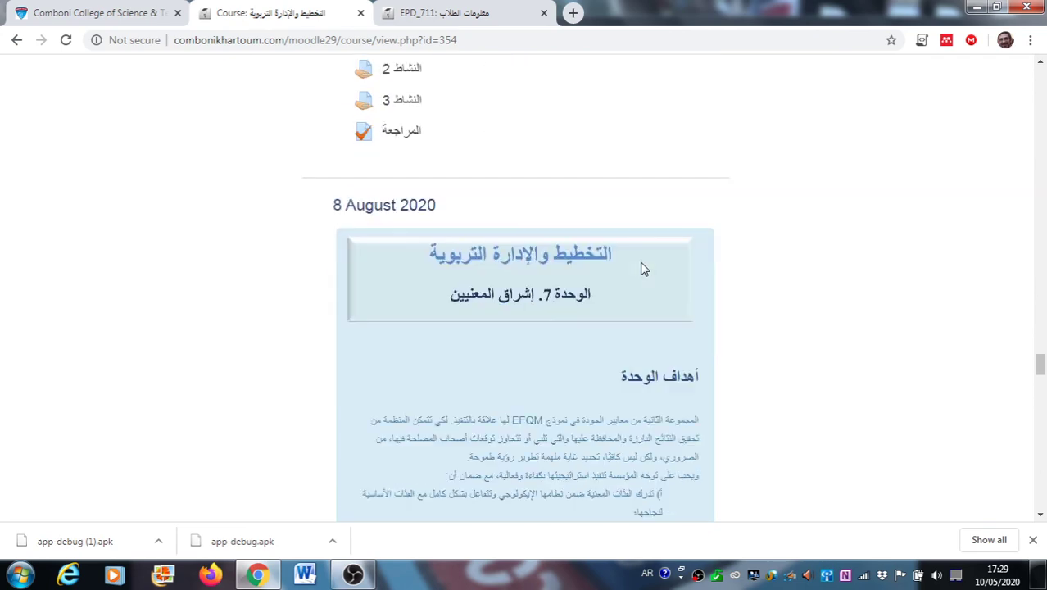
{"action": "scroll", "coordinate": [644, 269], "scroll_direction": "down", "scroll_amount": 13}
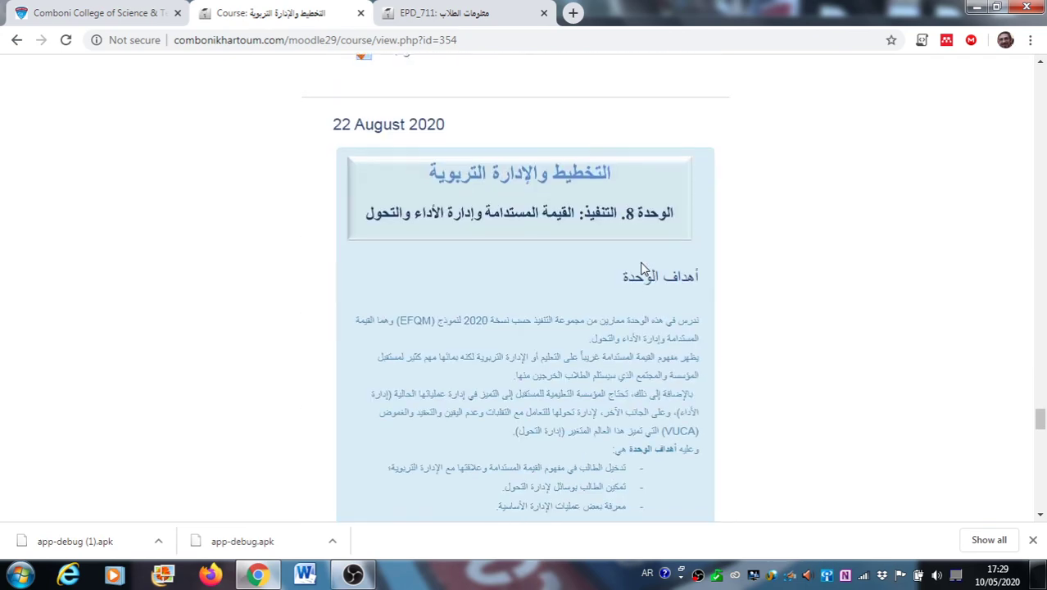
{"action": "scroll", "coordinate": [644, 270], "scroll_direction": "down", "scroll_amount": 13}
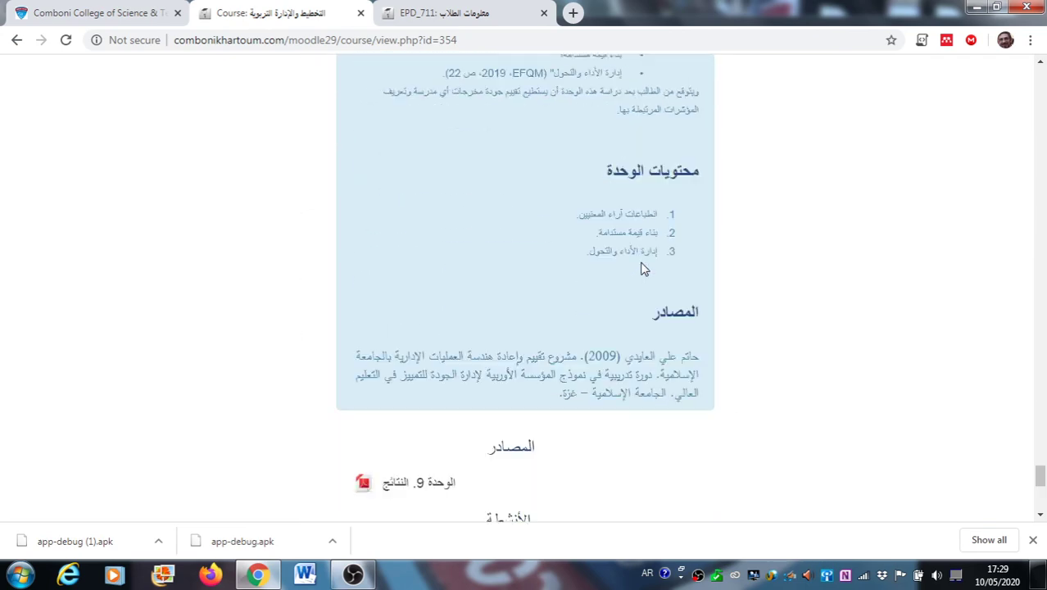
{"action": "scroll", "coordinate": [644, 270], "scroll_direction": "down", "scroll_amount": 3}
{"action": "scroll", "coordinate": [702, 287], "scroll_direction": "up", "scroll_amount": 8}
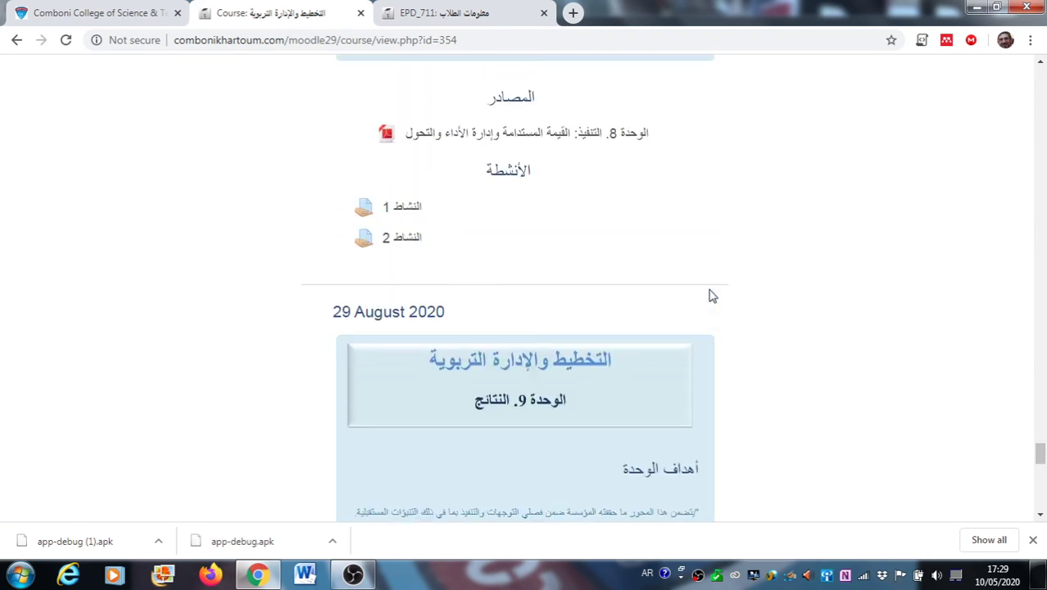
Turn course editing back on and point out the option for hiding the 6 June 2020 topic.
{"action": "left_click_drag", "start_coordinate": [1040, 455], "coordinate": [1039, 78]}
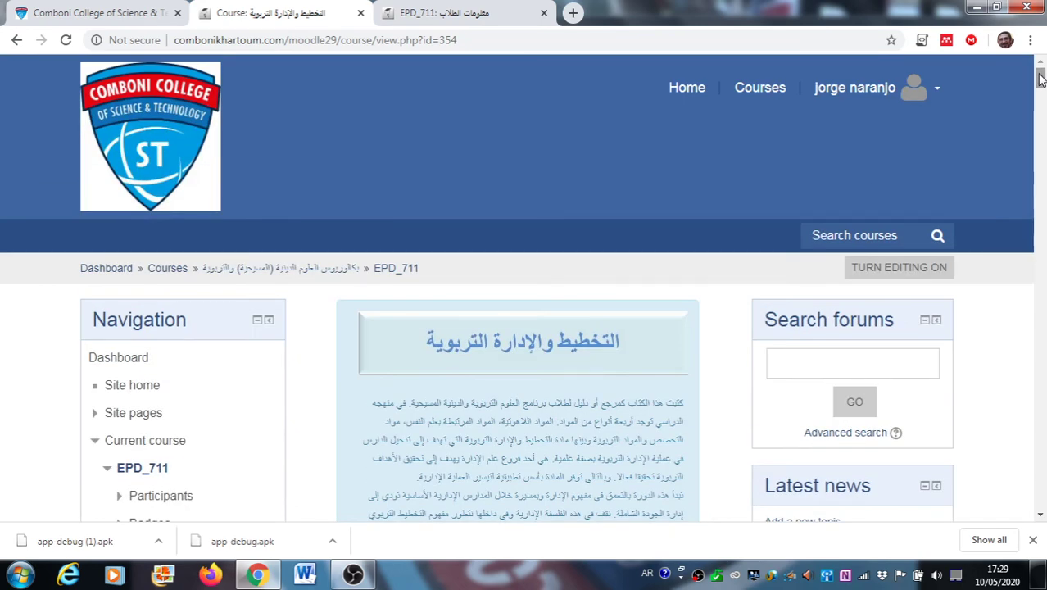
{"action": "left_click", "coordinate": [899, 269]}
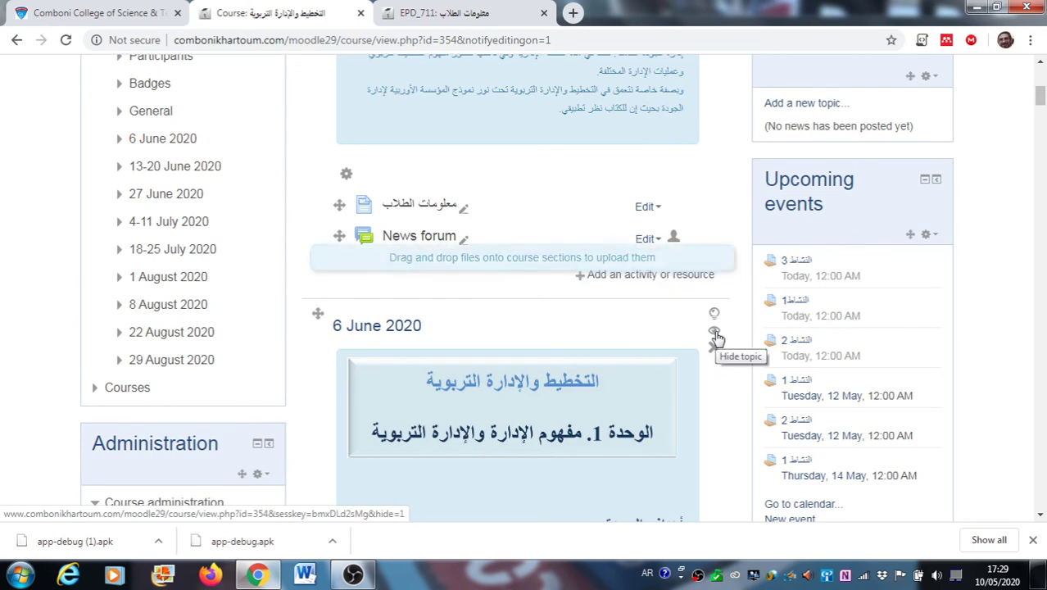
{"action": "scroll", "coordinate": [533, 363], "scroll_direction": "up", "scroll_amount": 3}
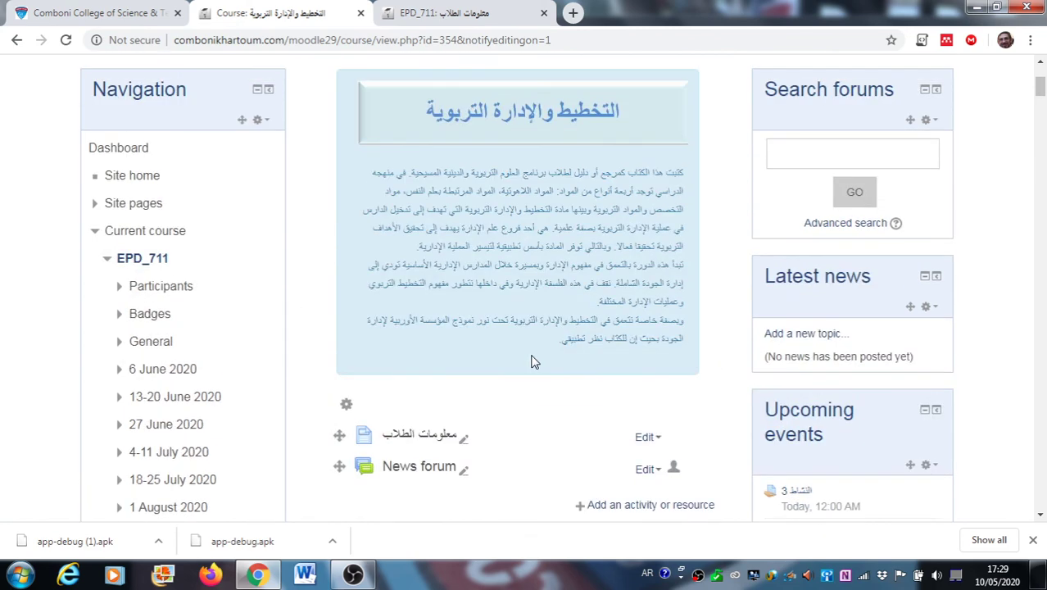